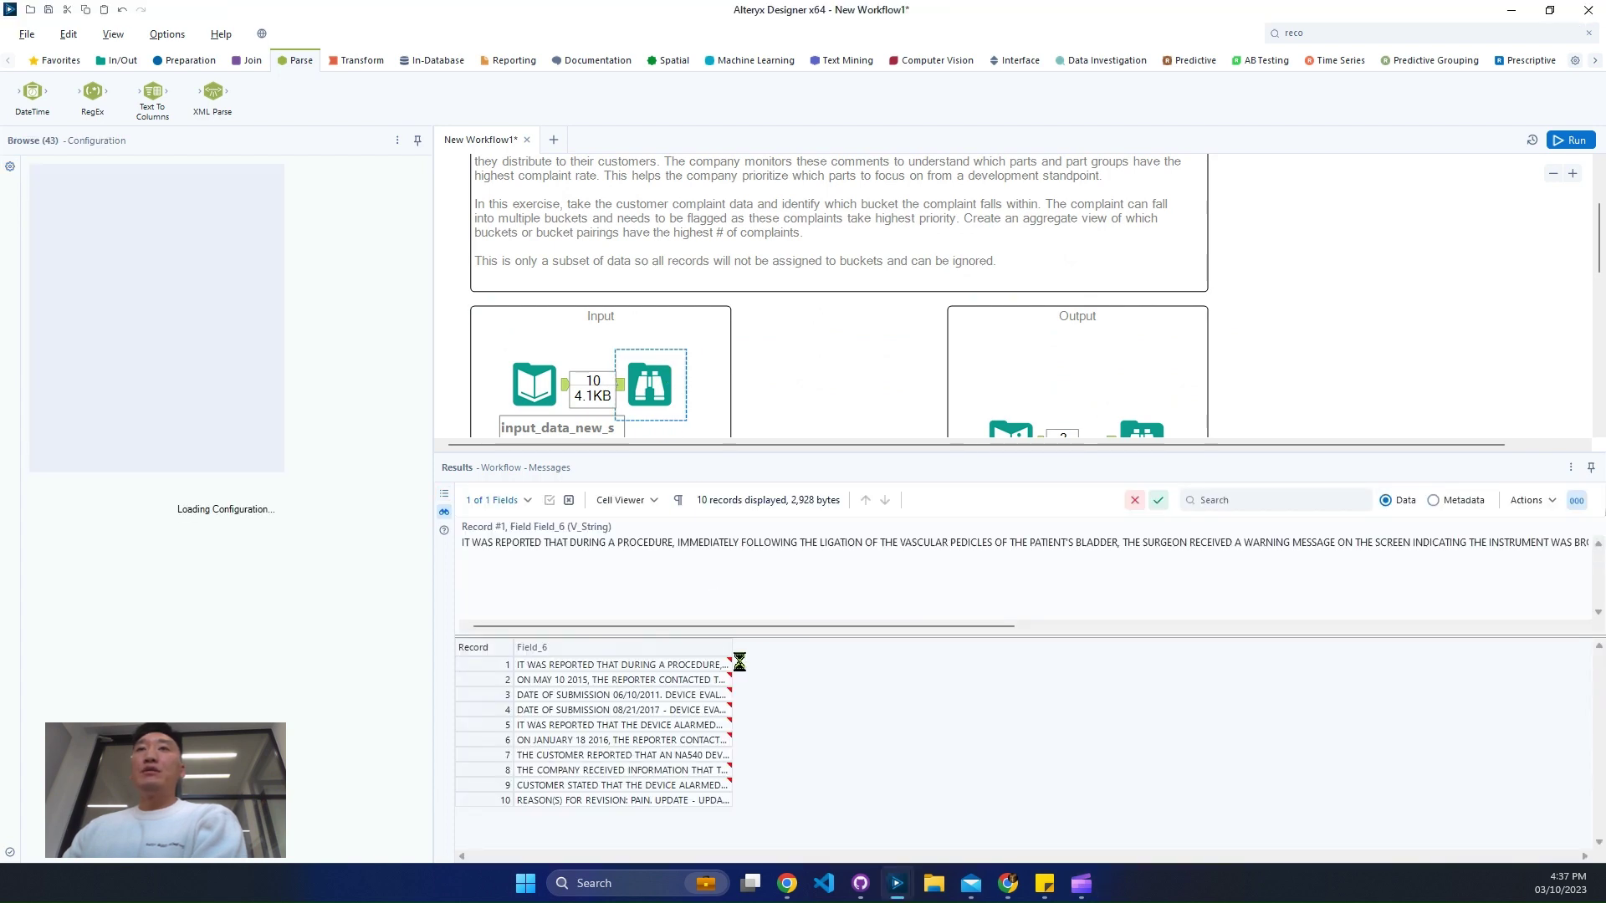
- Examine the complaint text, the search-term and bucket lookup, and the expected bucket counts through their Browse tools
drag(813, 651, 1204, 651)
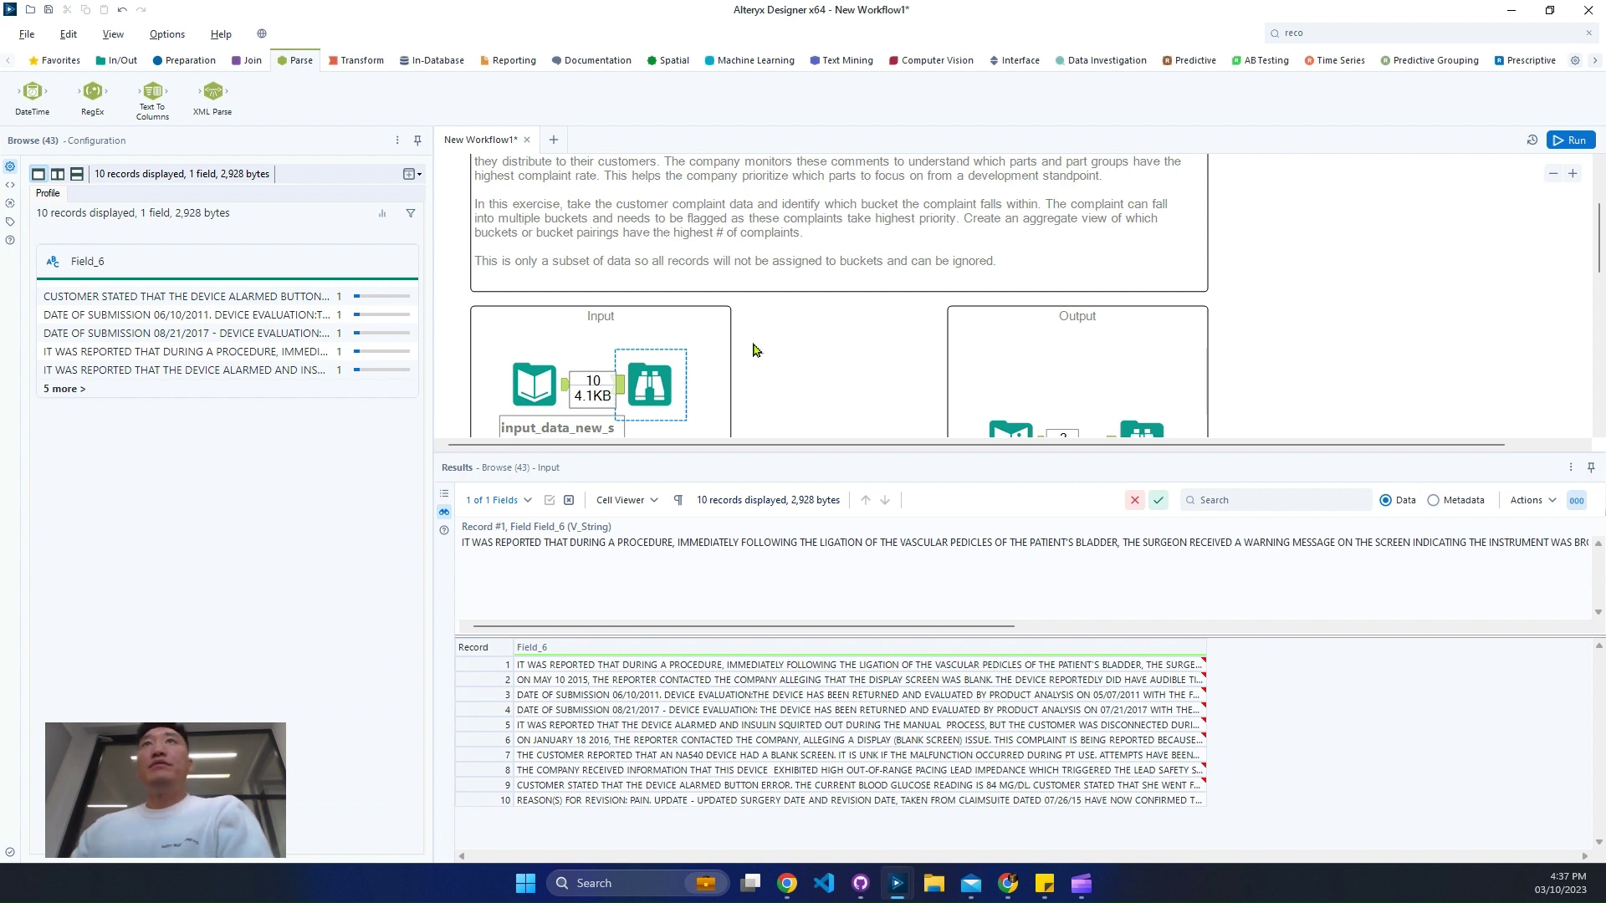
scroll(753, 350, down, 5)
click(650, 336)
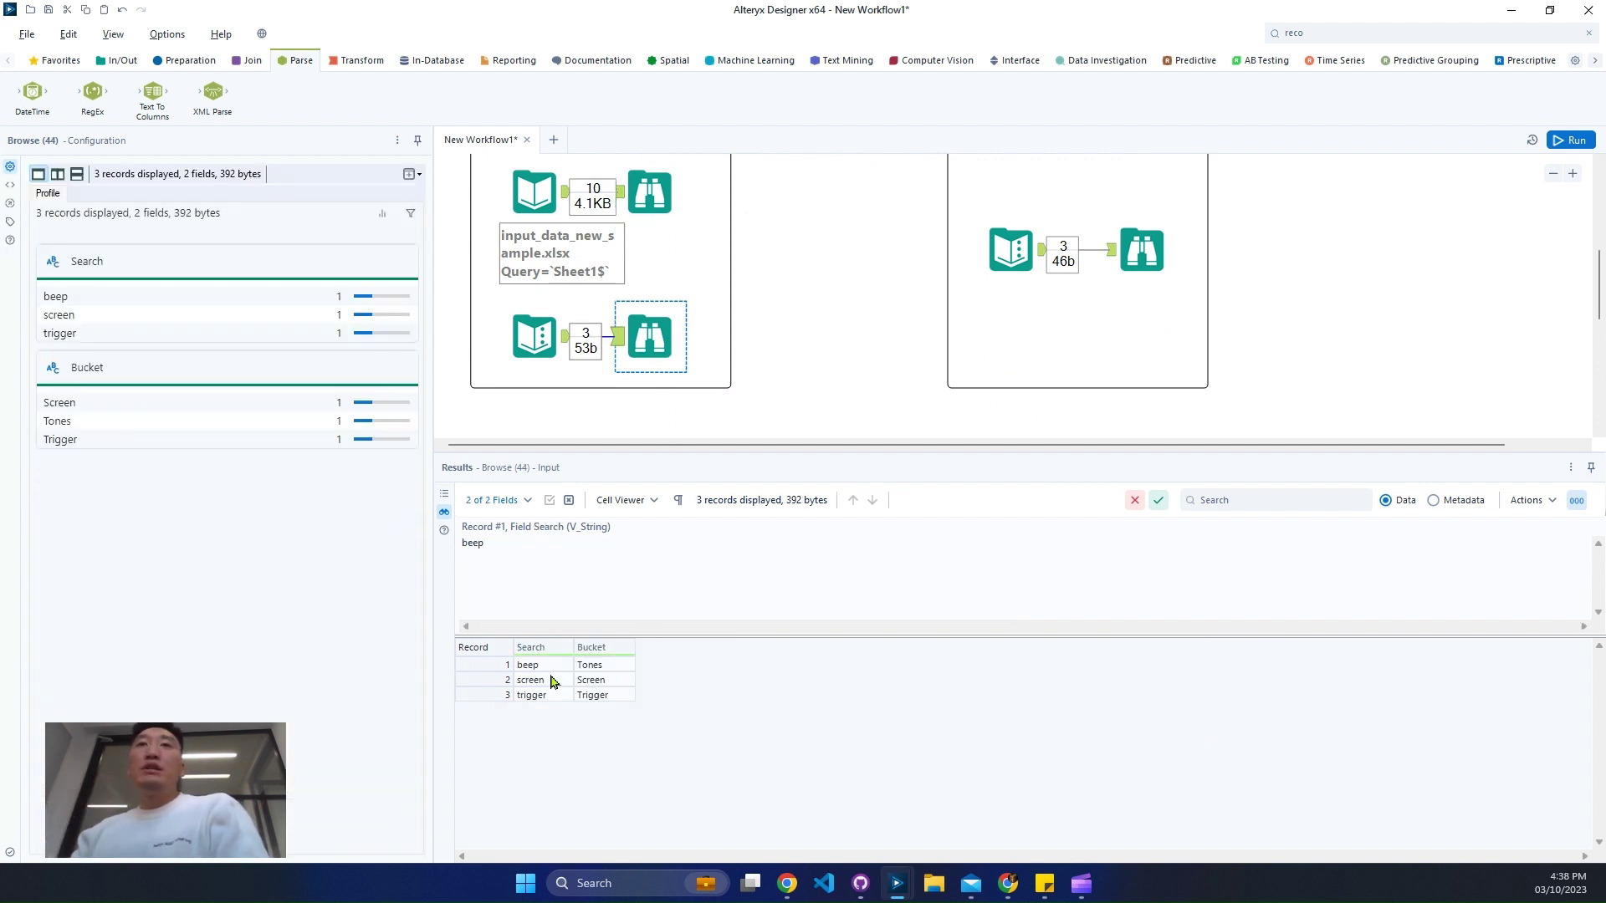
drag(552, 682, 604, 698)
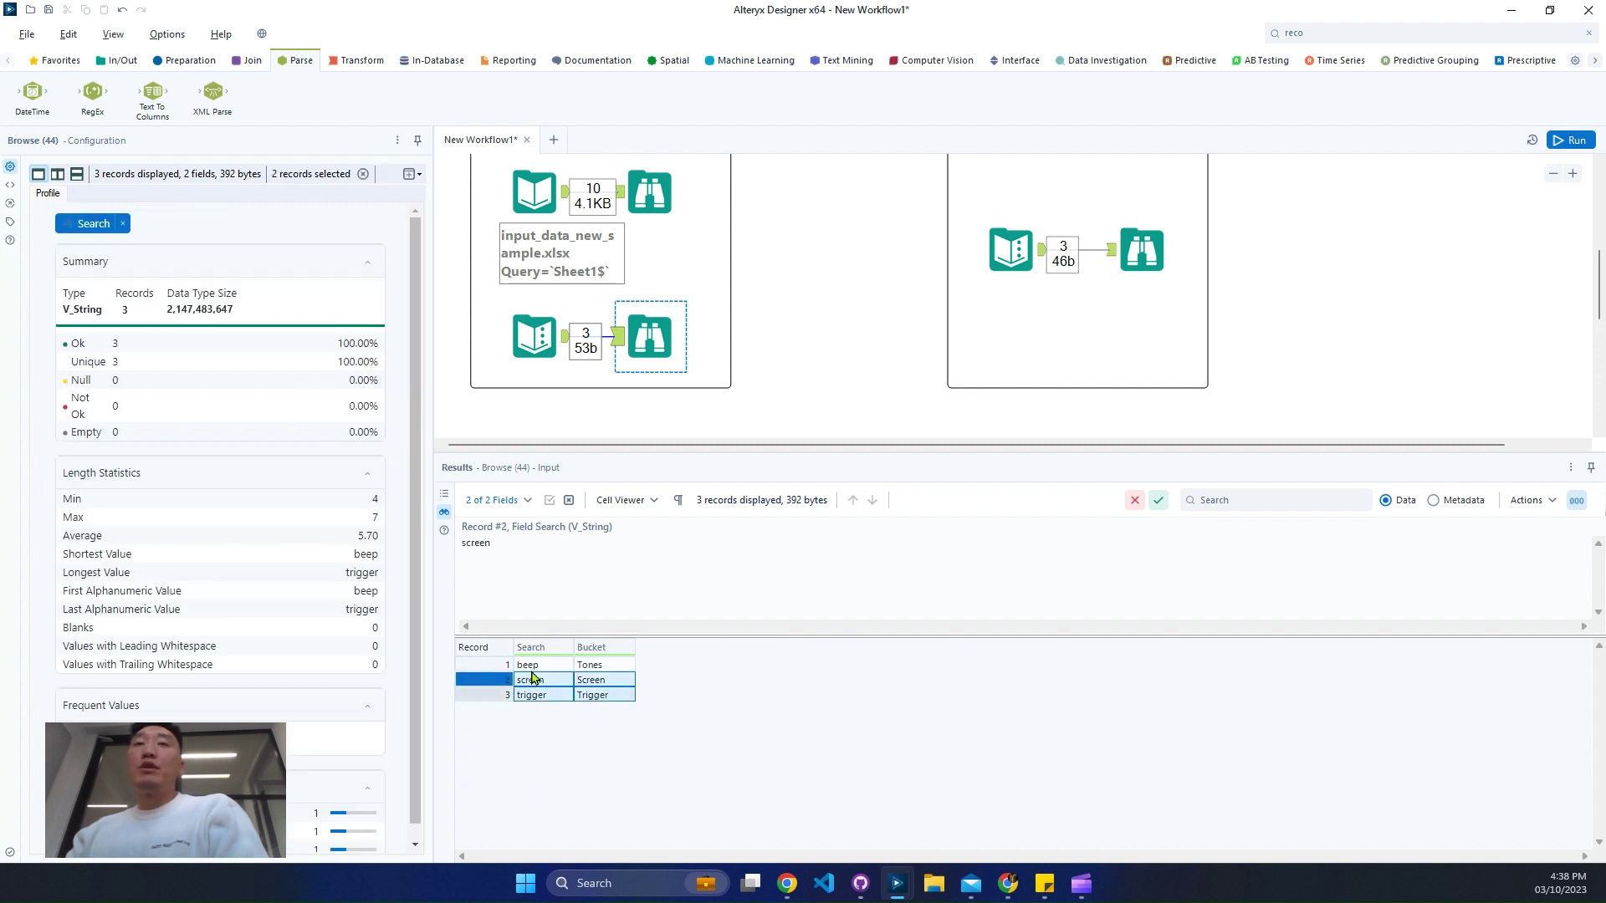
click(589, 665)
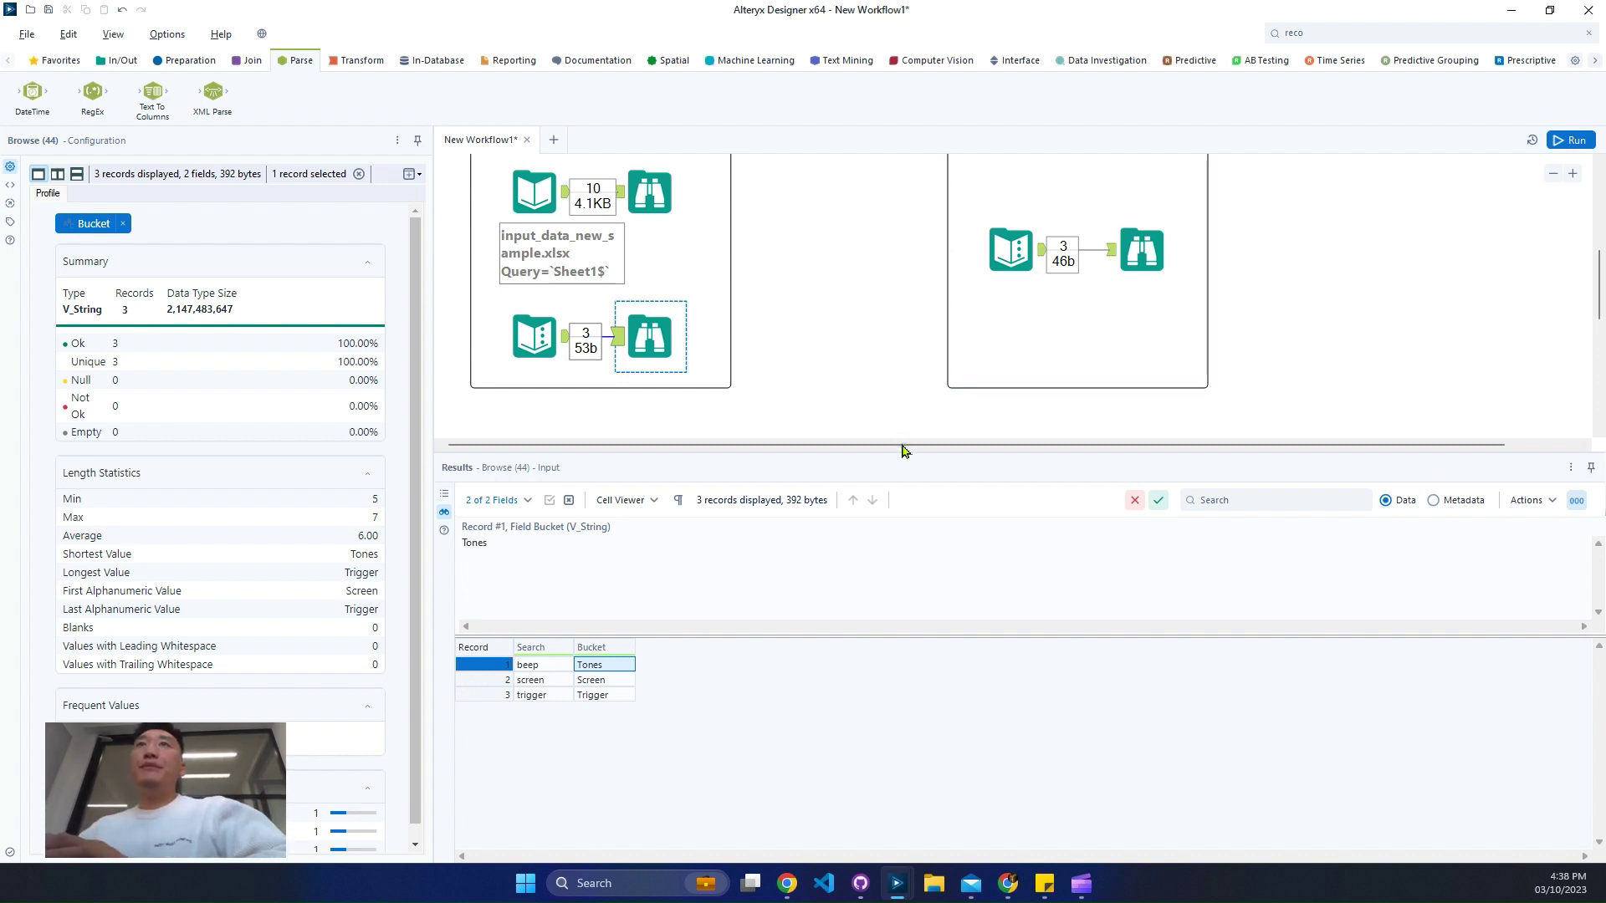
click(1136, 255)
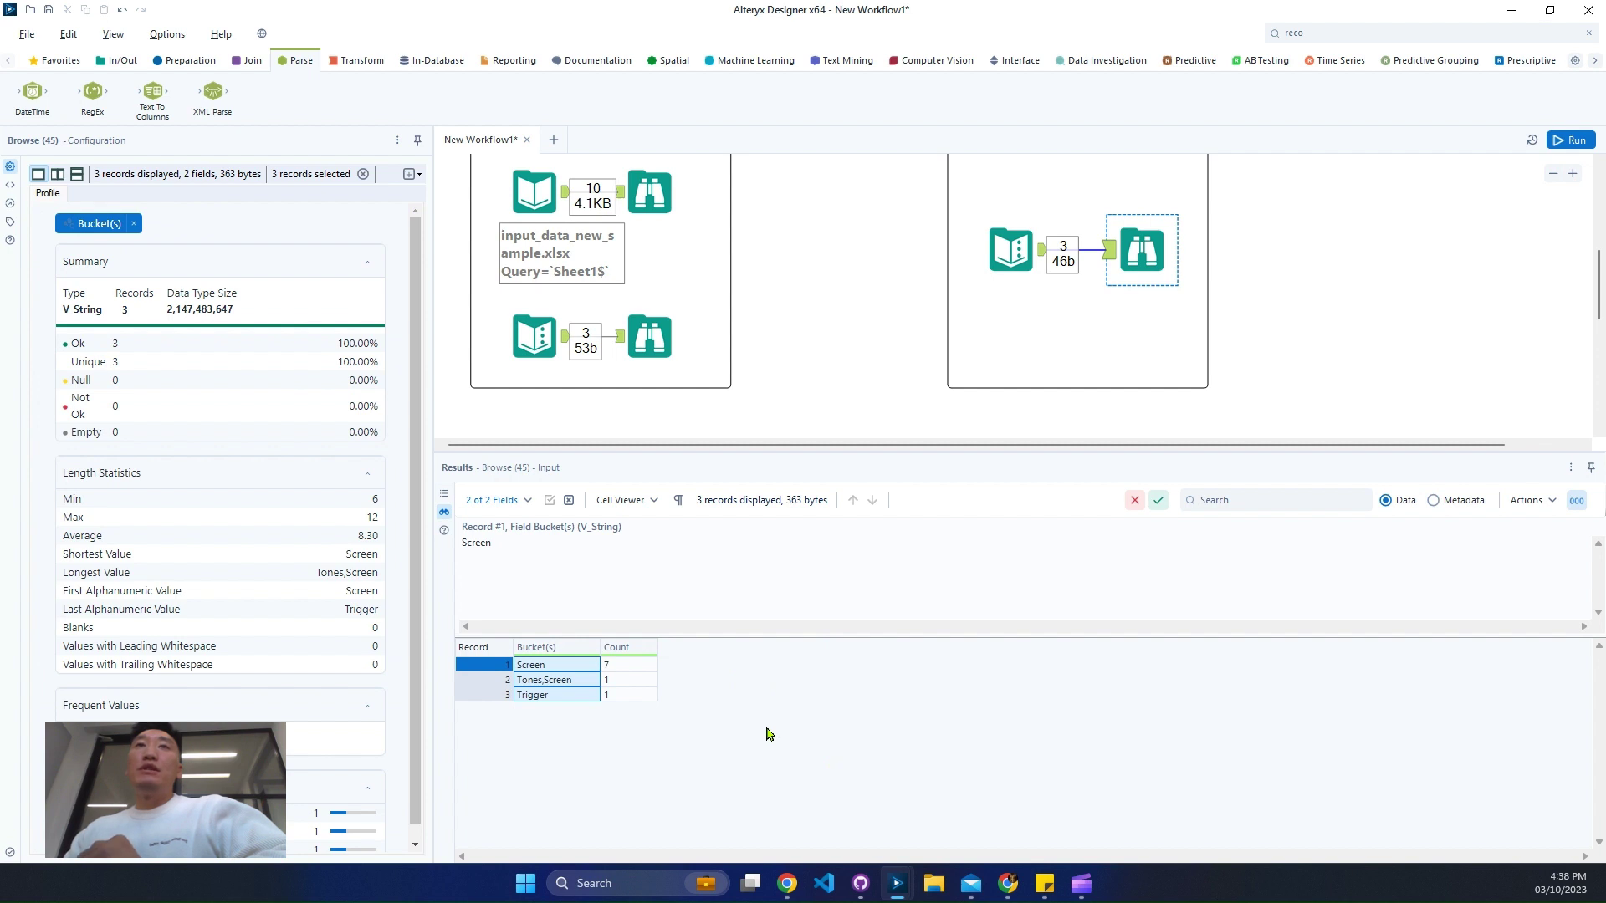
click(491, 679)
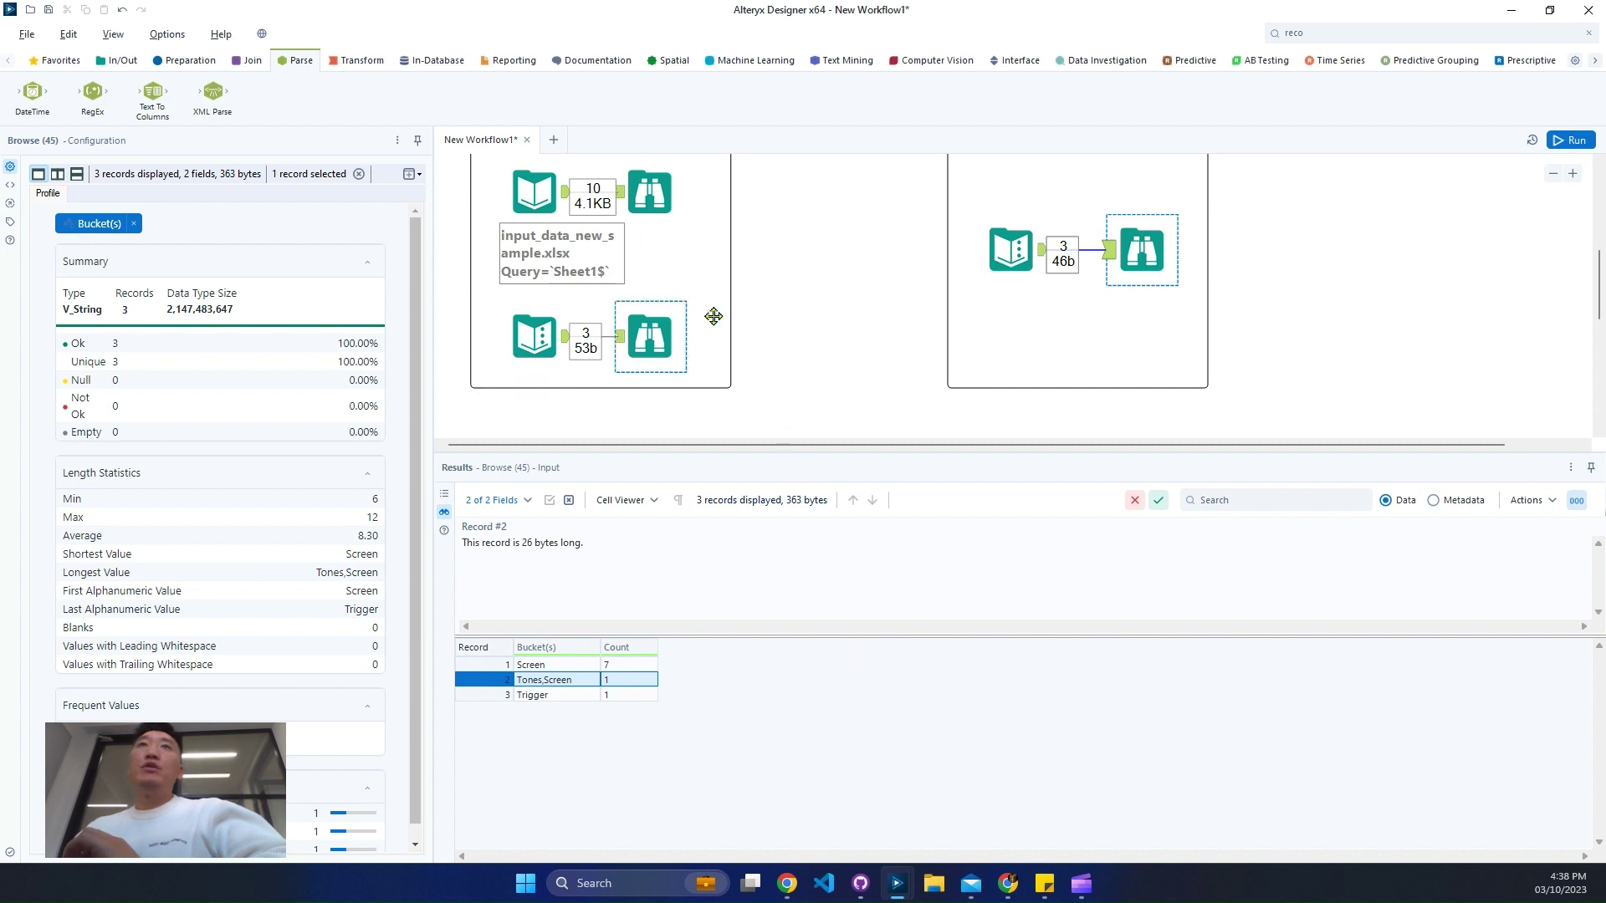
- Add a Record ID tool below the Input container and connect it to the input_data_new_sample.xlsx complaint data
scroll(796, 373, down, 3)
click(1553, 174)
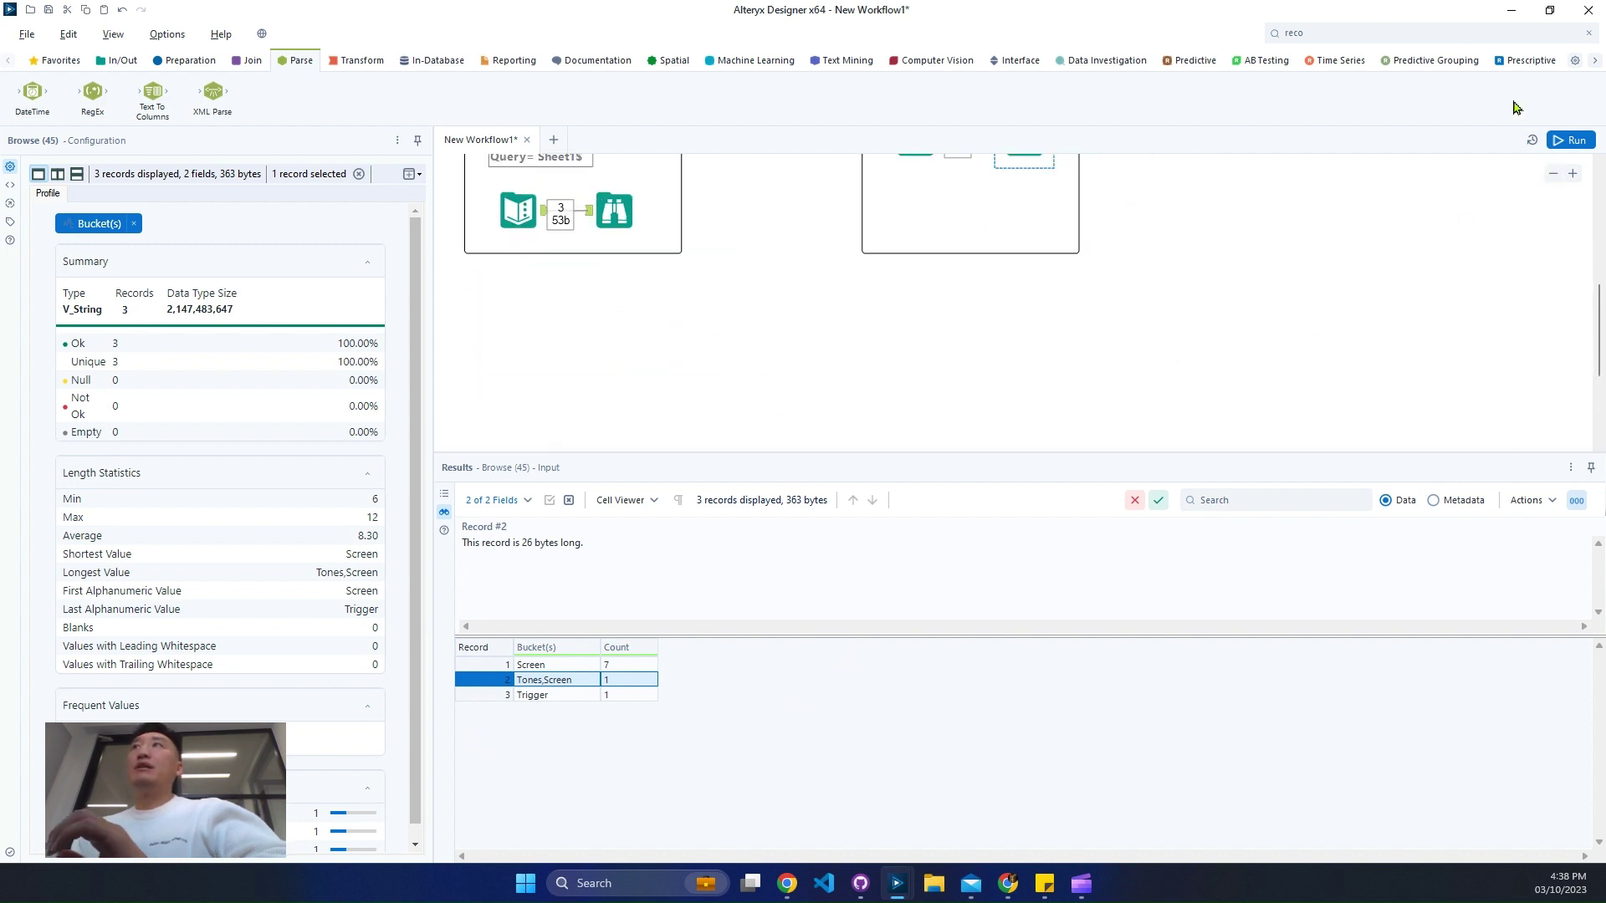
click(1408, 32)
drag(583, 338, 650, 319)
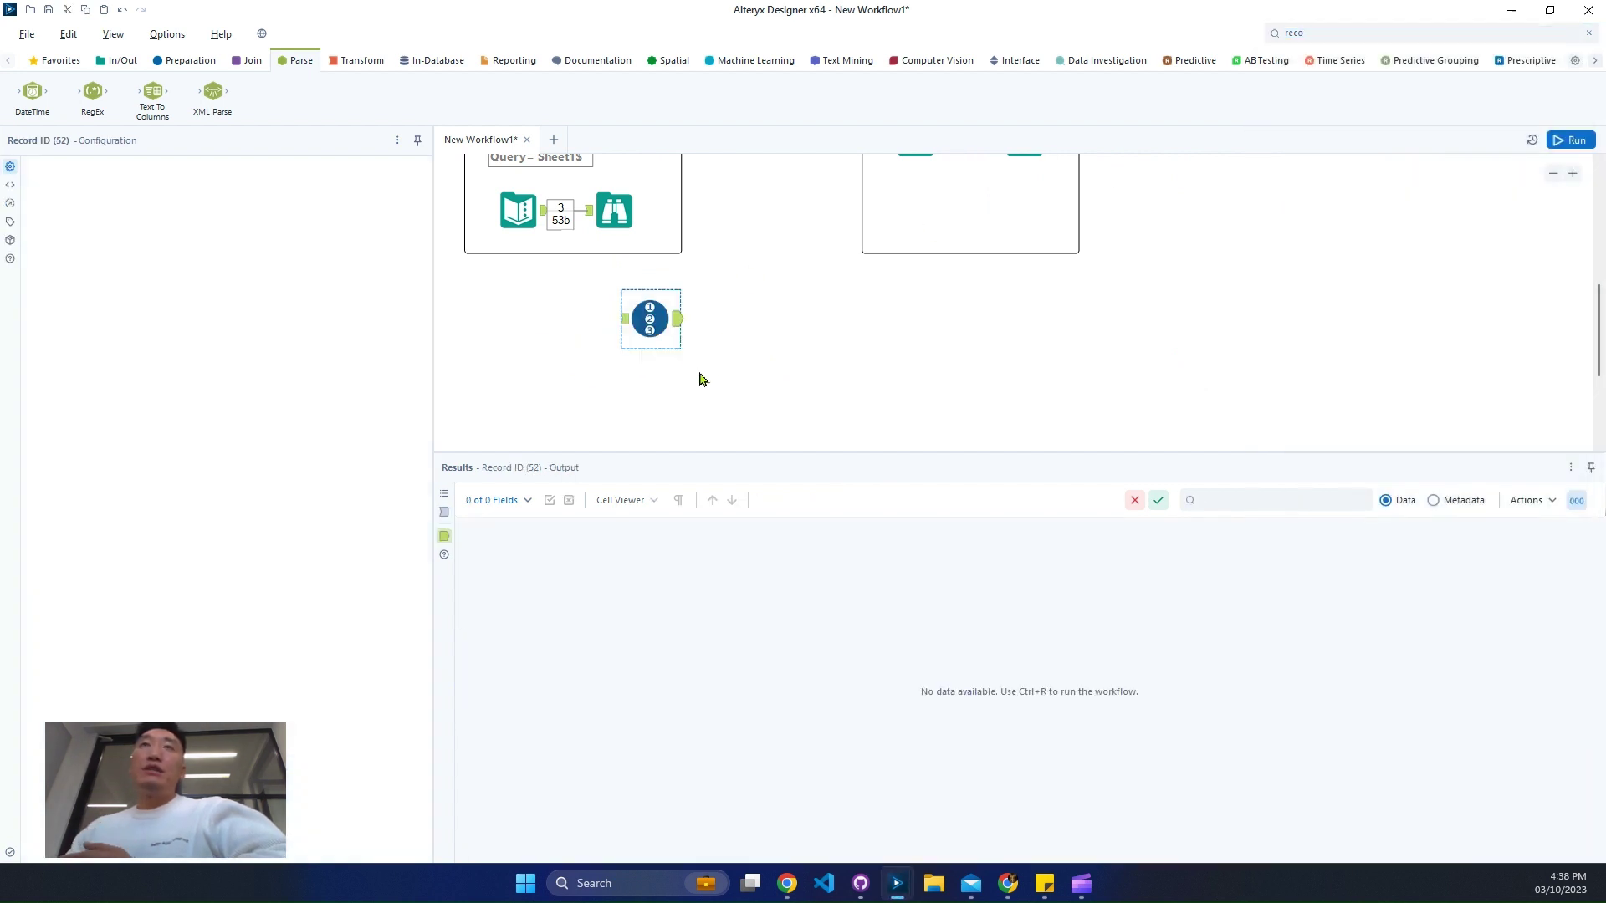
scroll(701, 390, up, 2)
drag(544, 175, 641, 413)
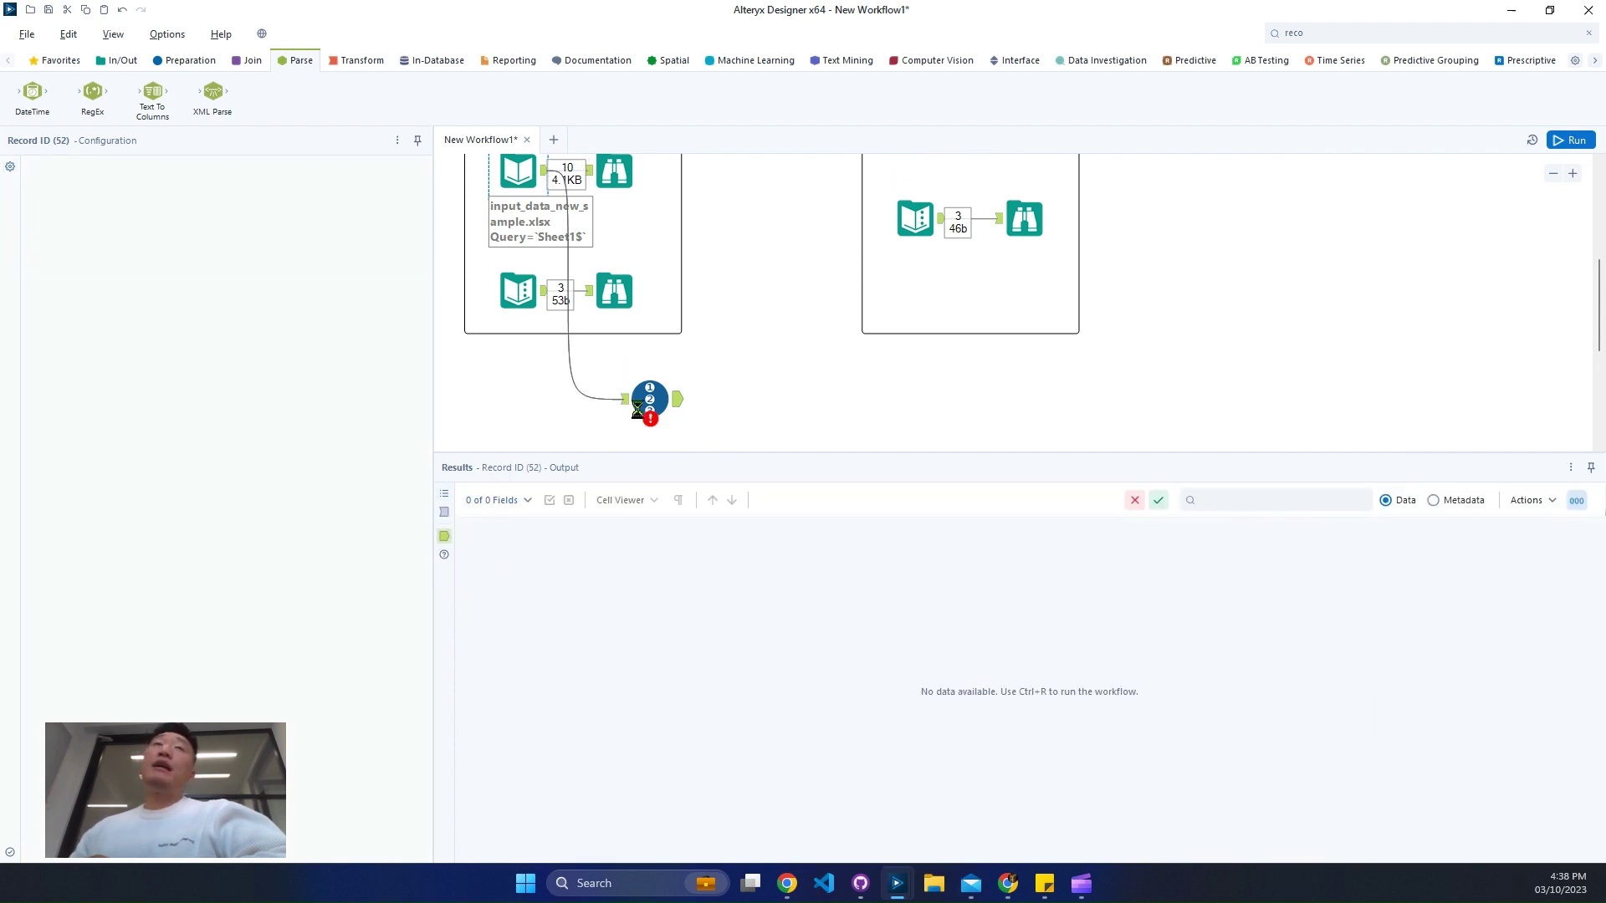
click(638, 408)
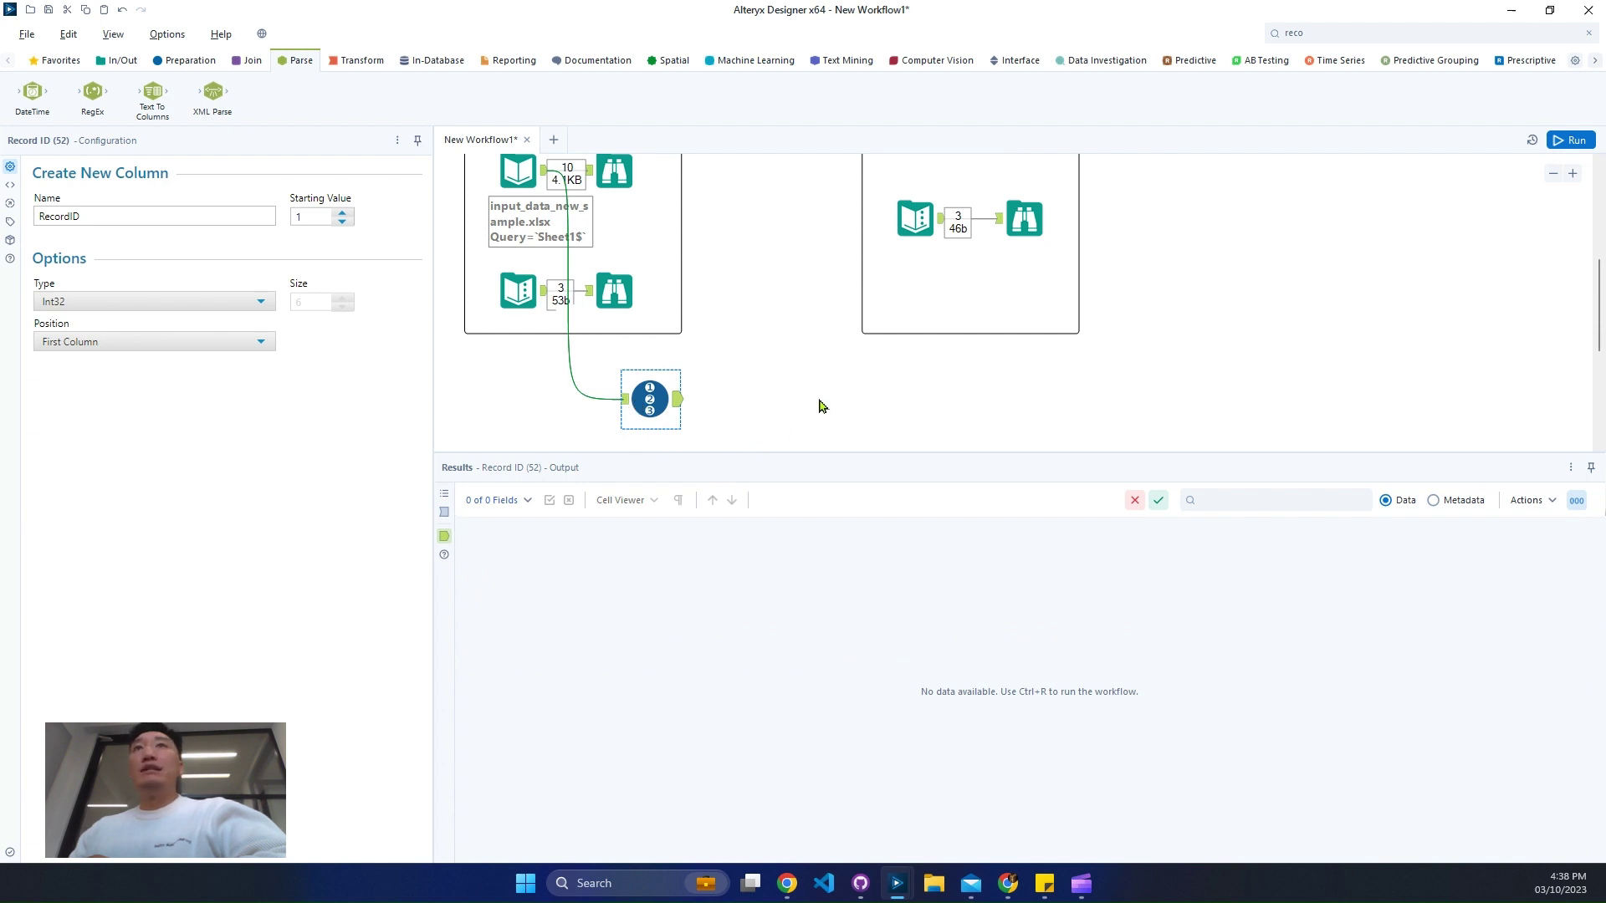
- Add an Append Fields tool with the Record ID output as target and the search-term and bucket table as source
scroll(819, 405, down, 1)
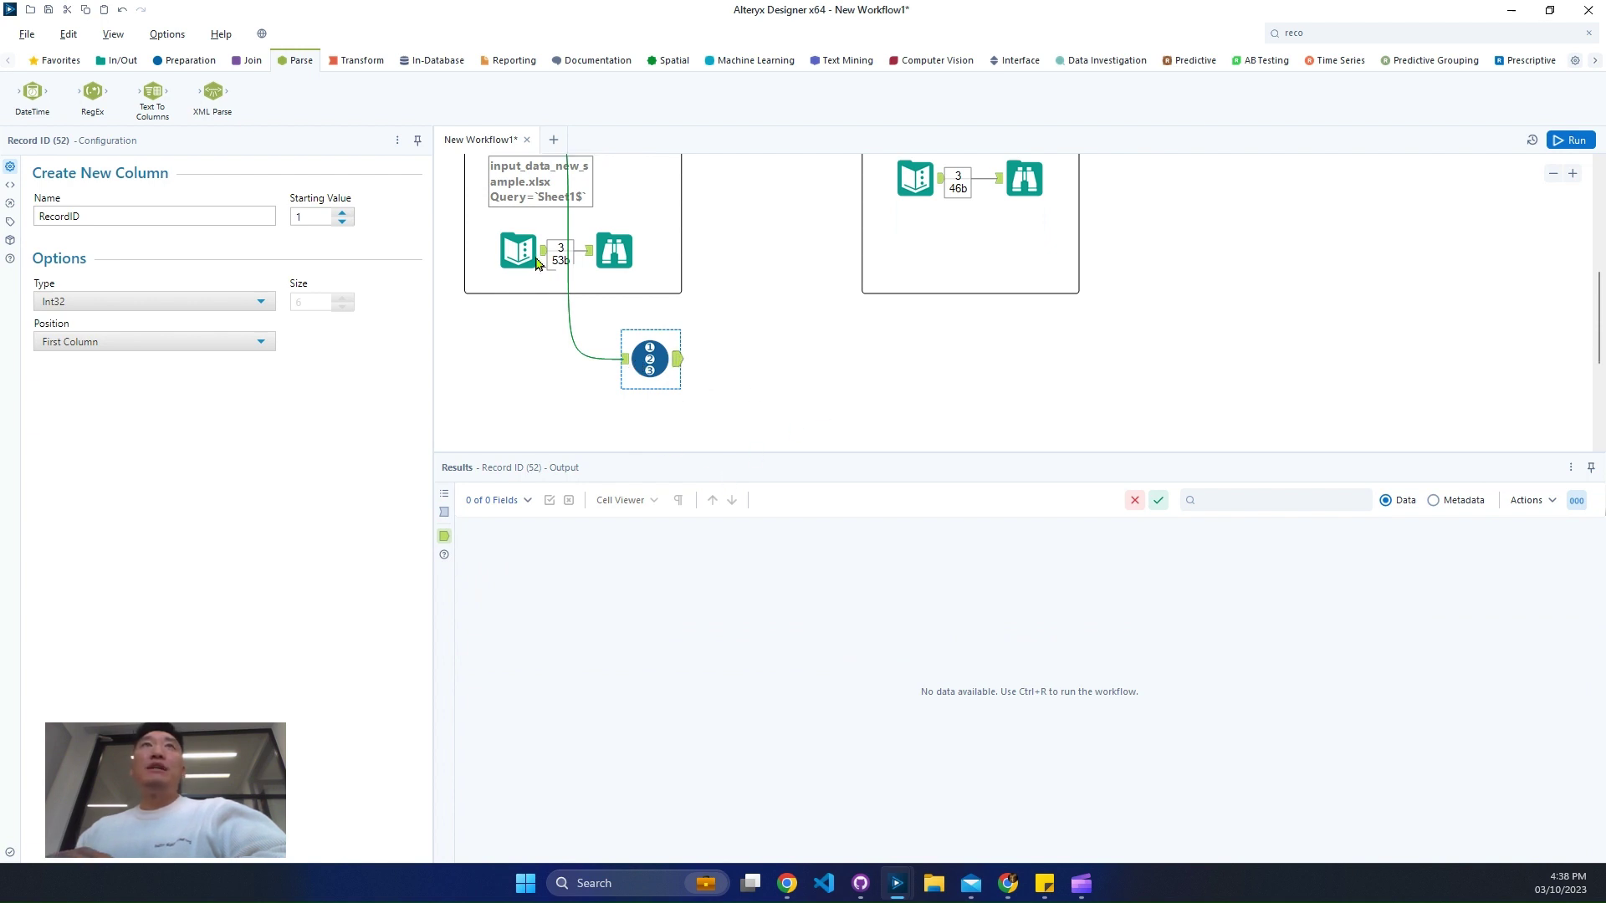
click(236, 67)
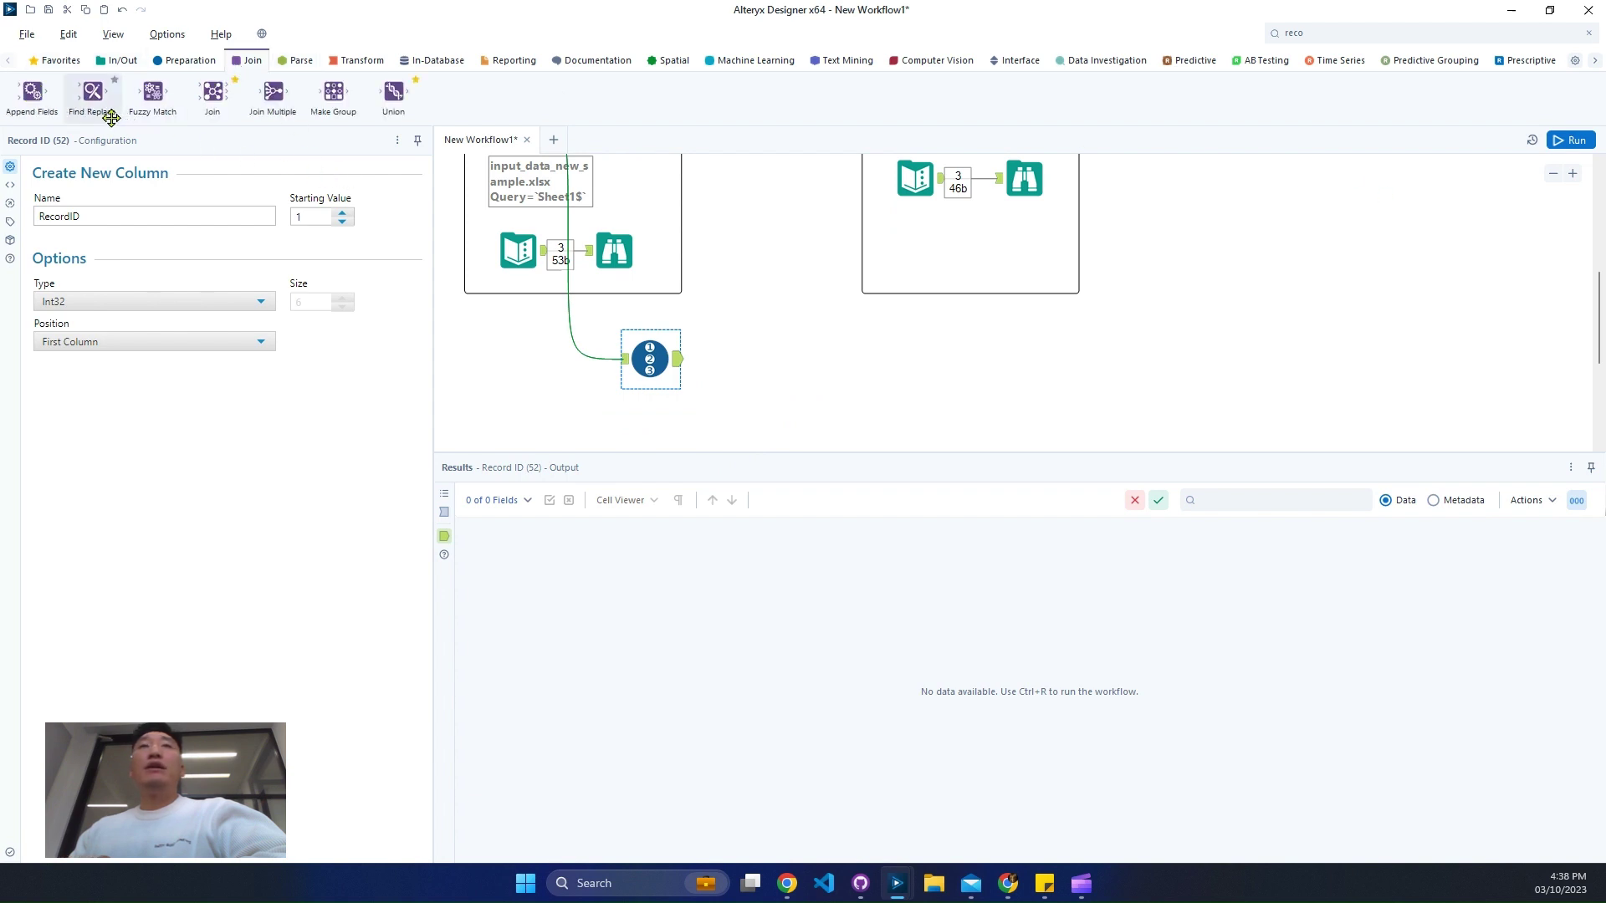
drag(32, 92, 806, 372)
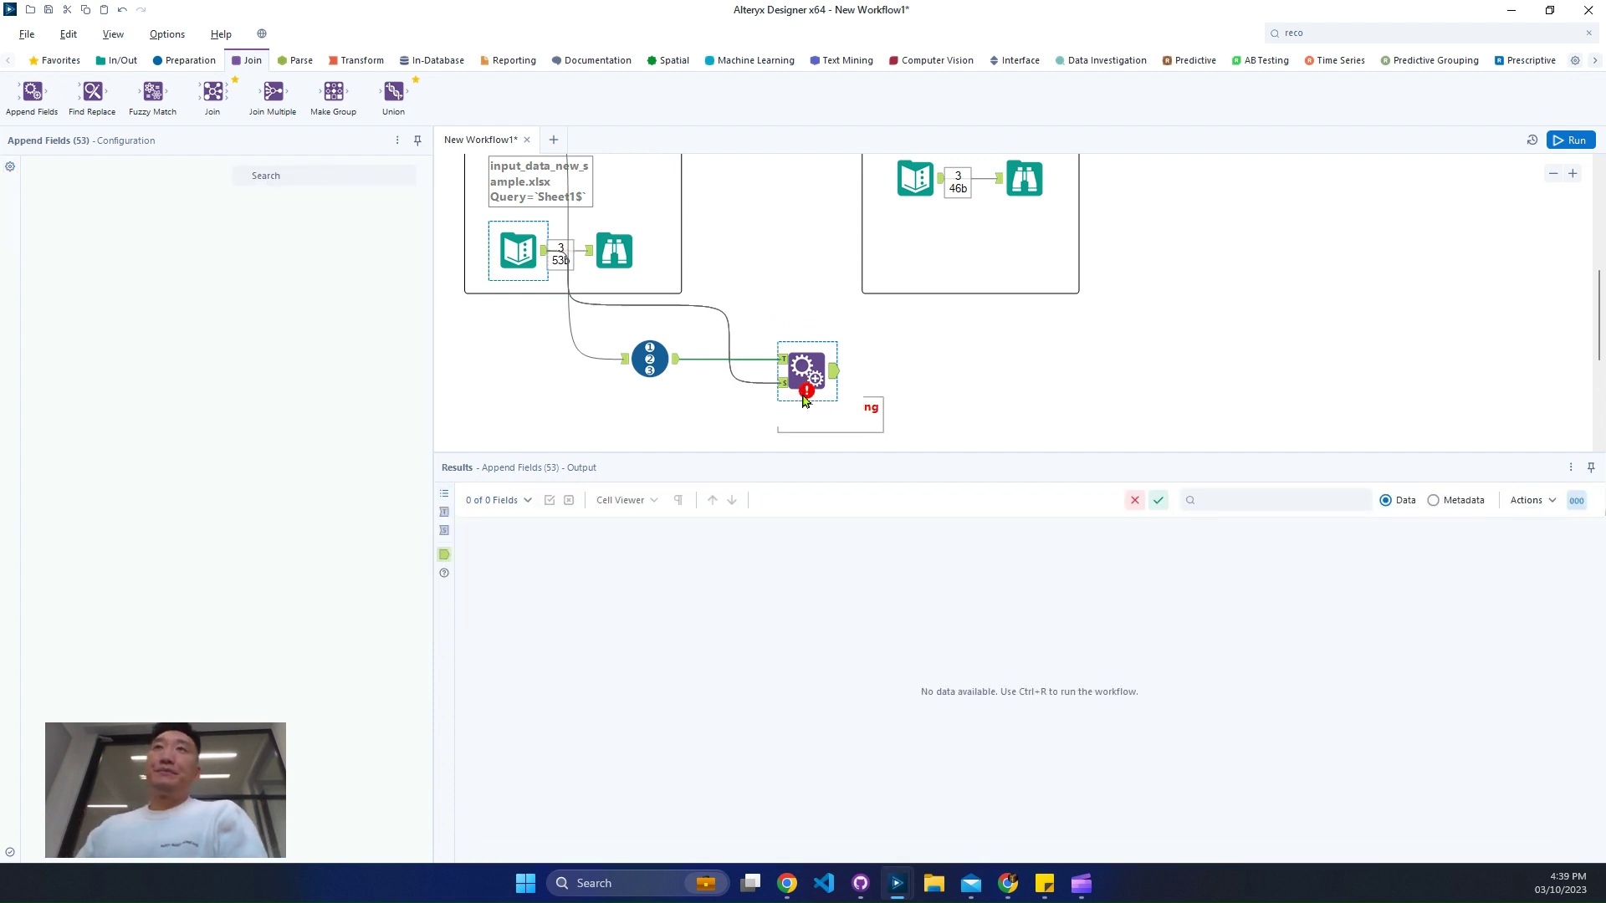
- Run the workflow and inspect the search and bucket rows appended to the first two complaint records
click(1590, 144)
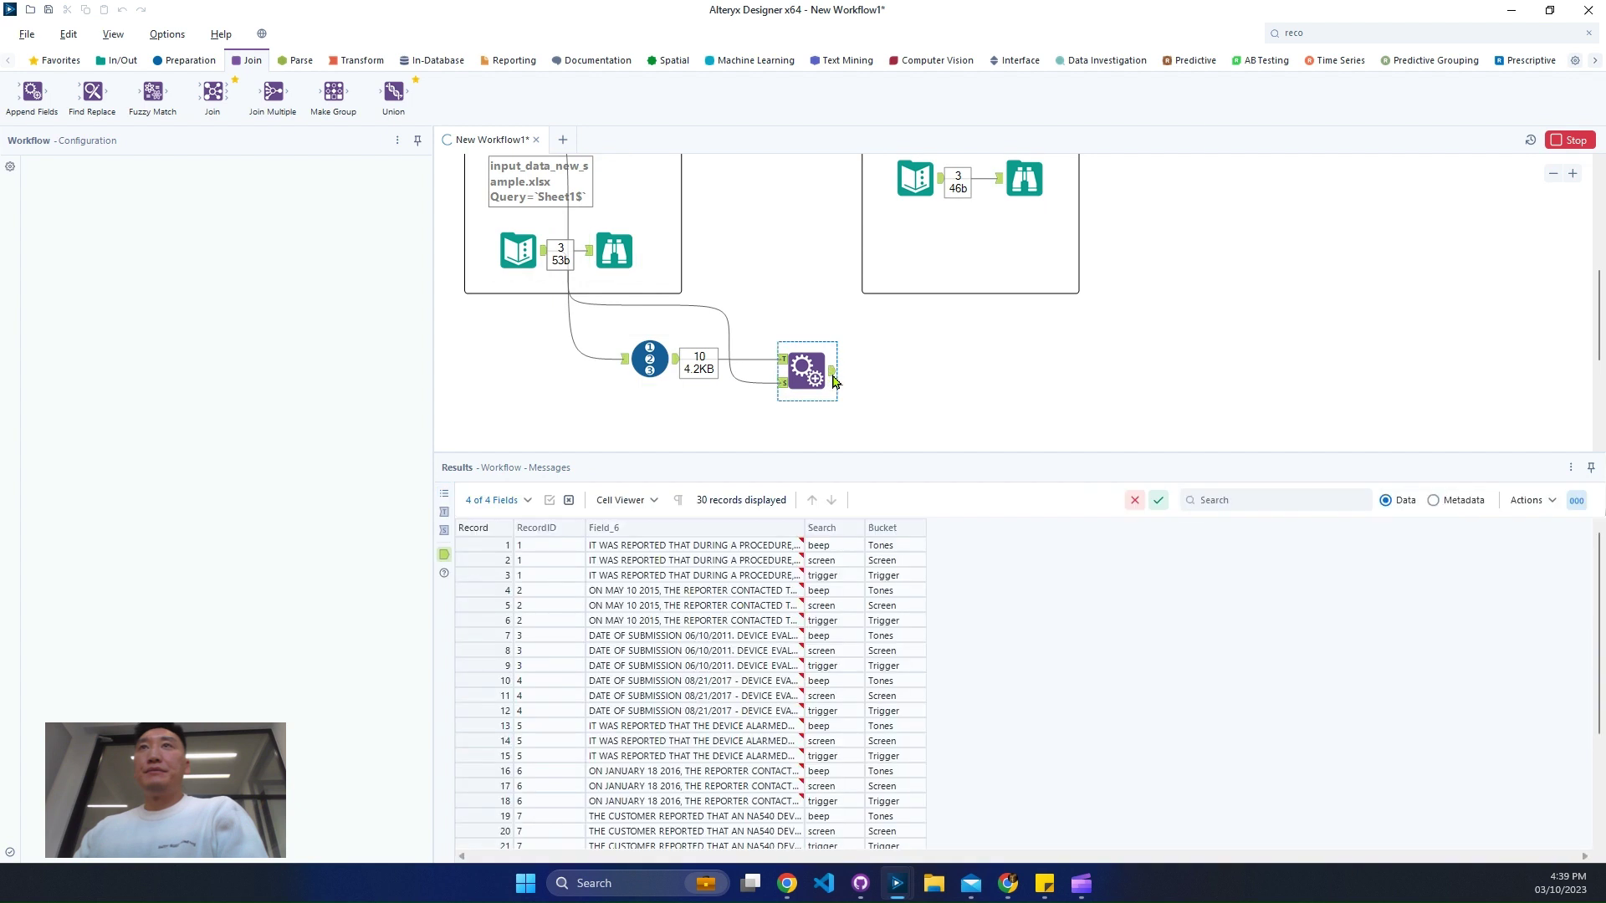
click(833, 381)
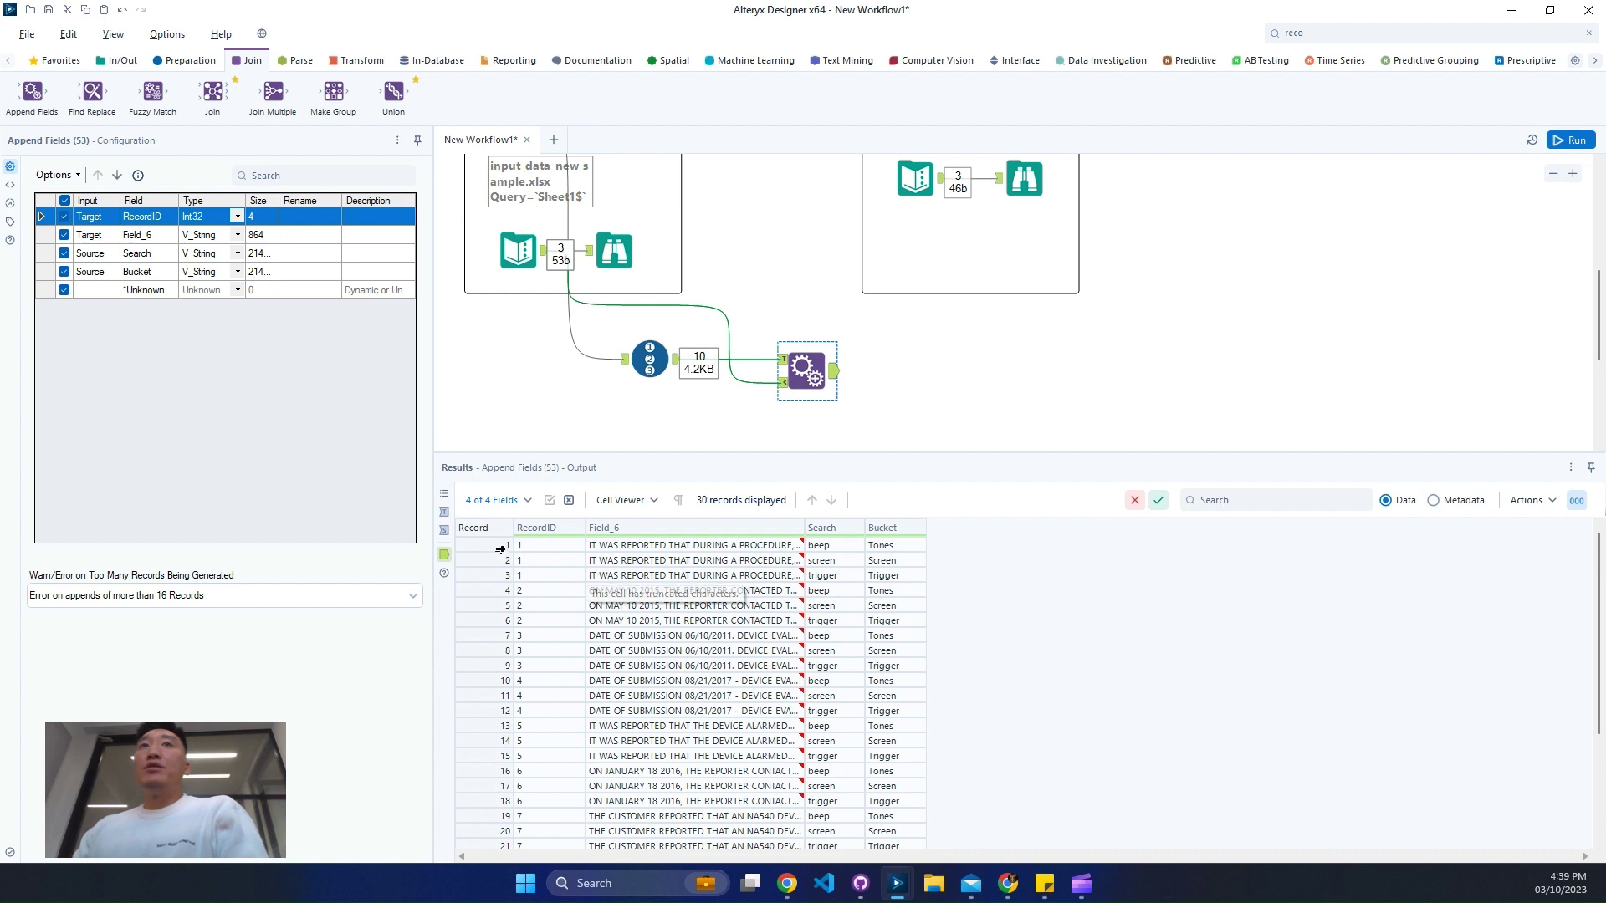
drag(500, 548, 489, 579)
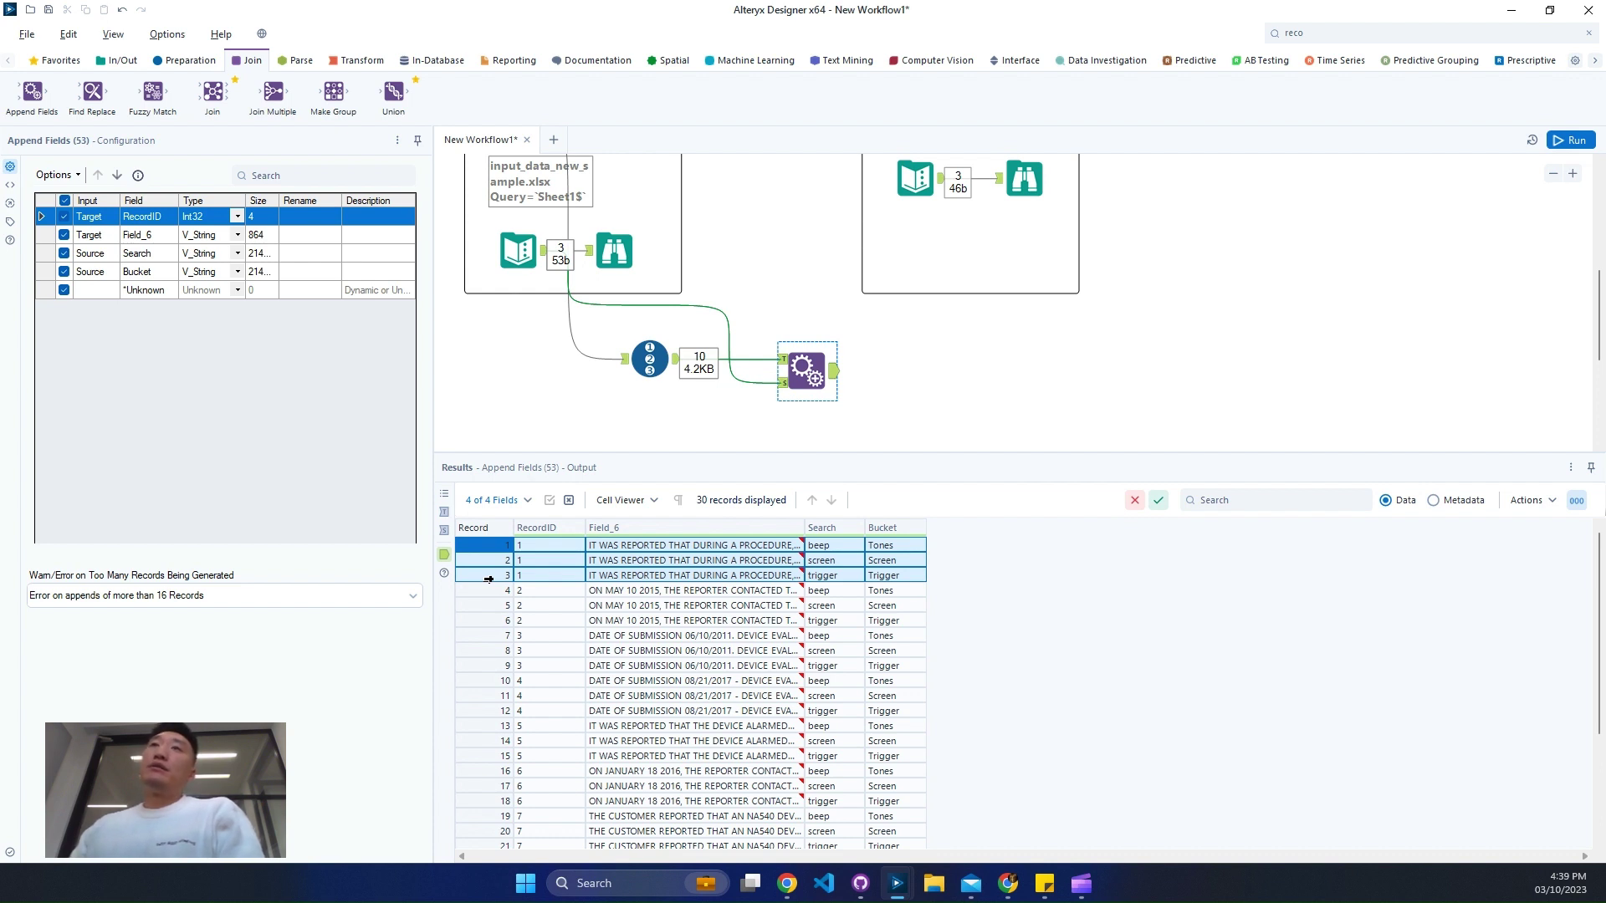
drag(501, 591, 506, 621)
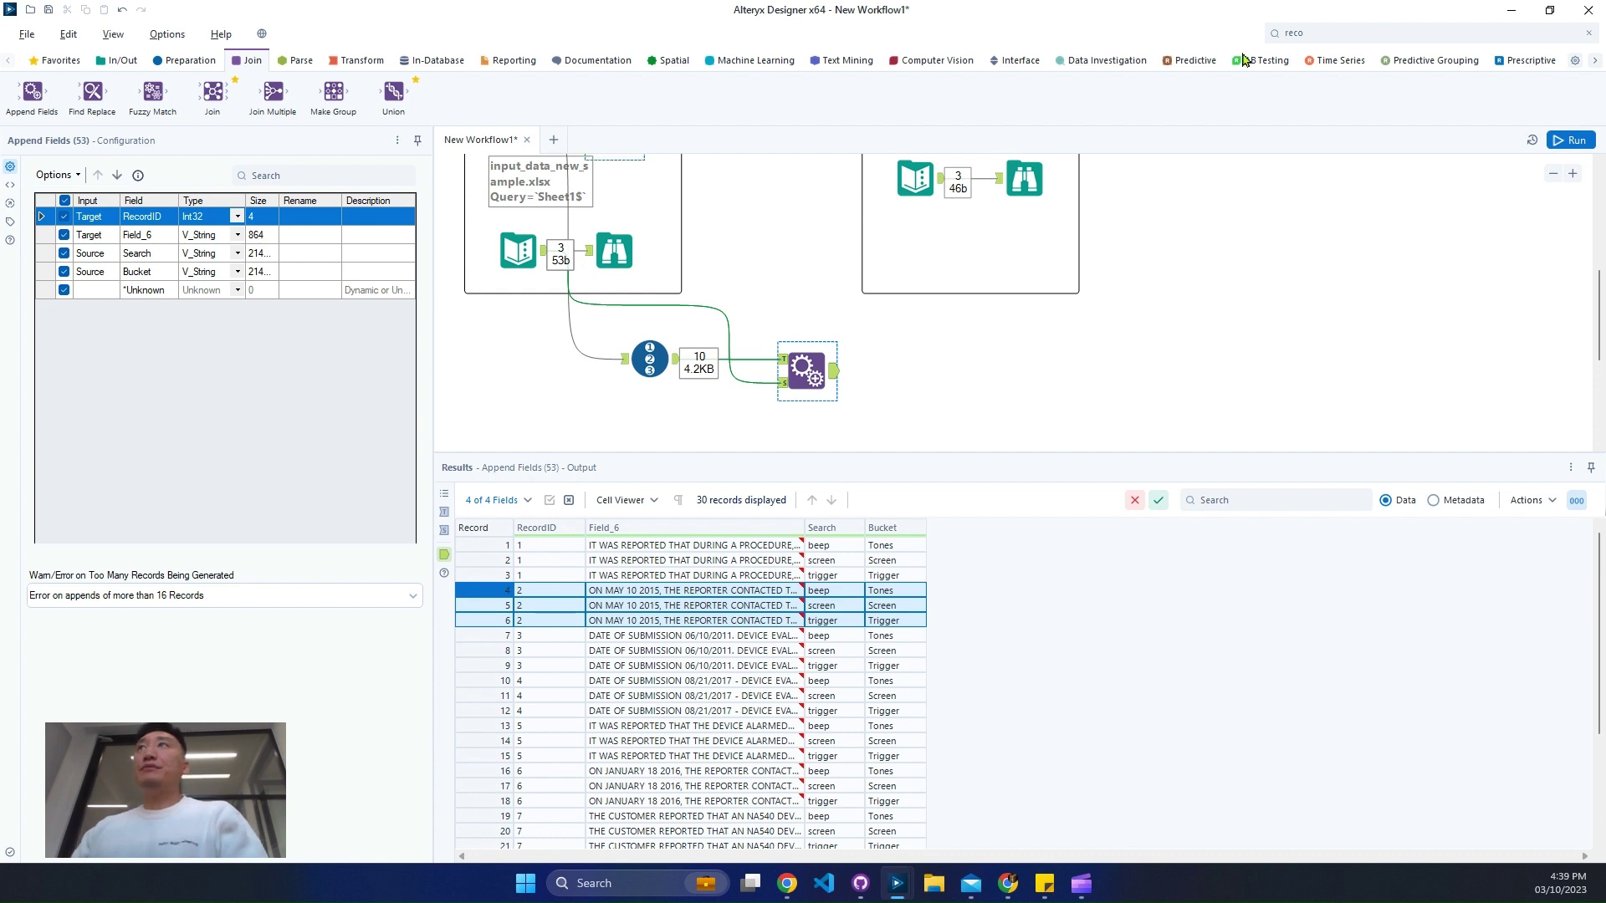
- Find the Formula tool and connect it after the Append Fields output
click(1426, 33)
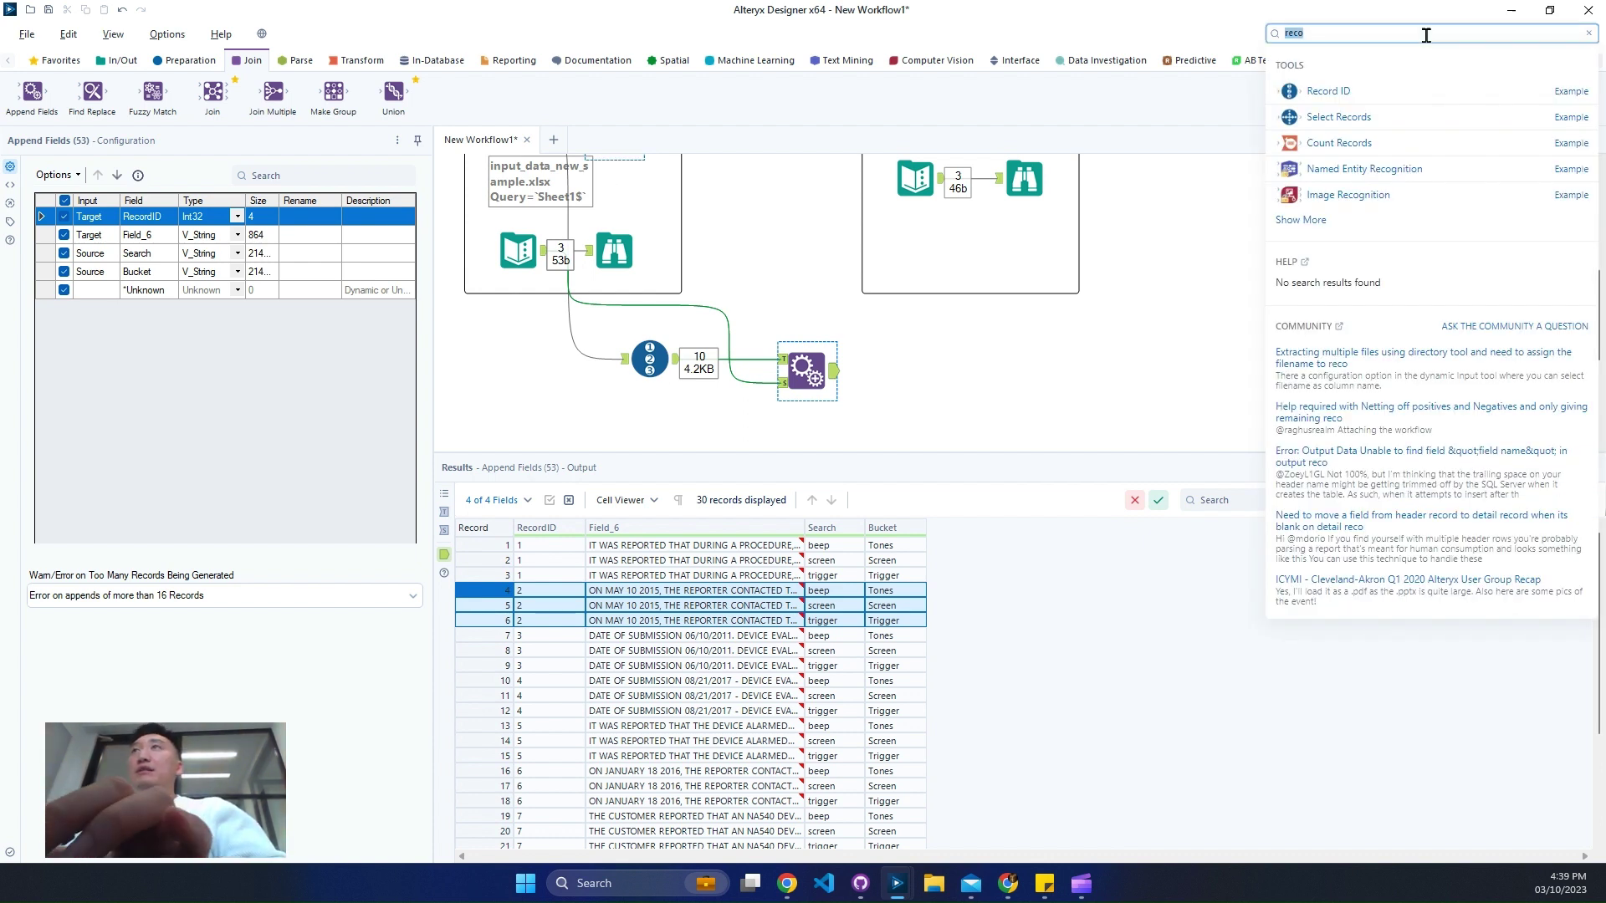
text(formu)
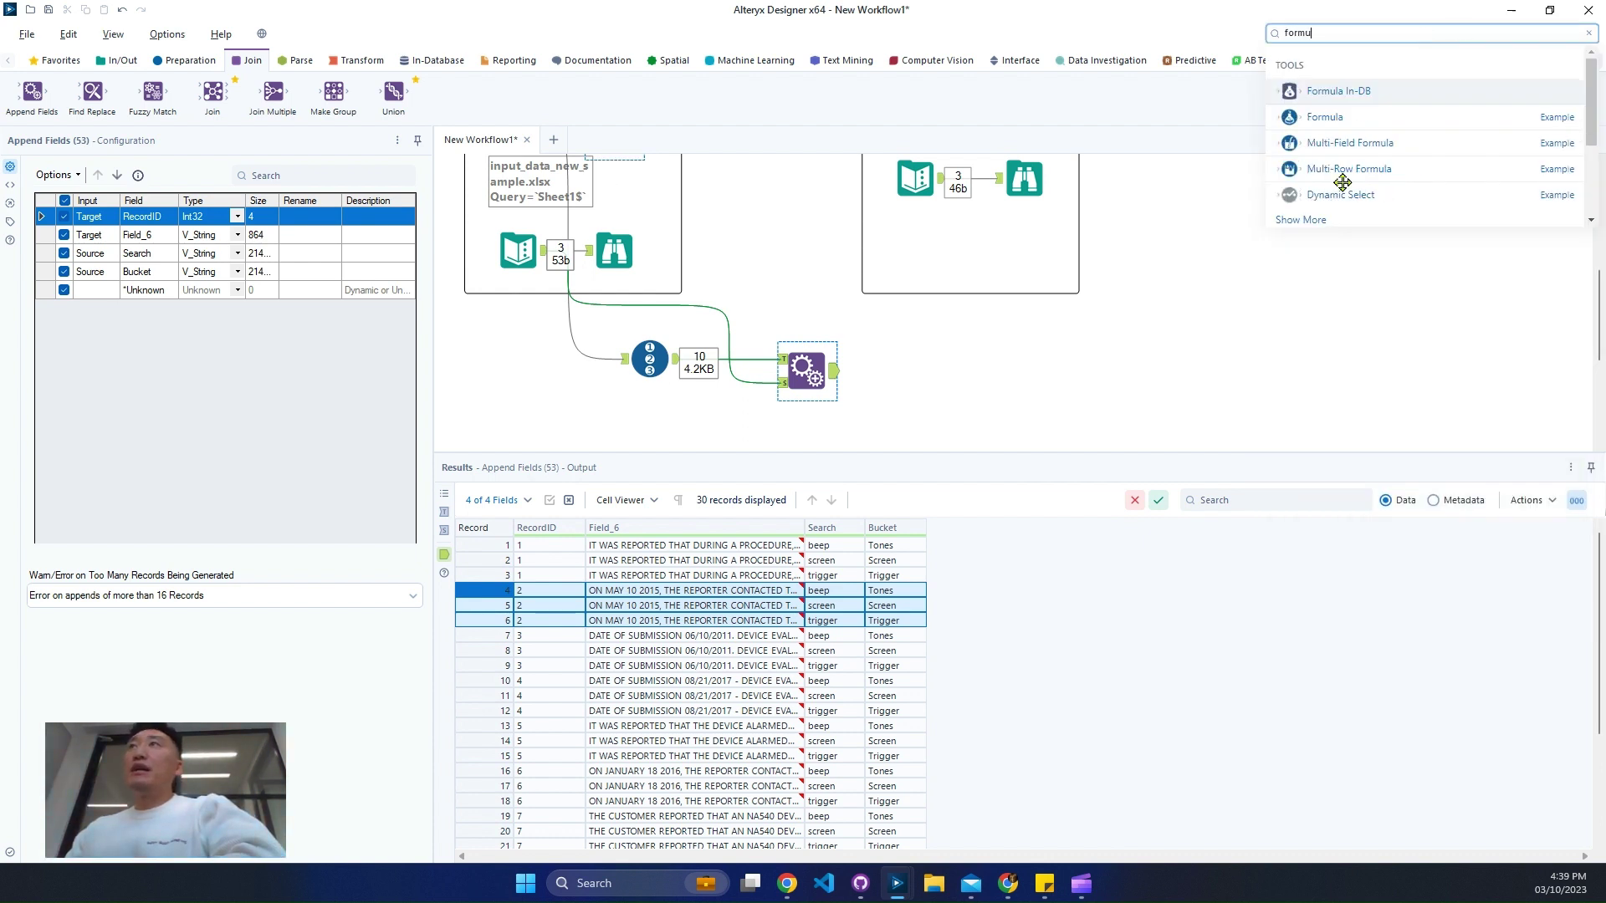
drag(1334, 124, 915, 373)
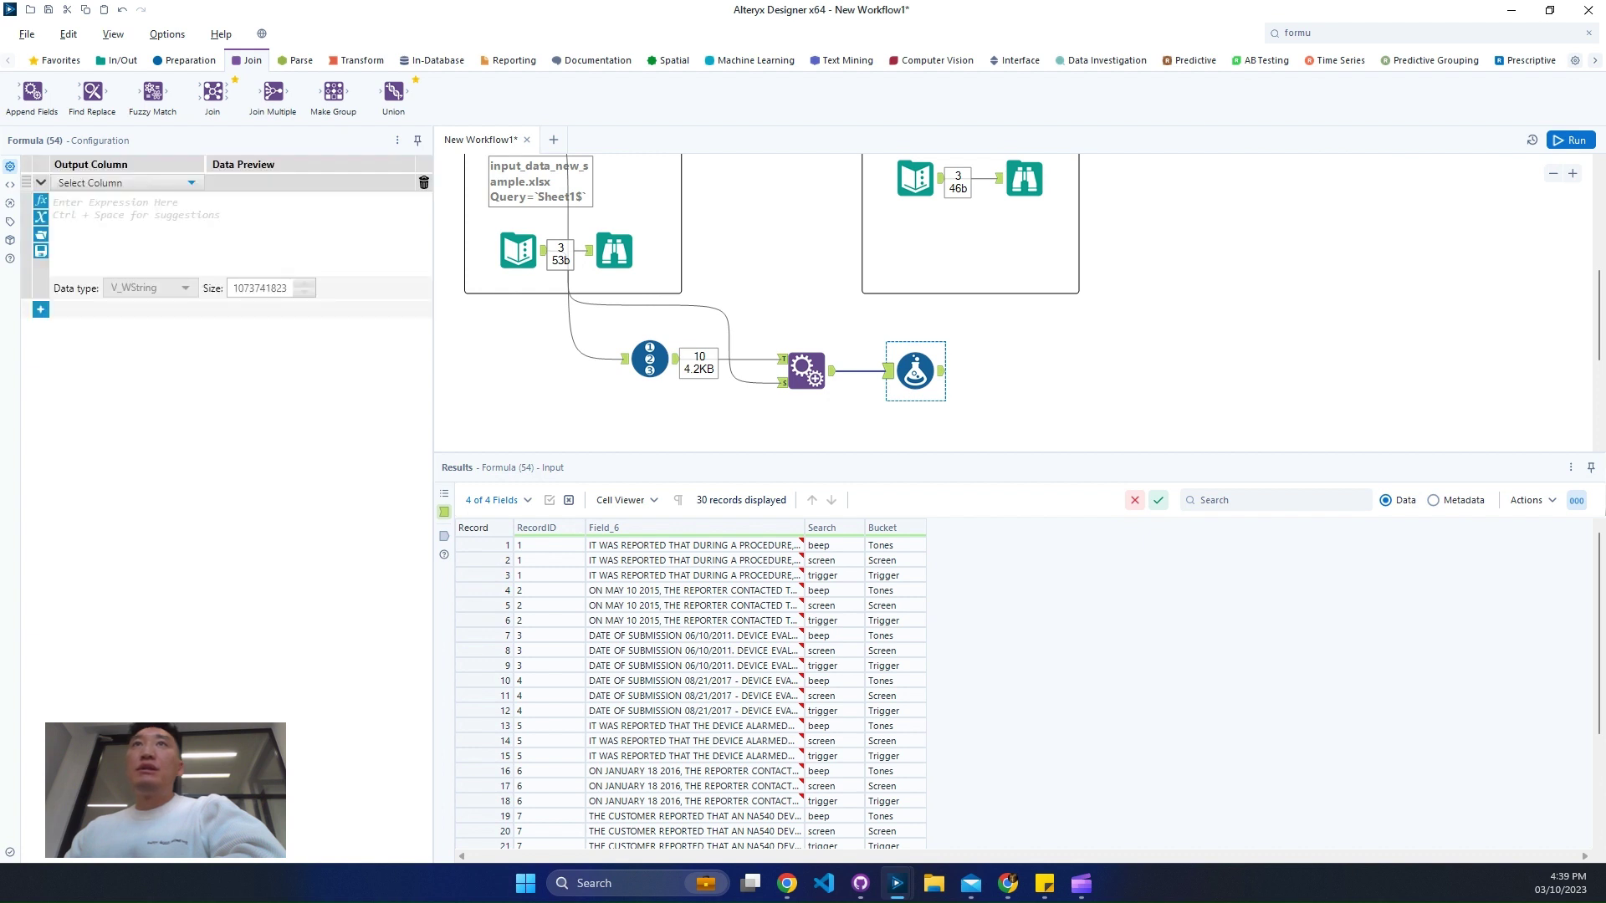
- Reread the exercise description and create a new output column named Count in the Formula tool
scroll(831, 352, up, 3)
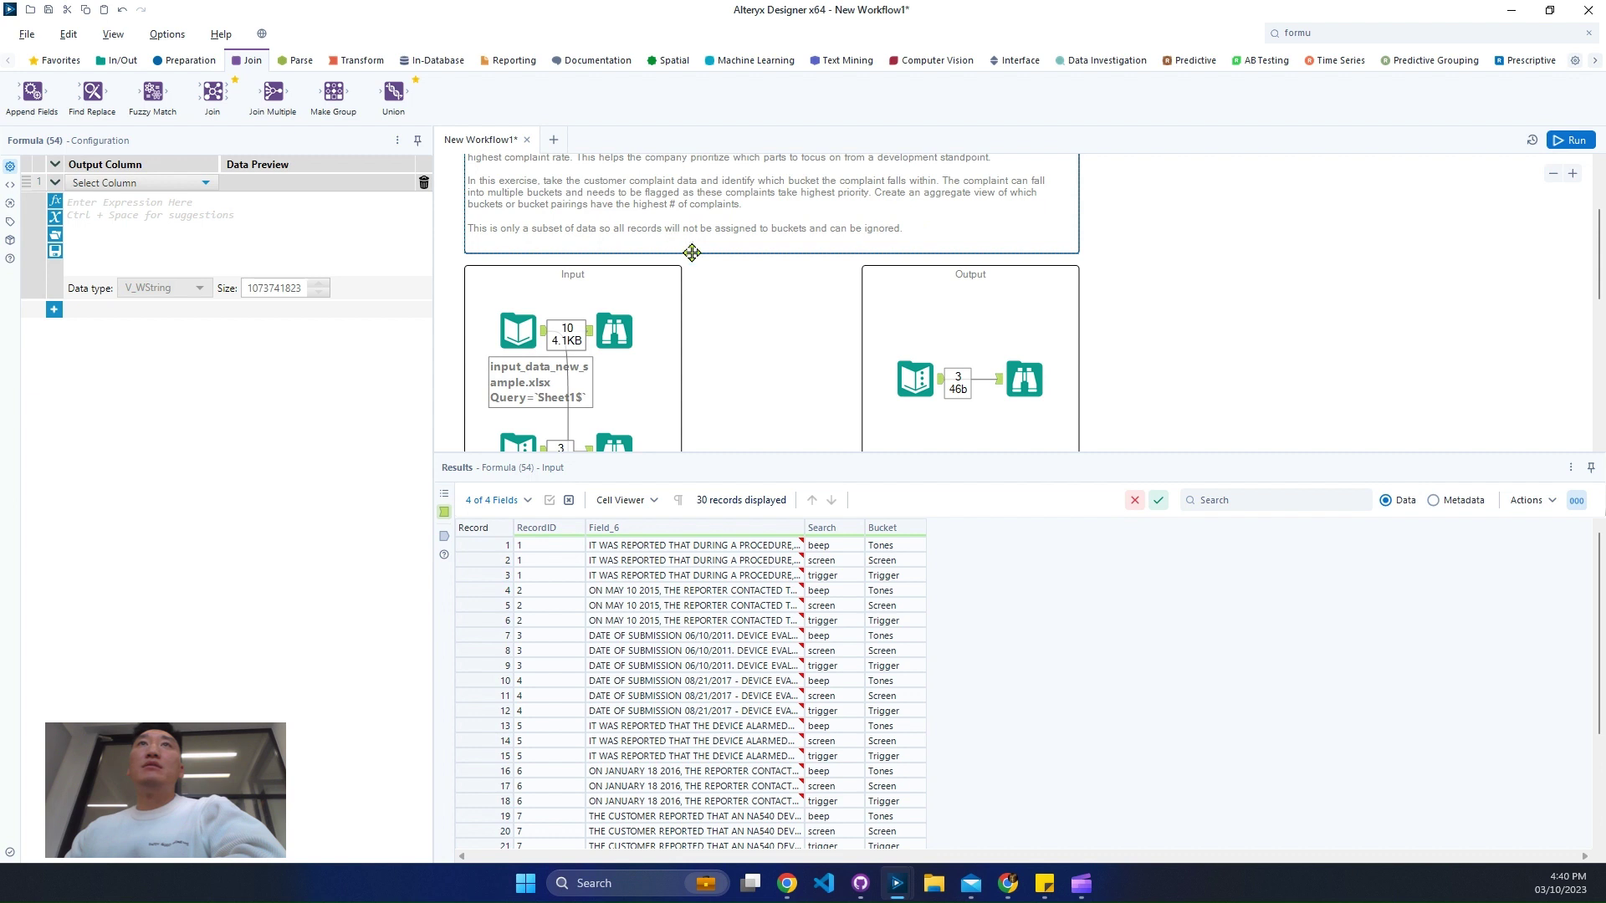
scroll(724, 274, up, 1)
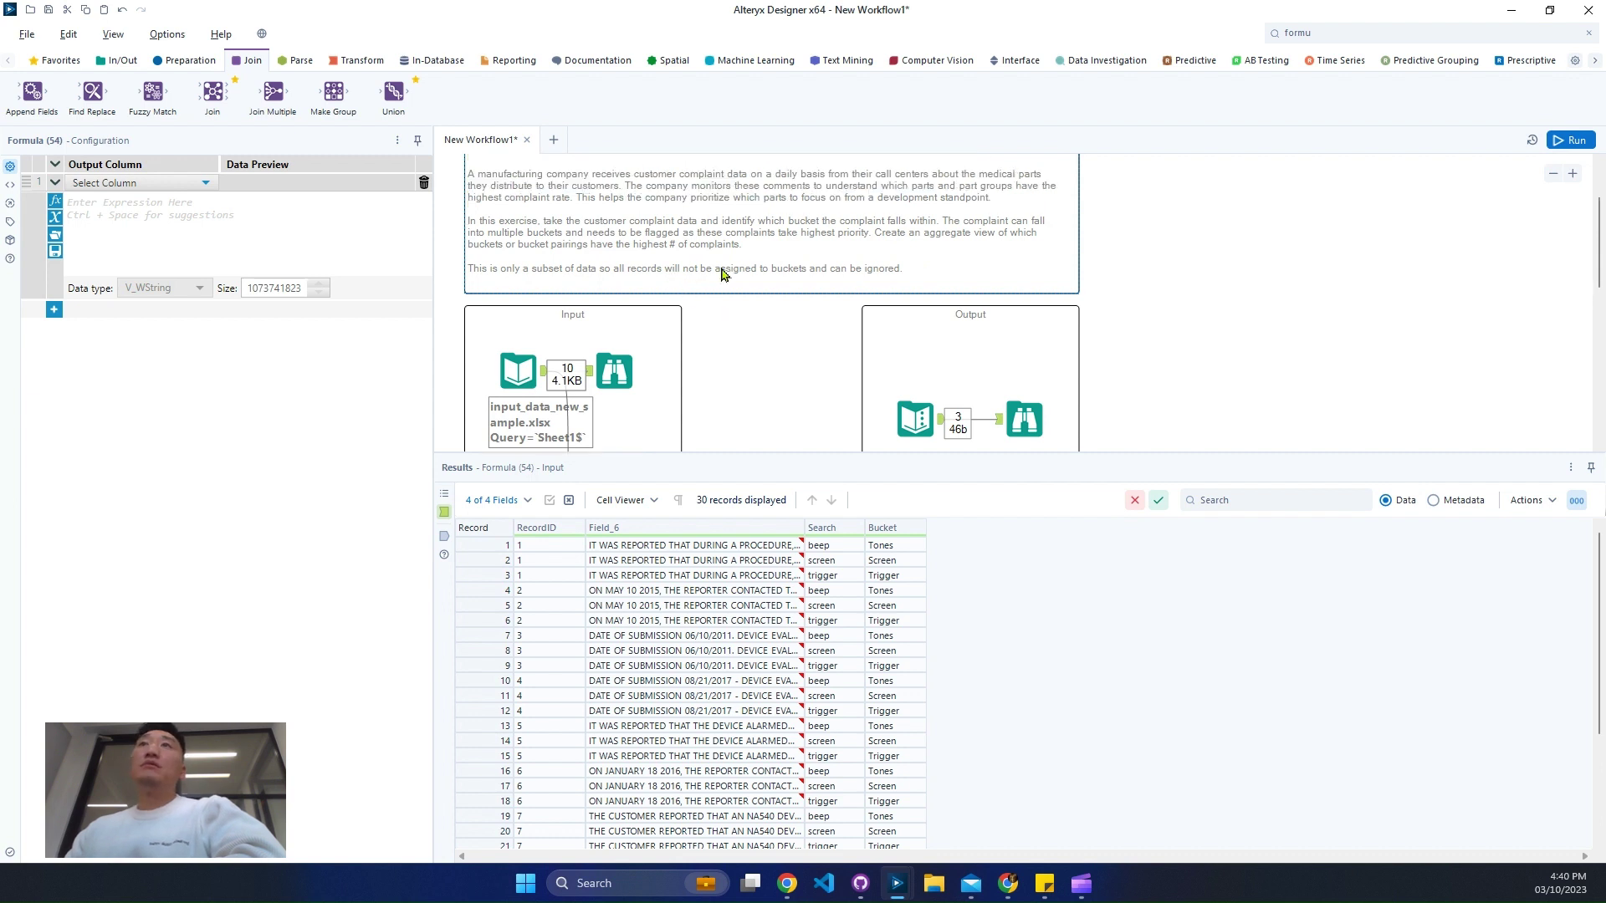
scroll(724, 274, down, 10)
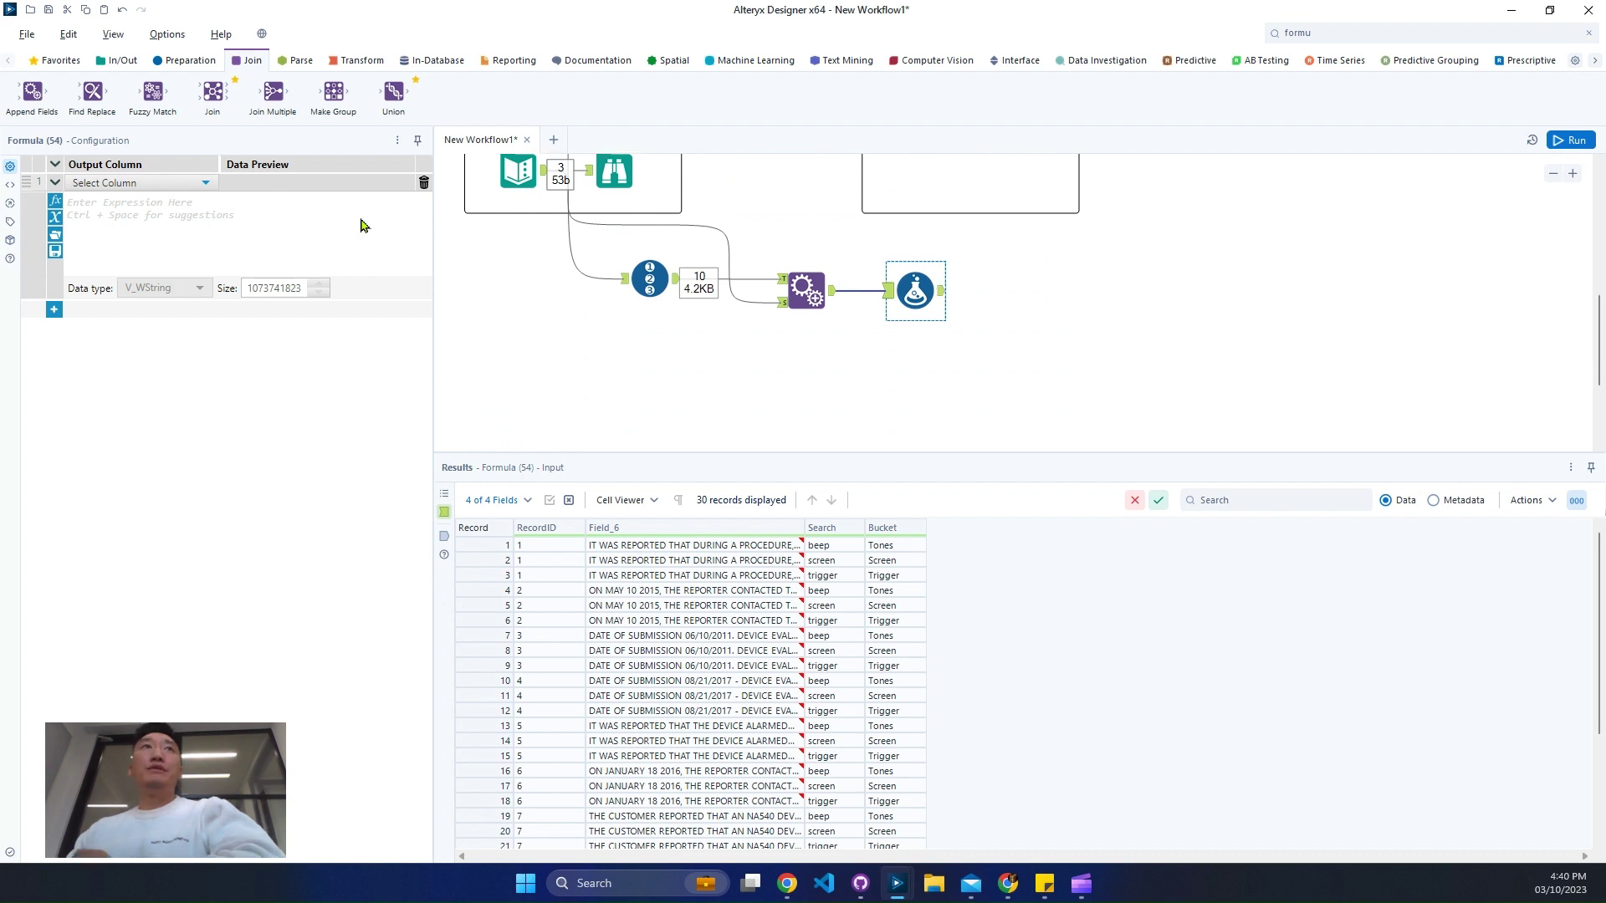
click(150, 183)
click(147, 202)
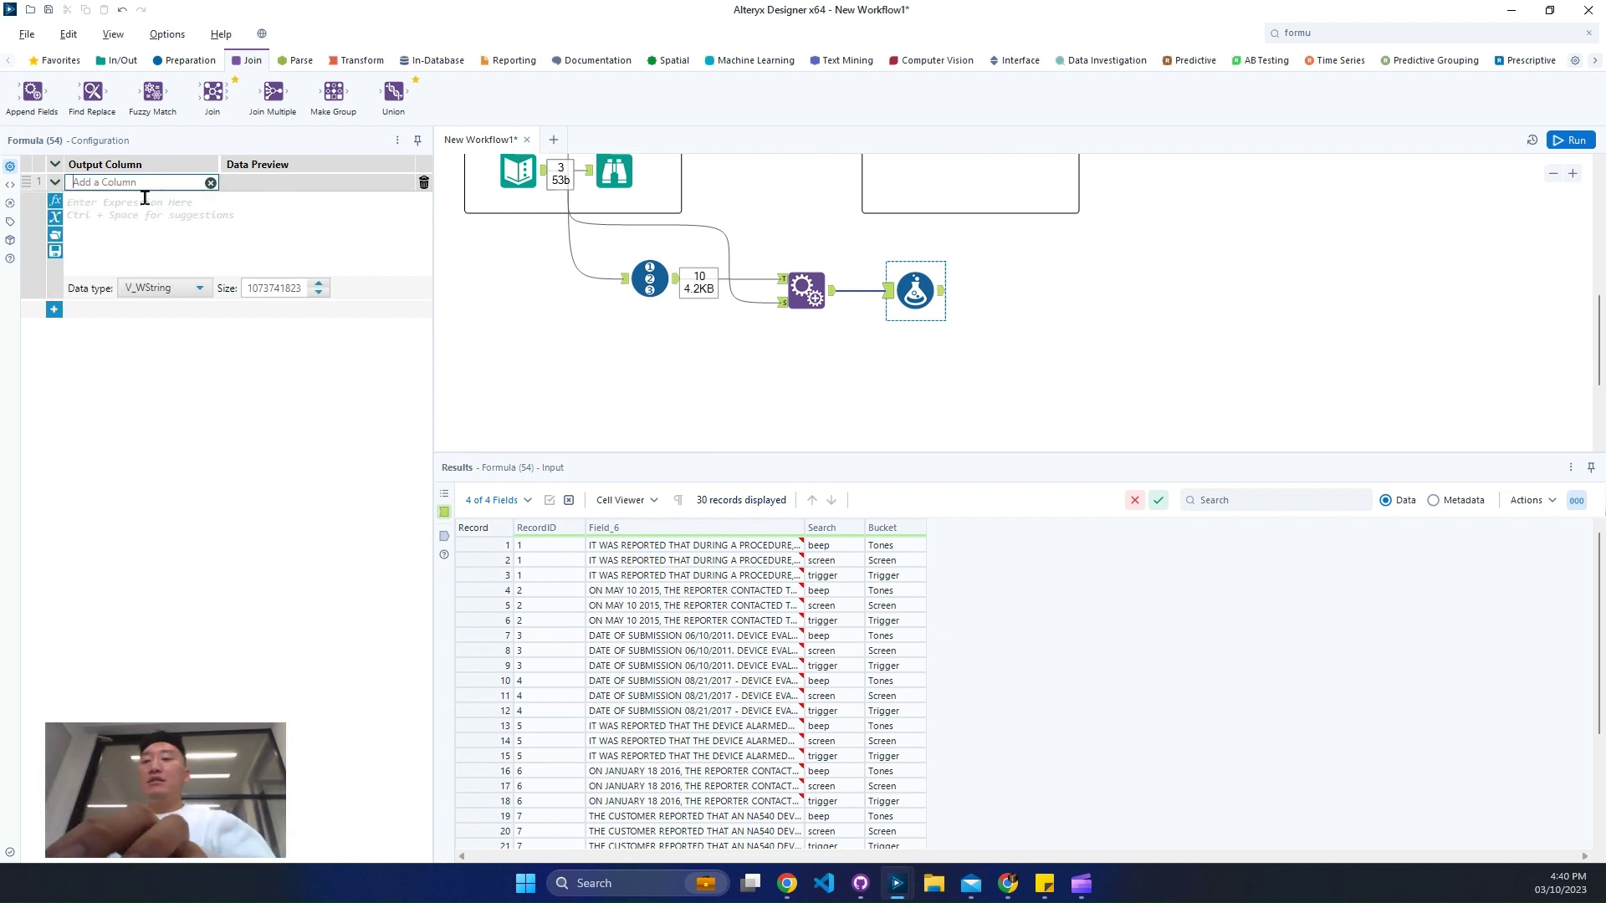
text(Cou)
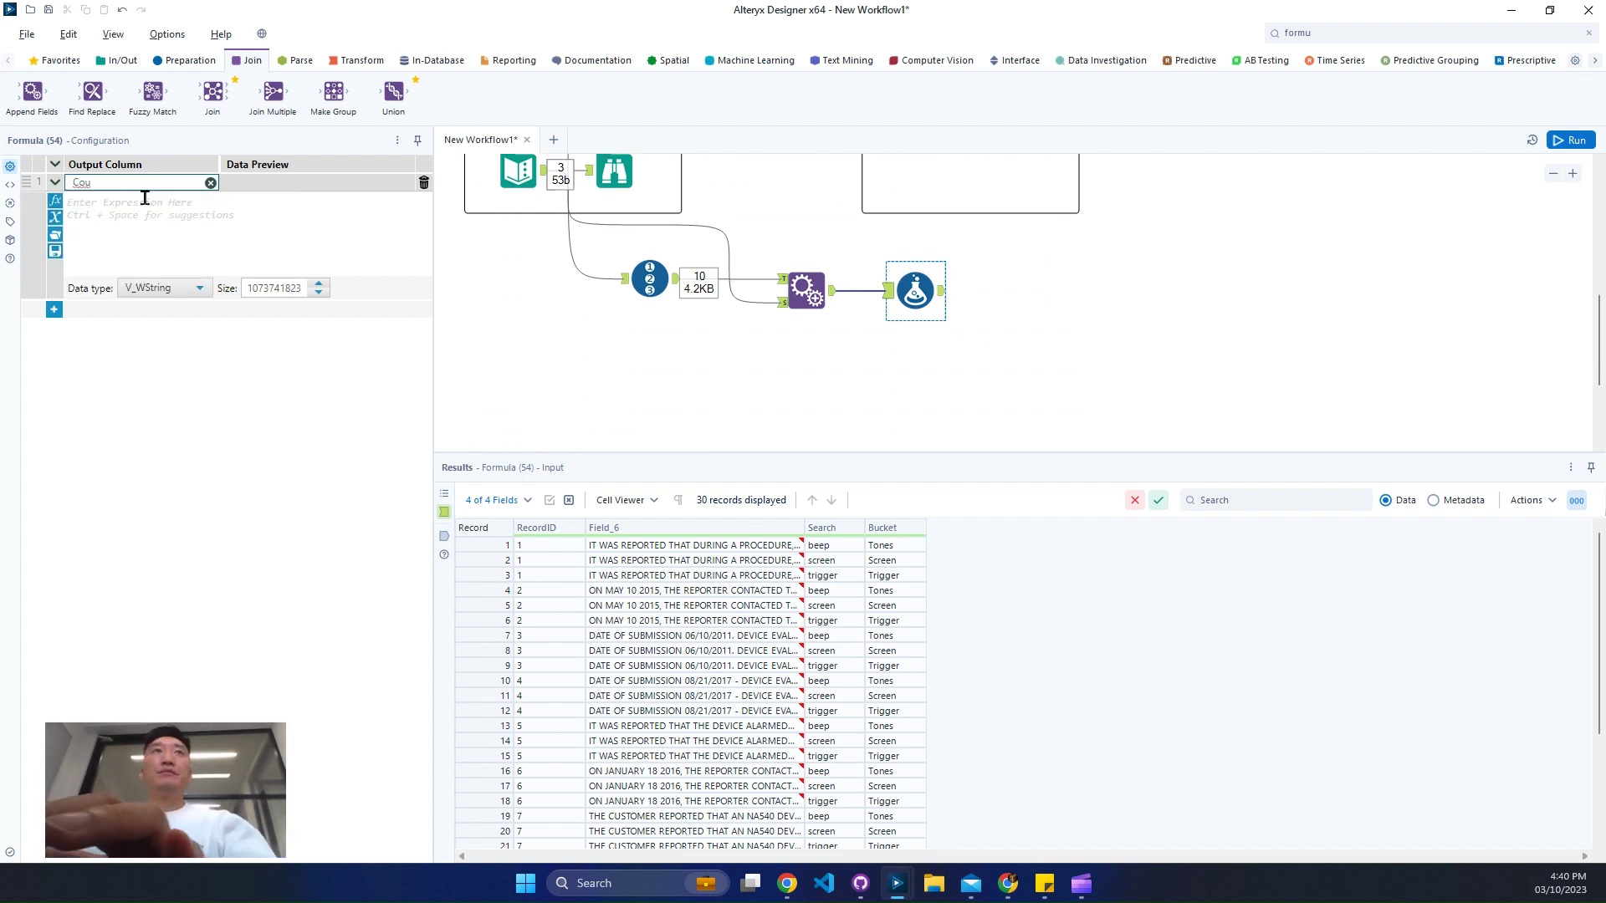
text(nt)
click(294, 246)
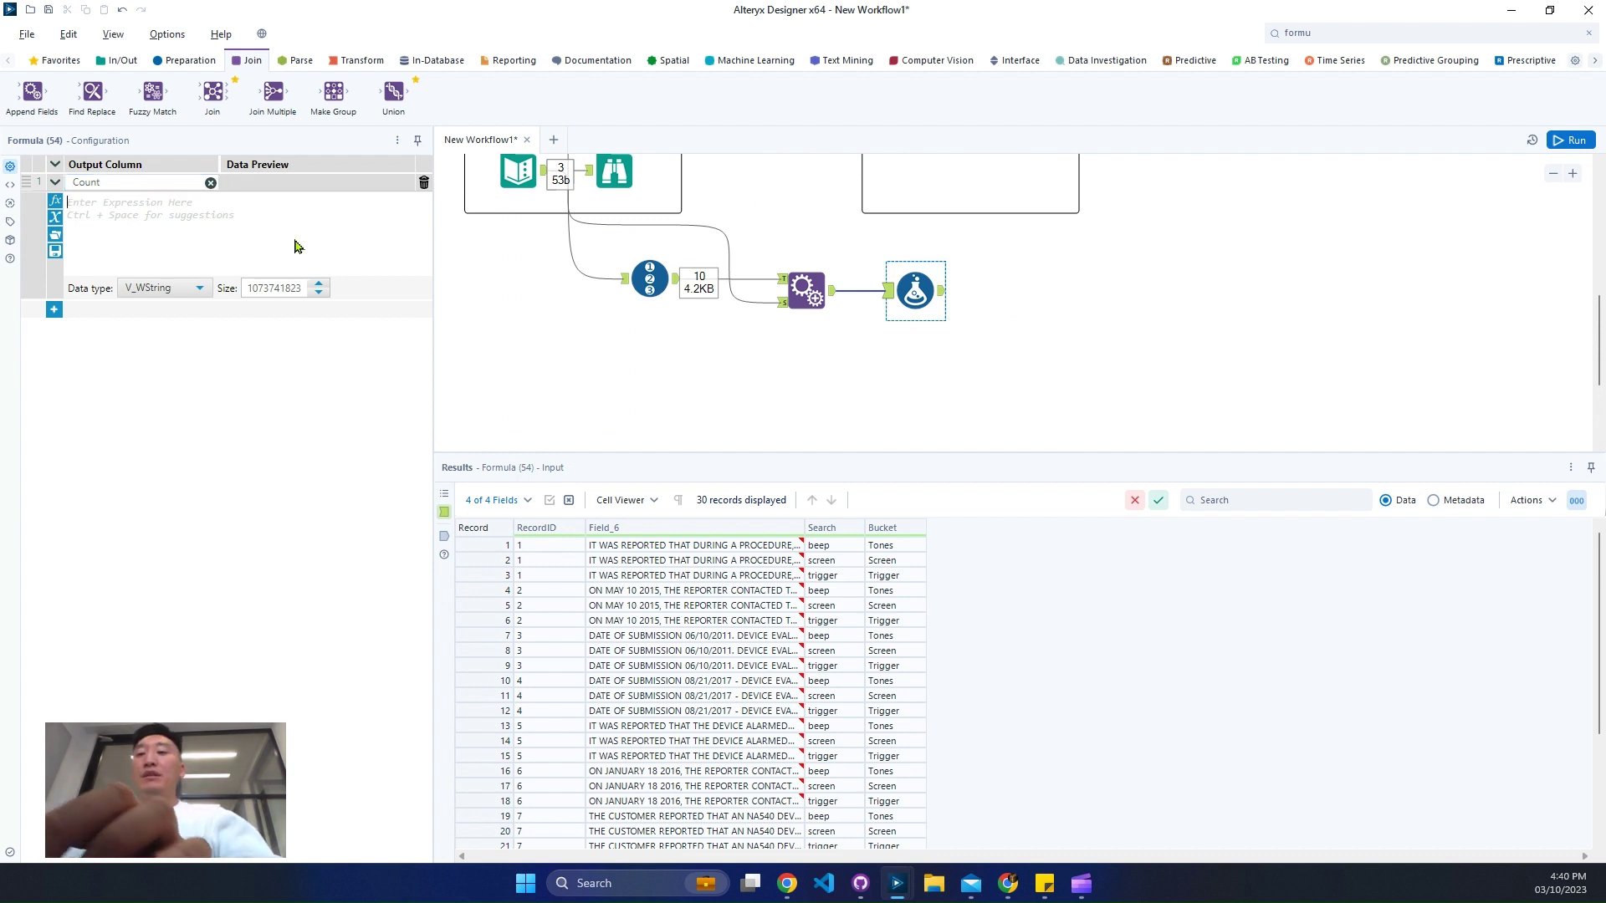
- Set the Count expression to REGEX_CountMatches([Field_6], [Search]) and run the workflow
text(rege)
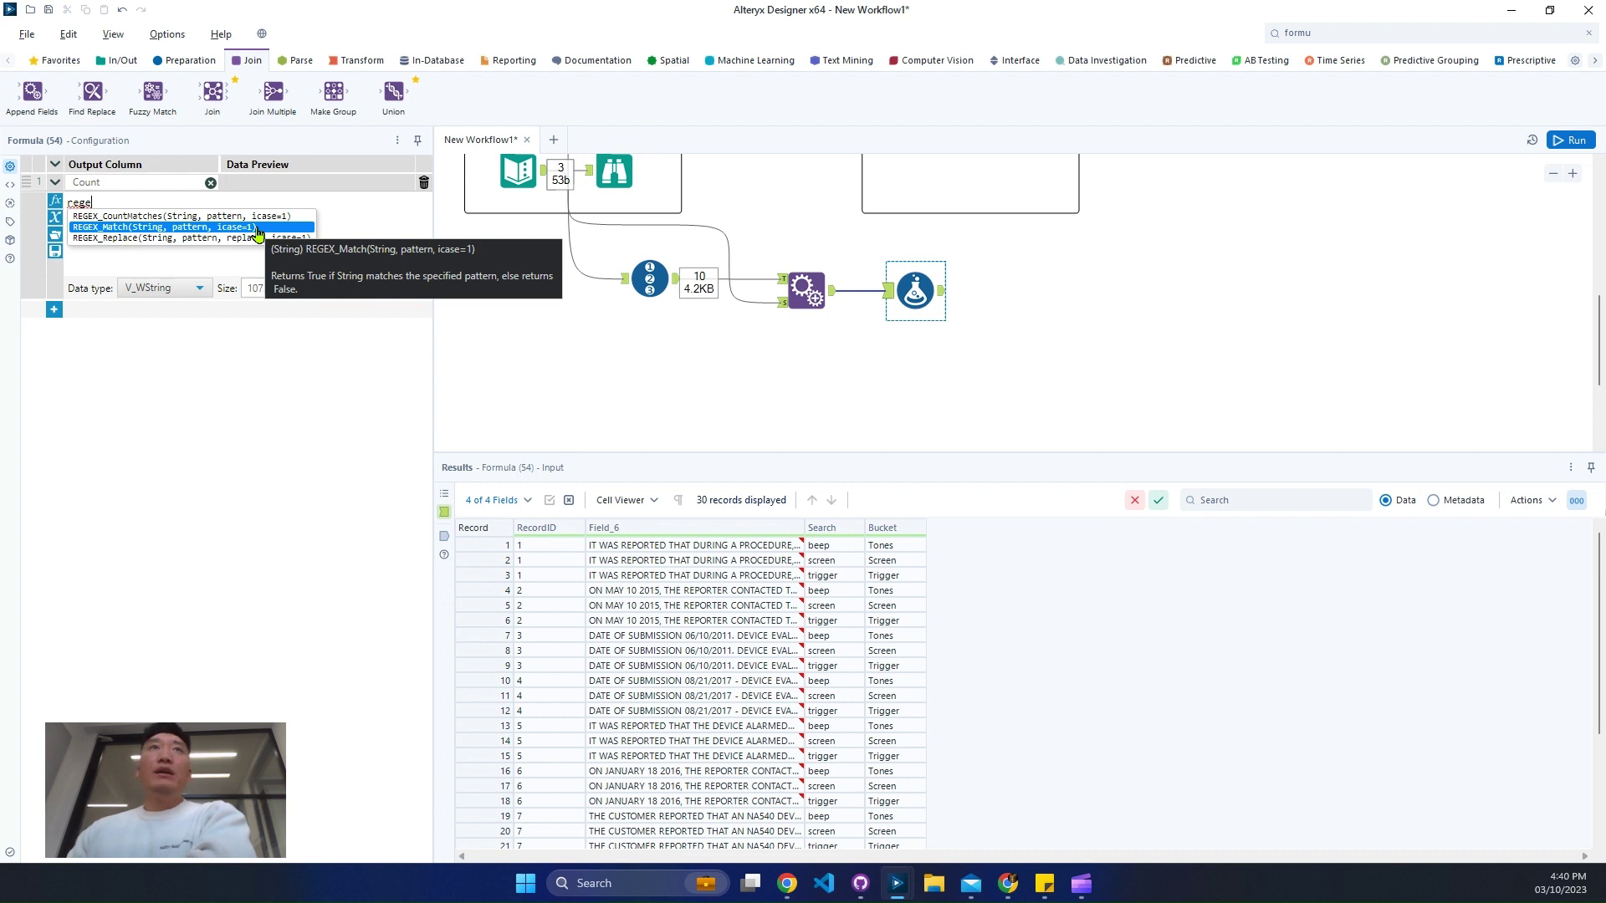
key(Up)
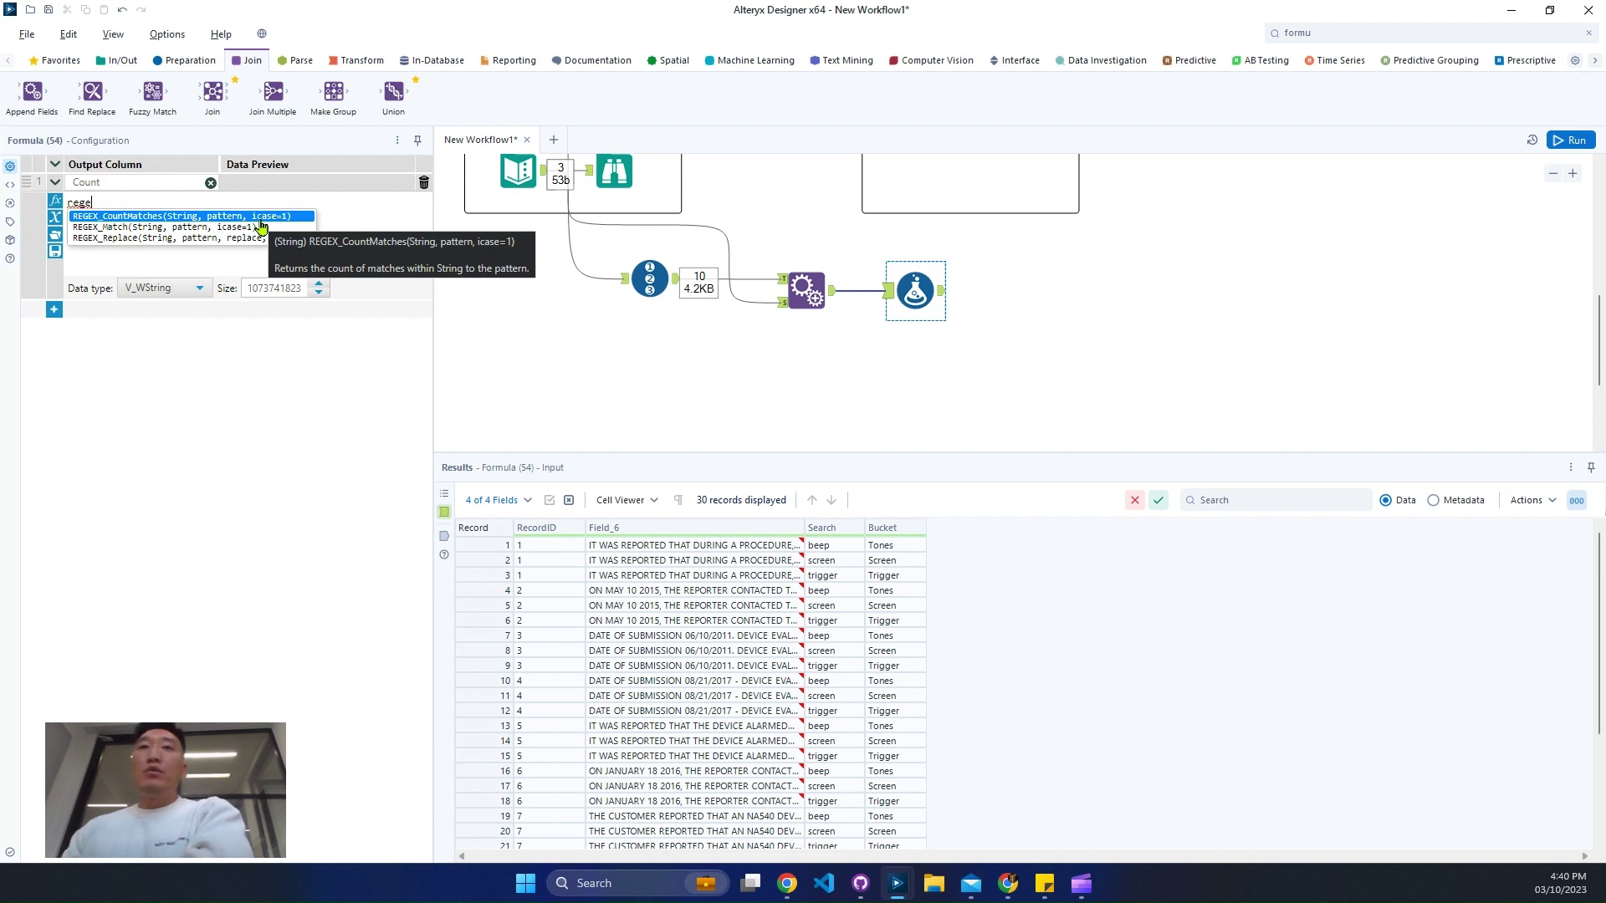
key(Return)
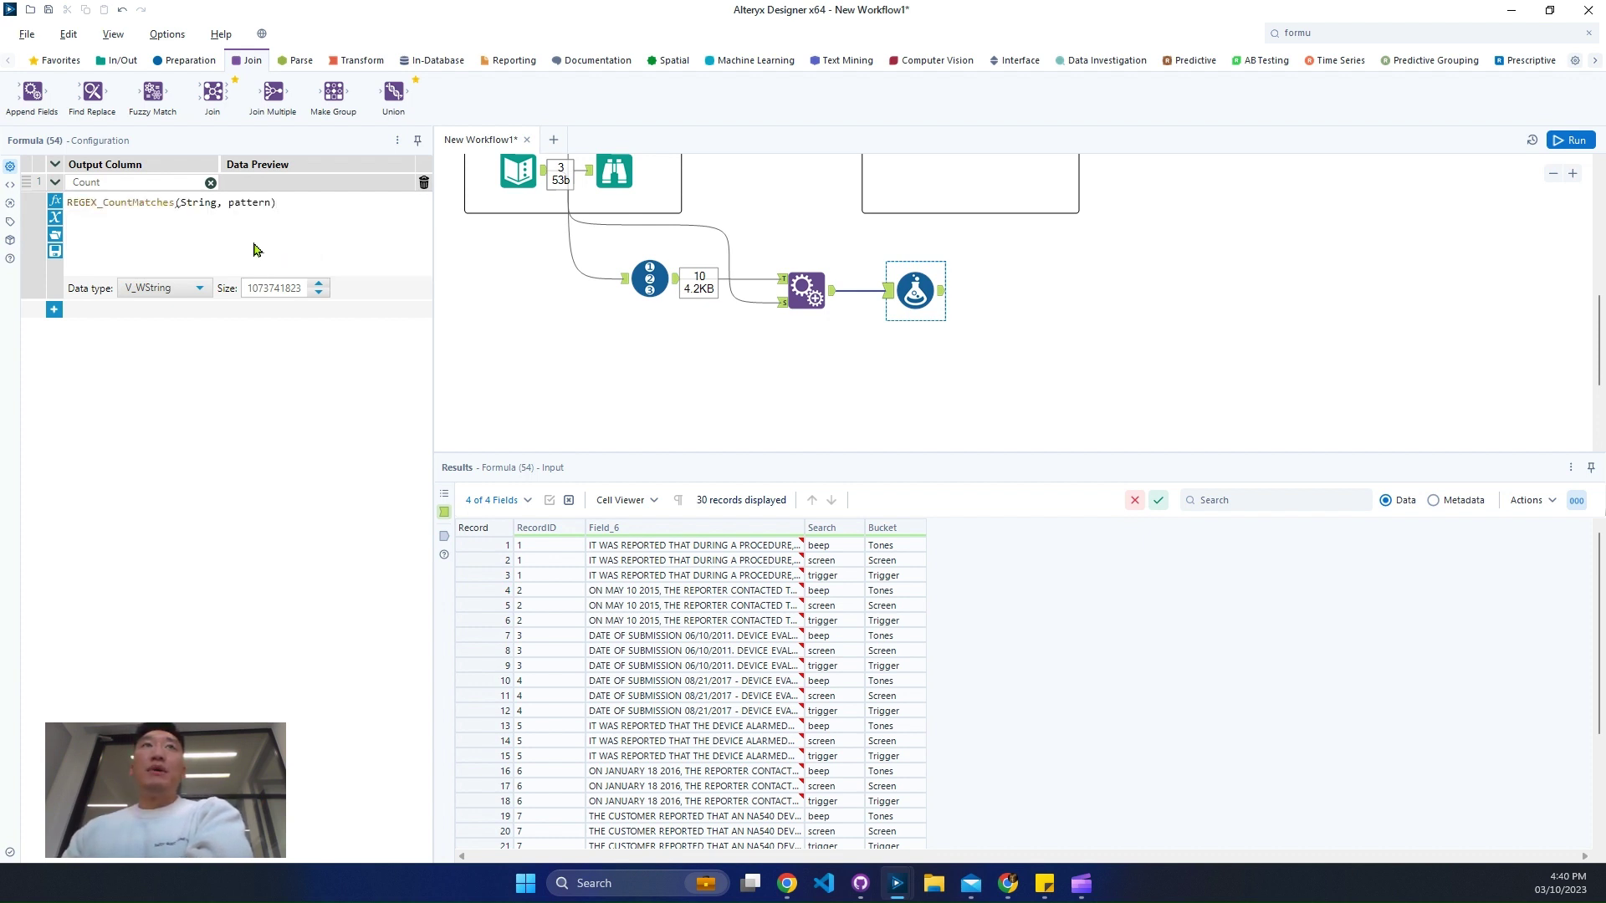
double_click(200, 203)
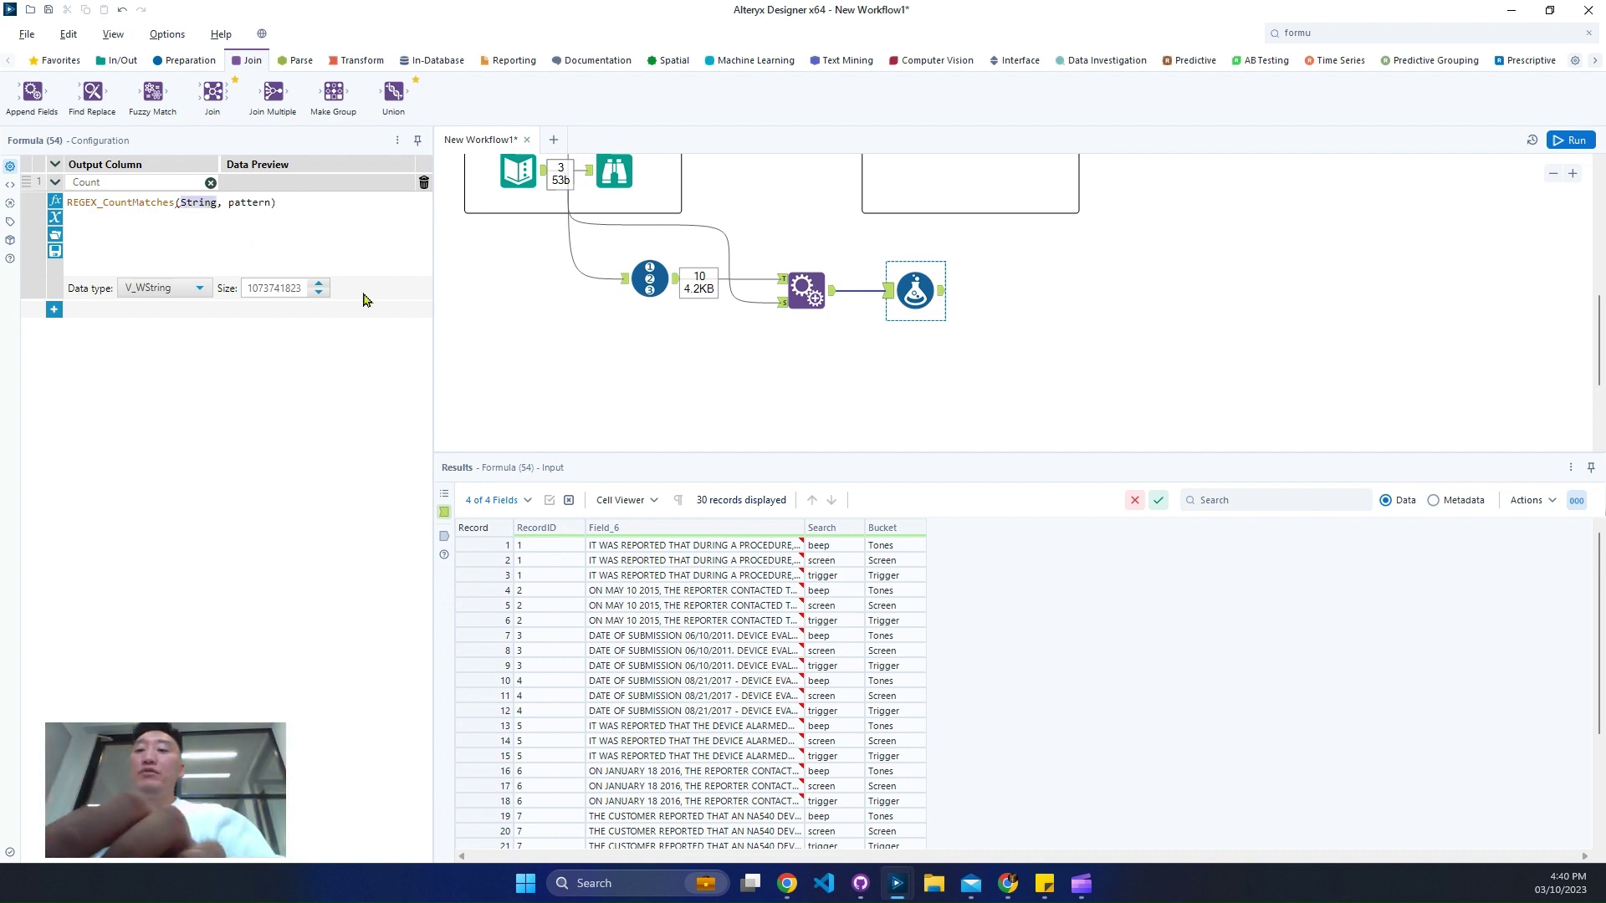
text([)
key(Return)
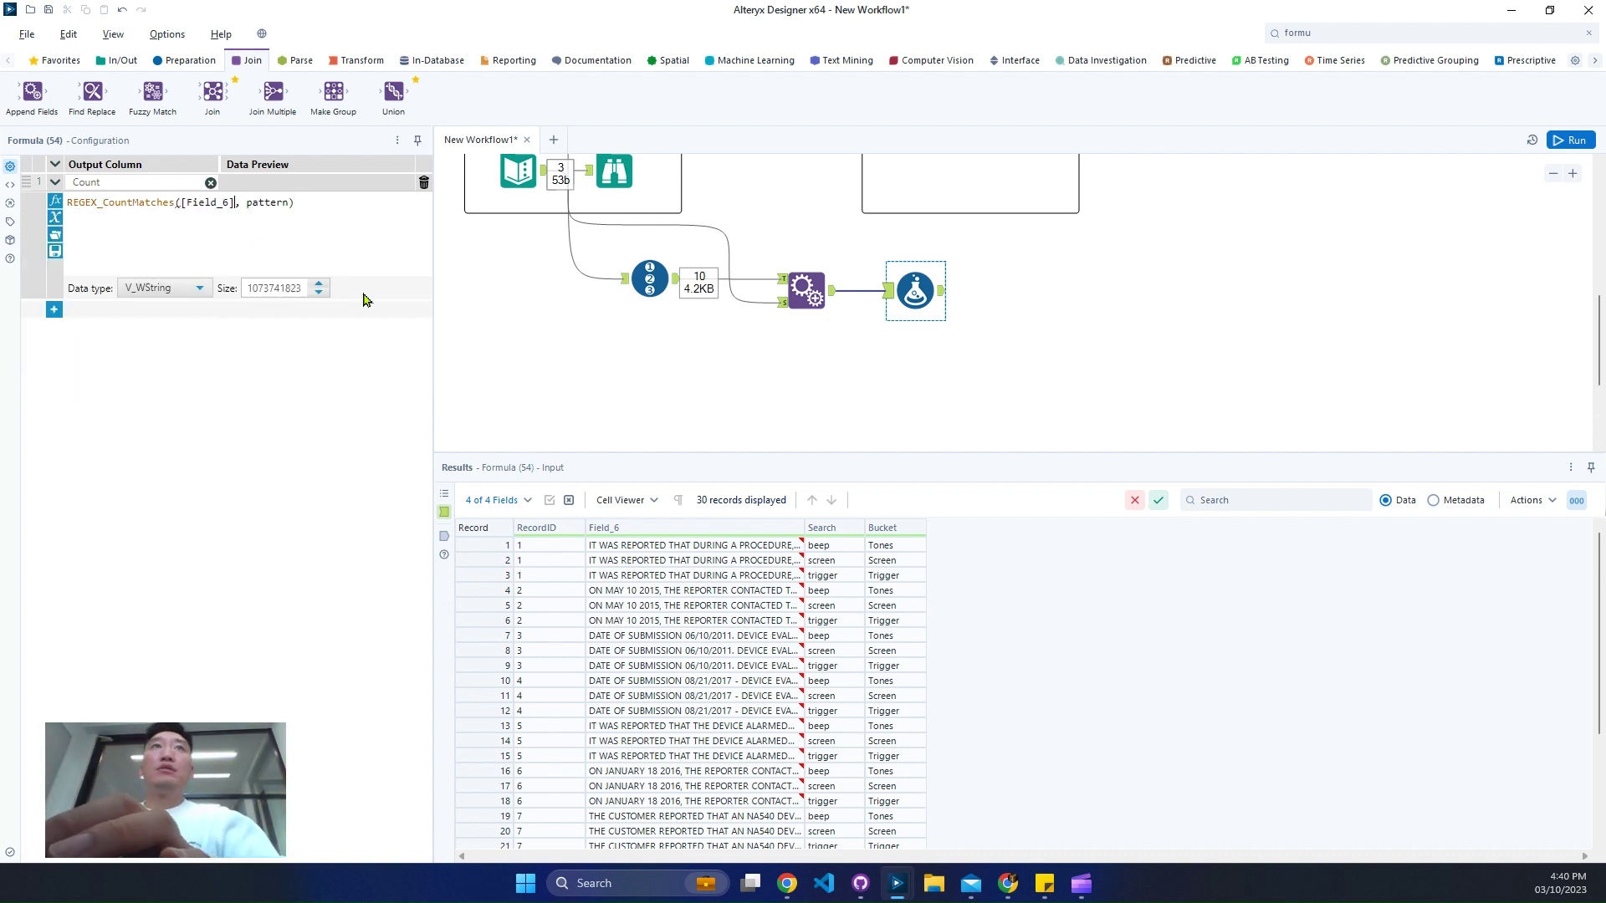
double_click(266, 202)
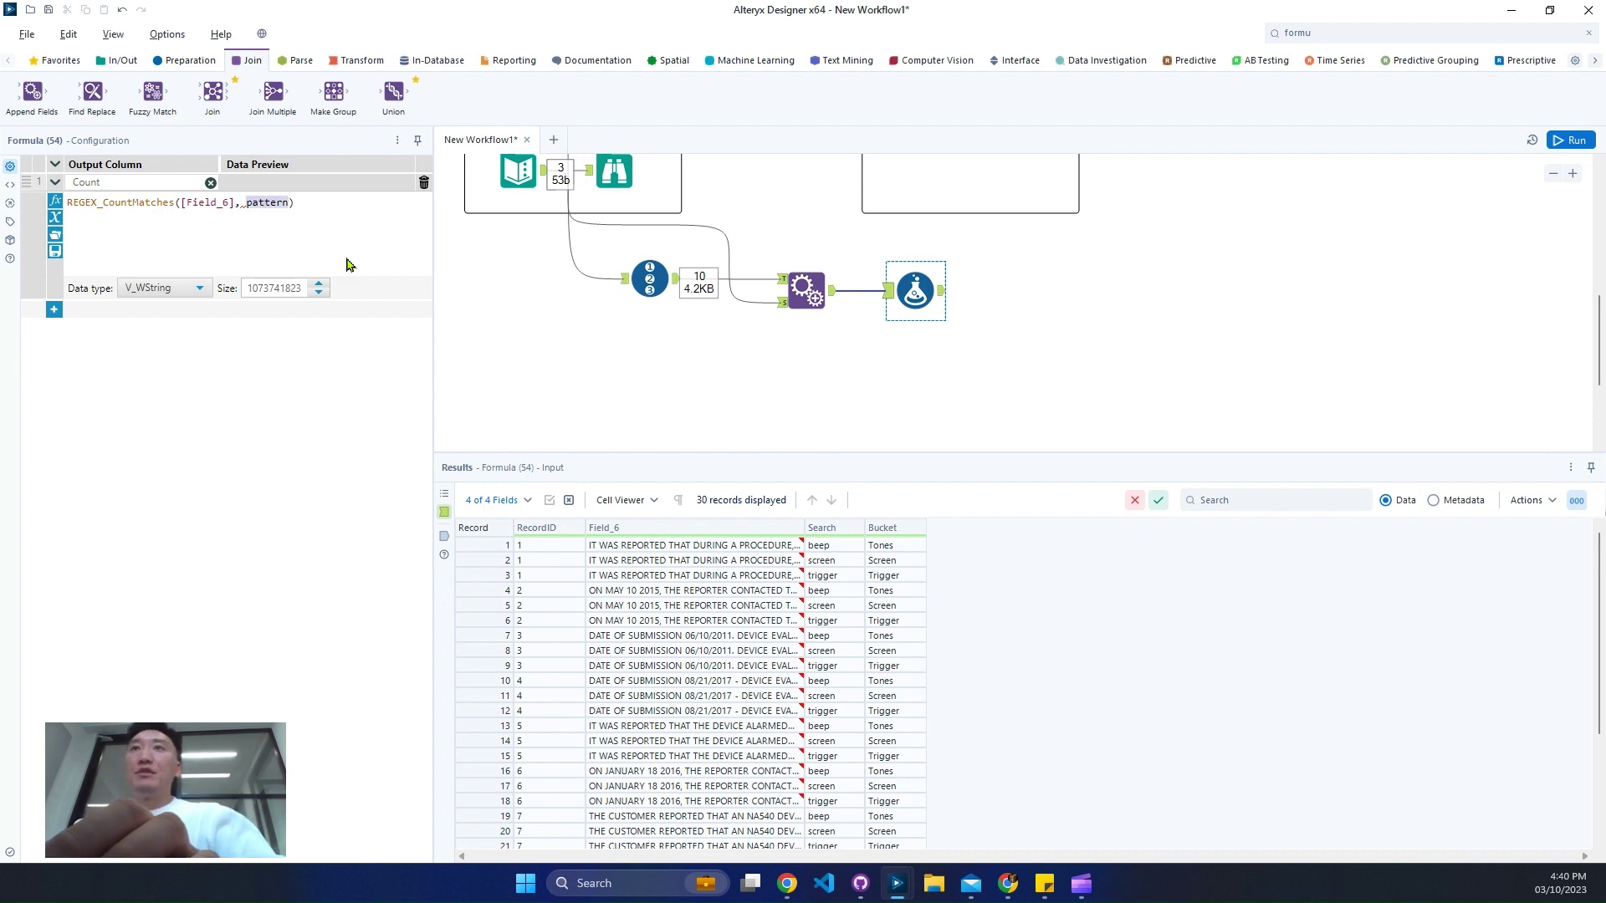
text(sa)
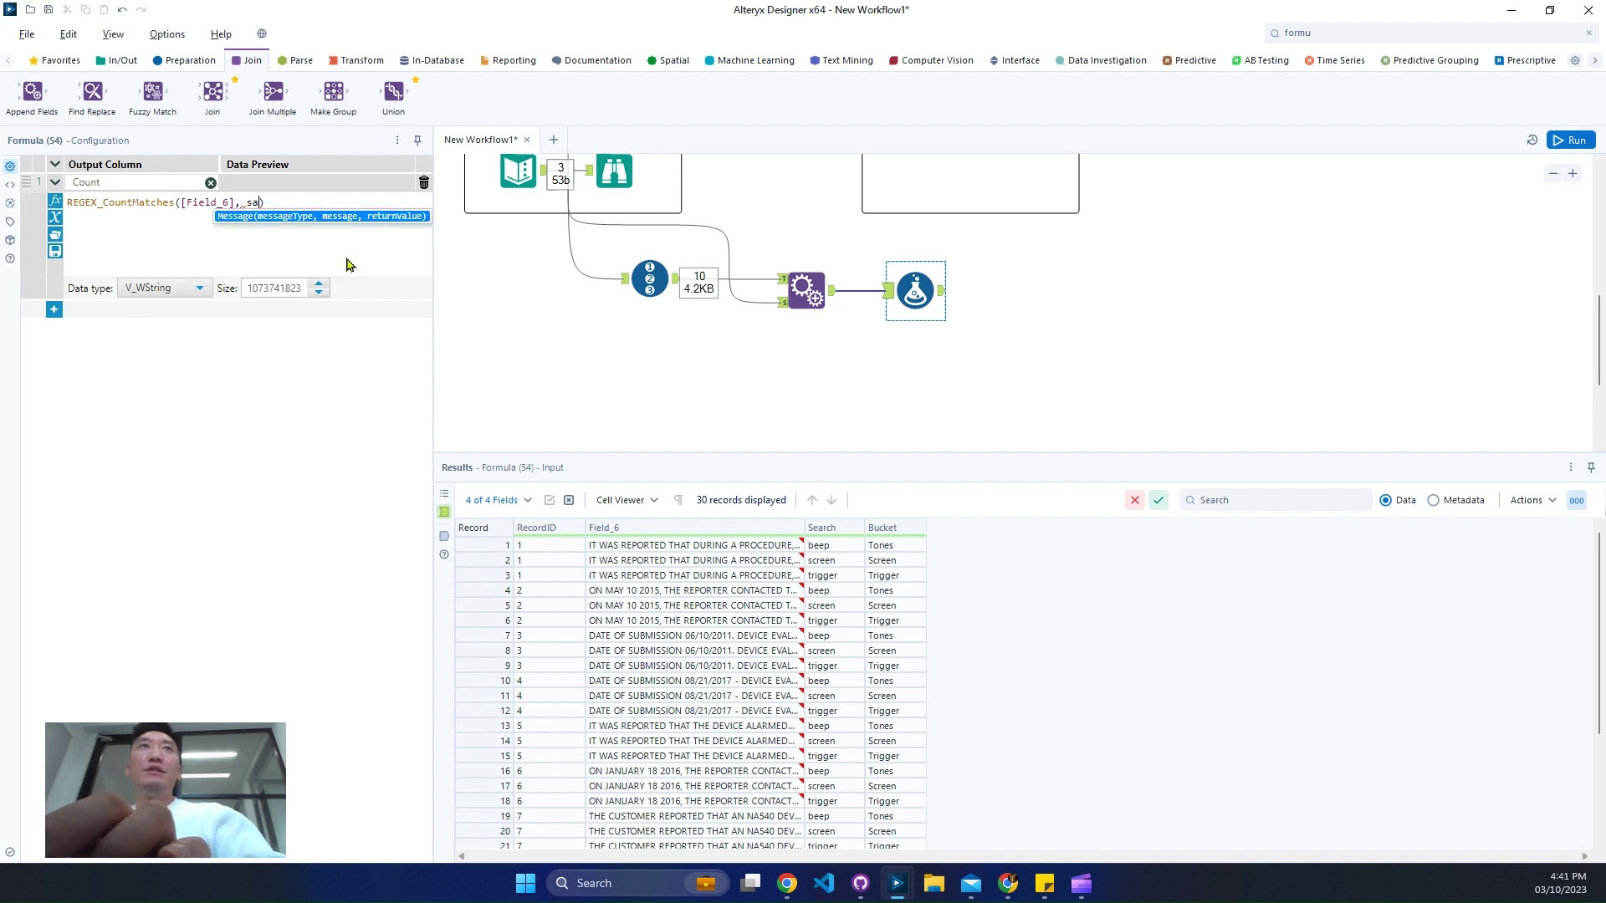
key(BackSpace)
text(e)
key(Return)
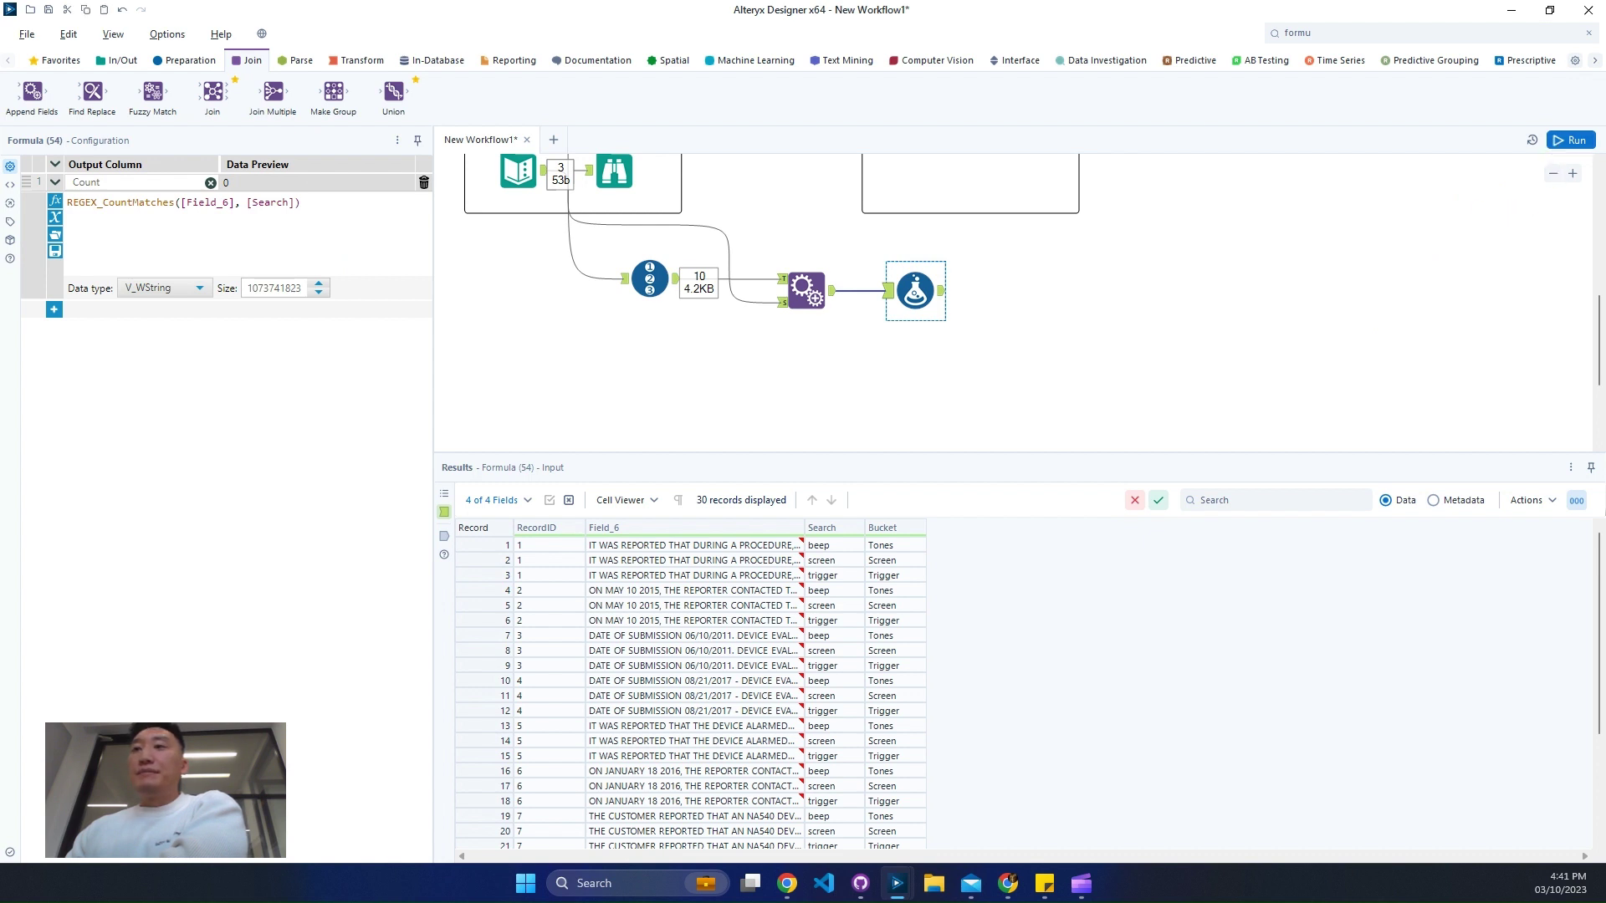
key(ctrl+r)
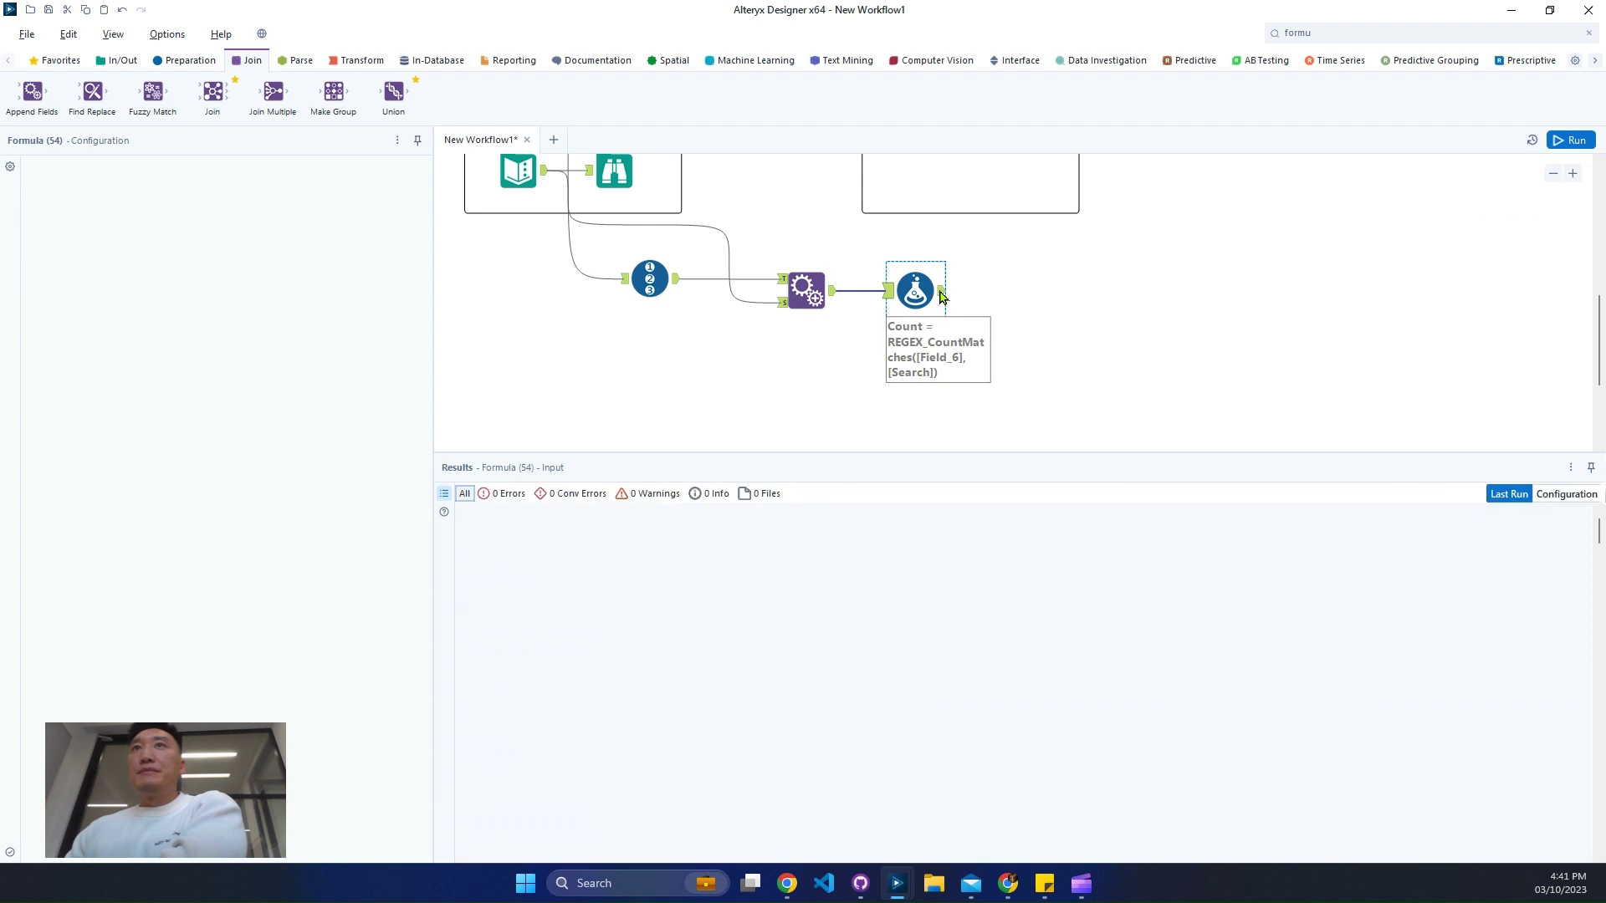
- Run the workflow and examine the Formula output's Count values for the complaints with RecordID 1, 2 and 4
key(ctrl+r)
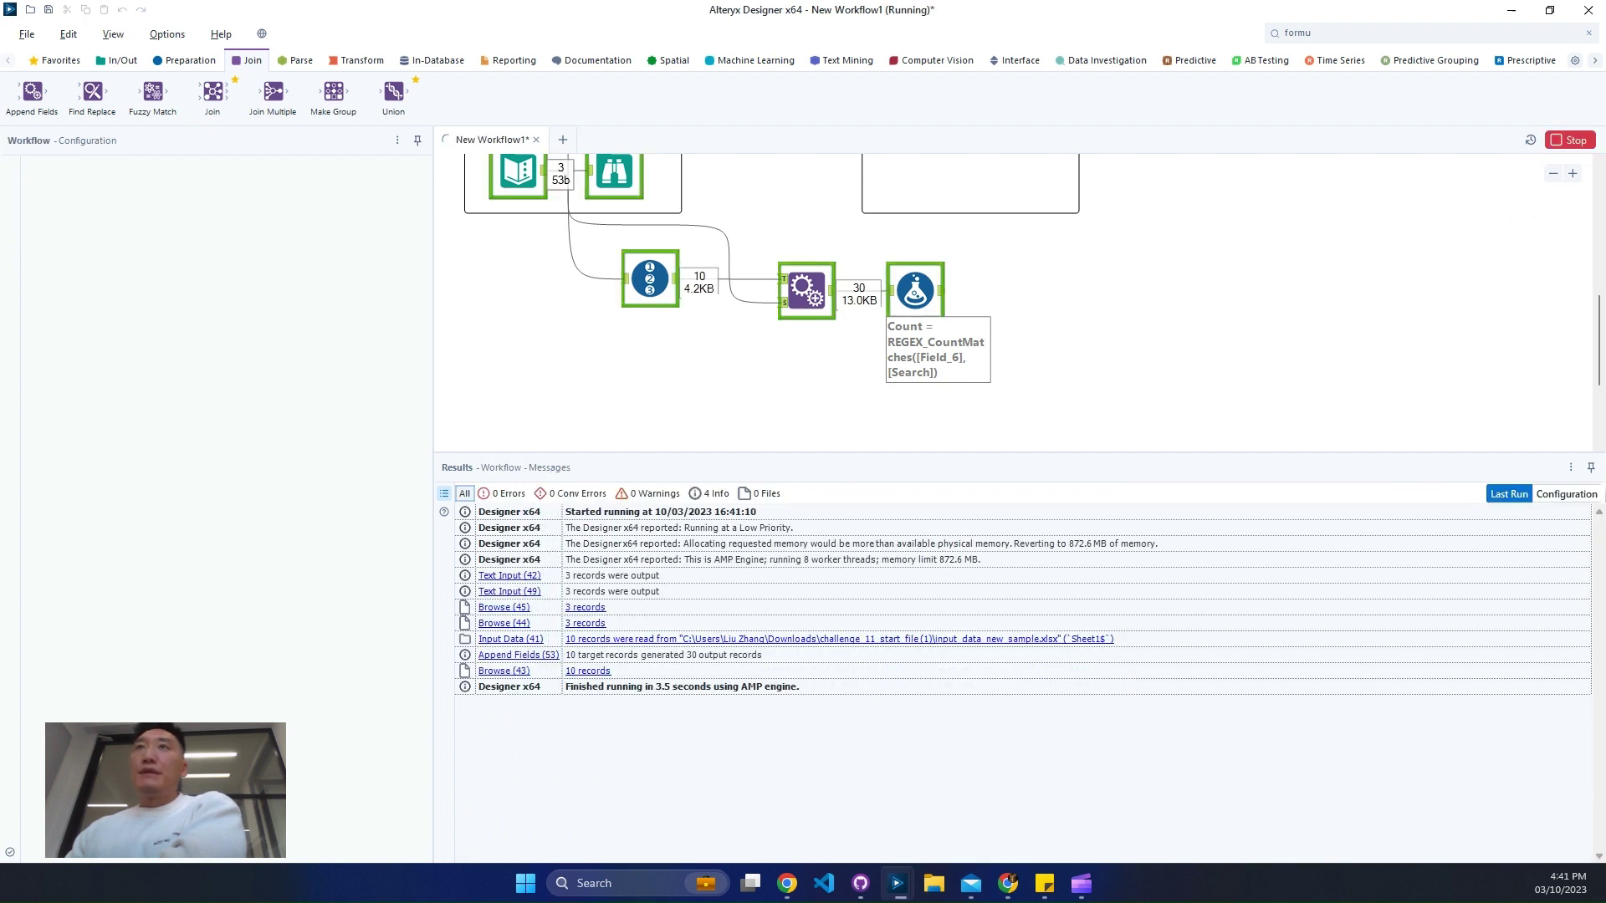
click(941, 293)
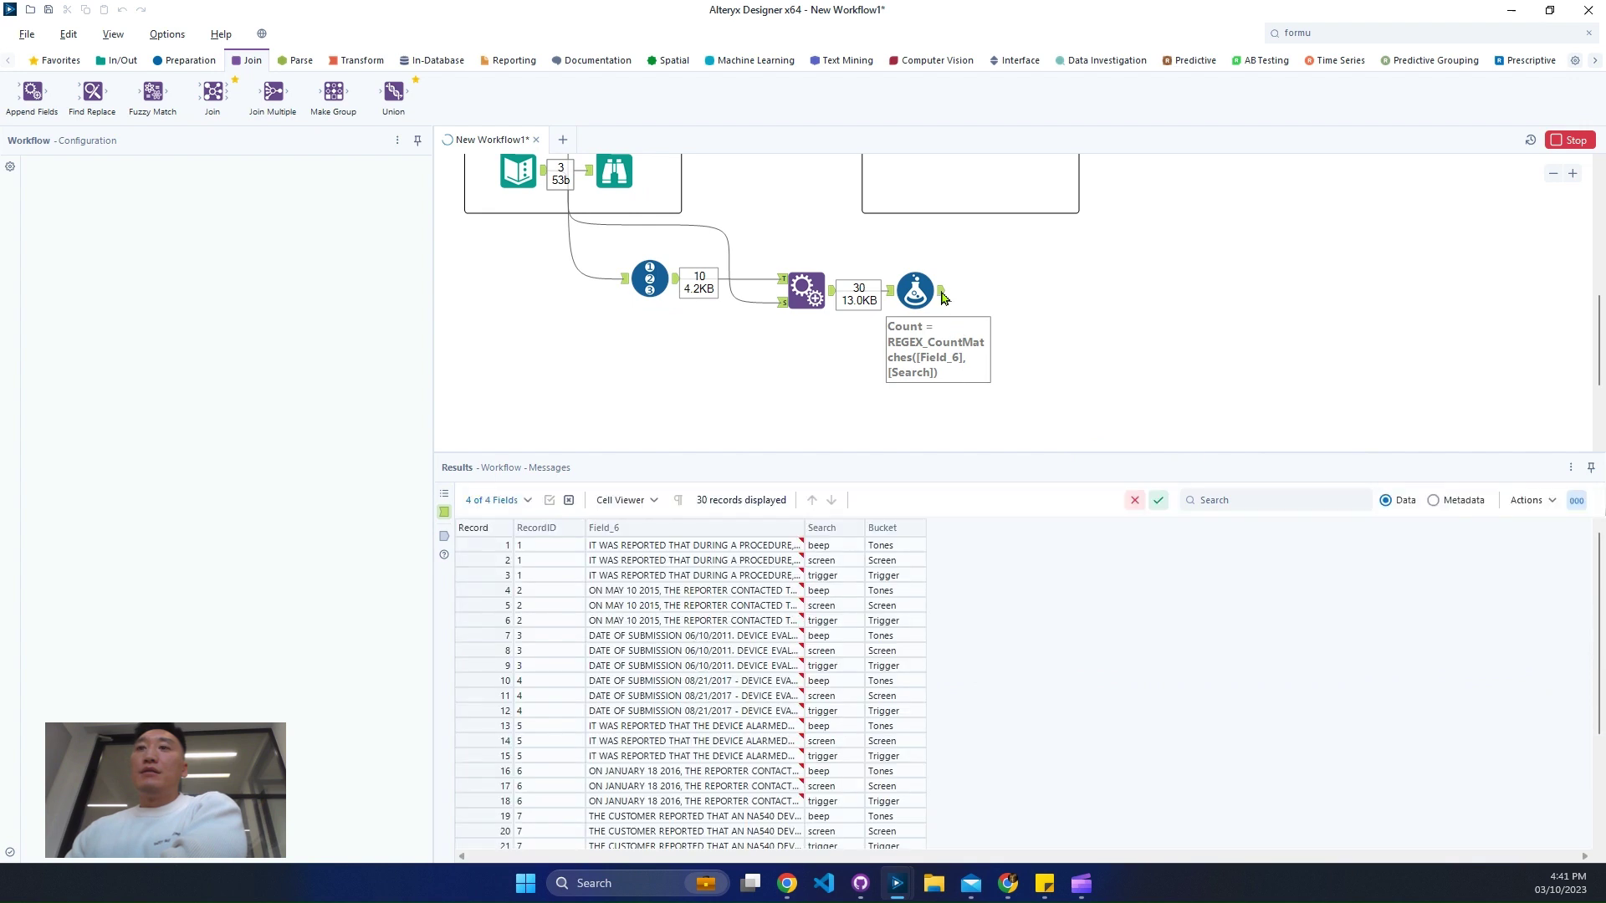
click(942, 295)
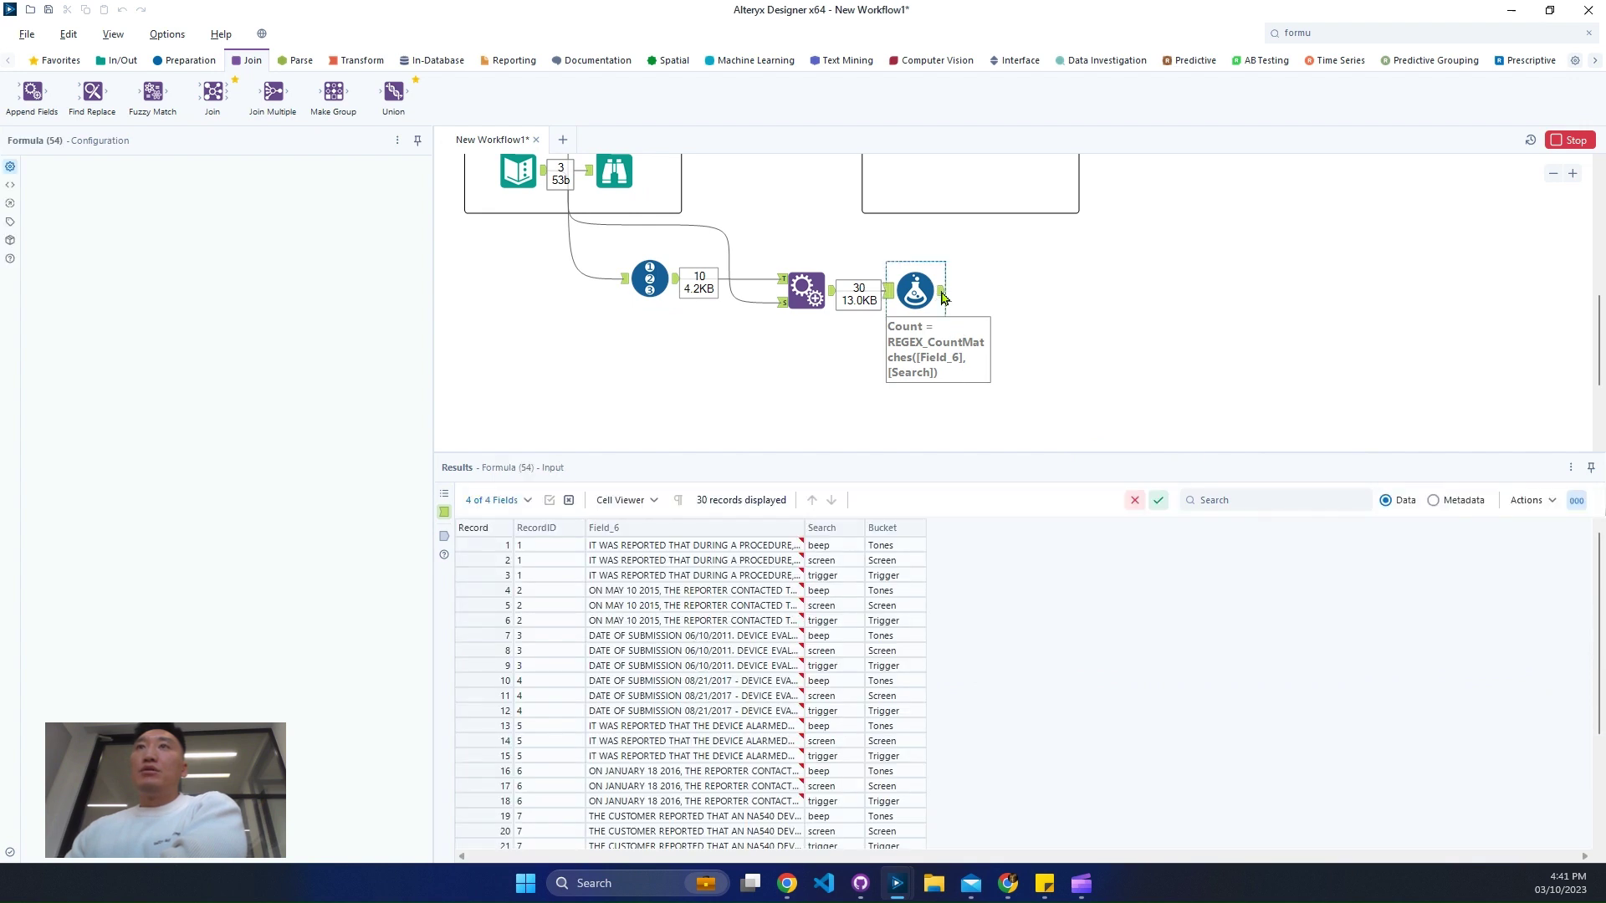
click(943, 294)
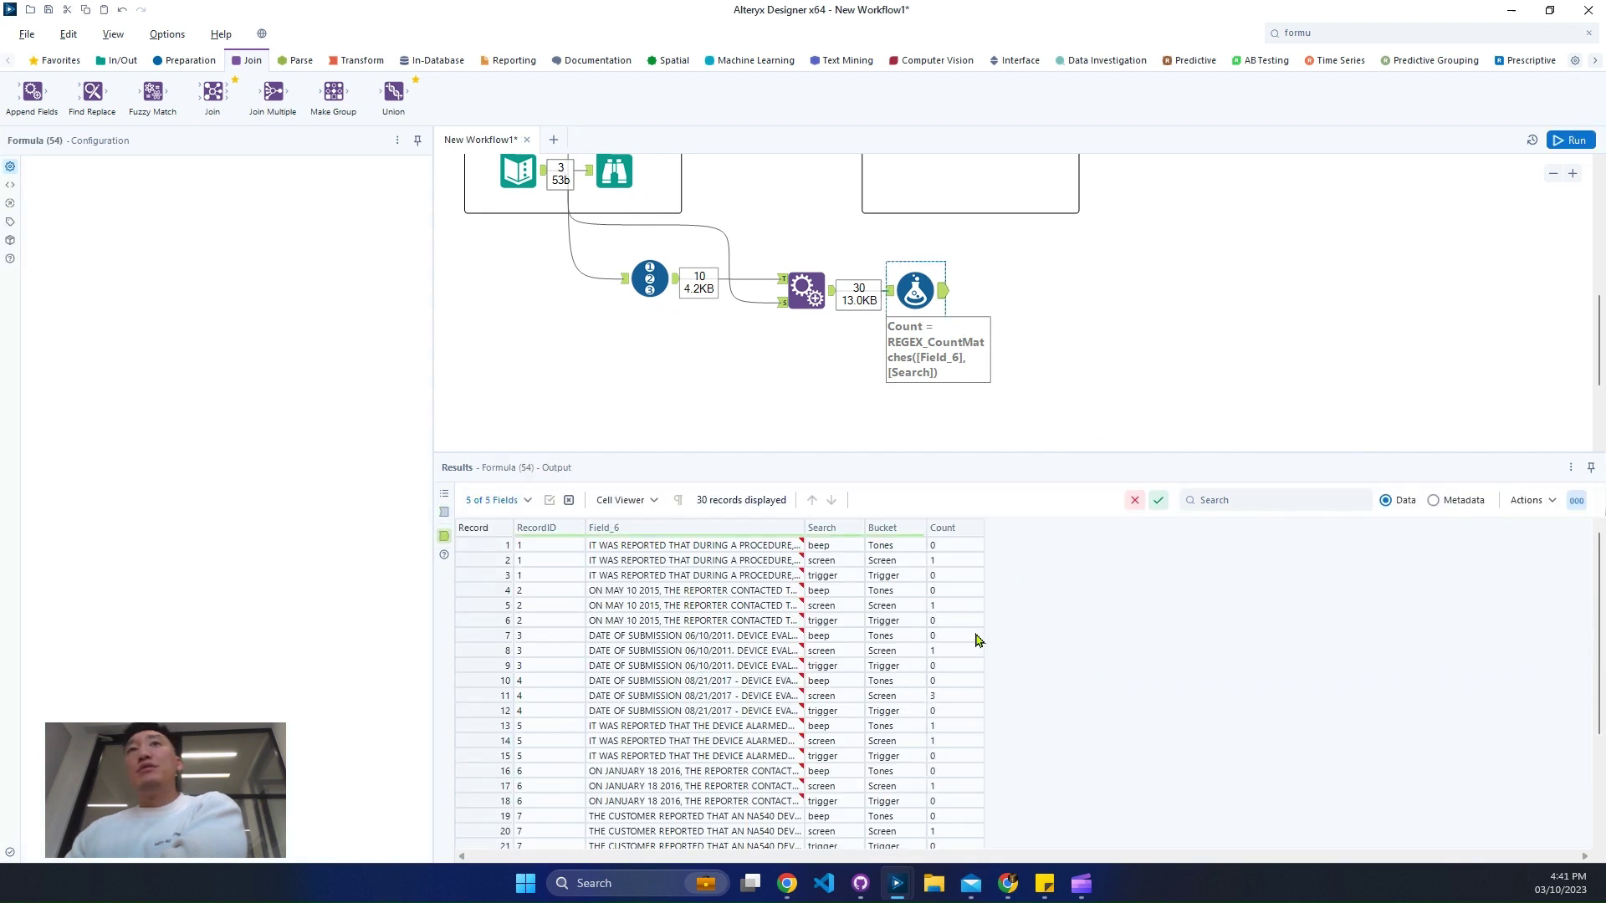
drag(493, 545, 498, 574)
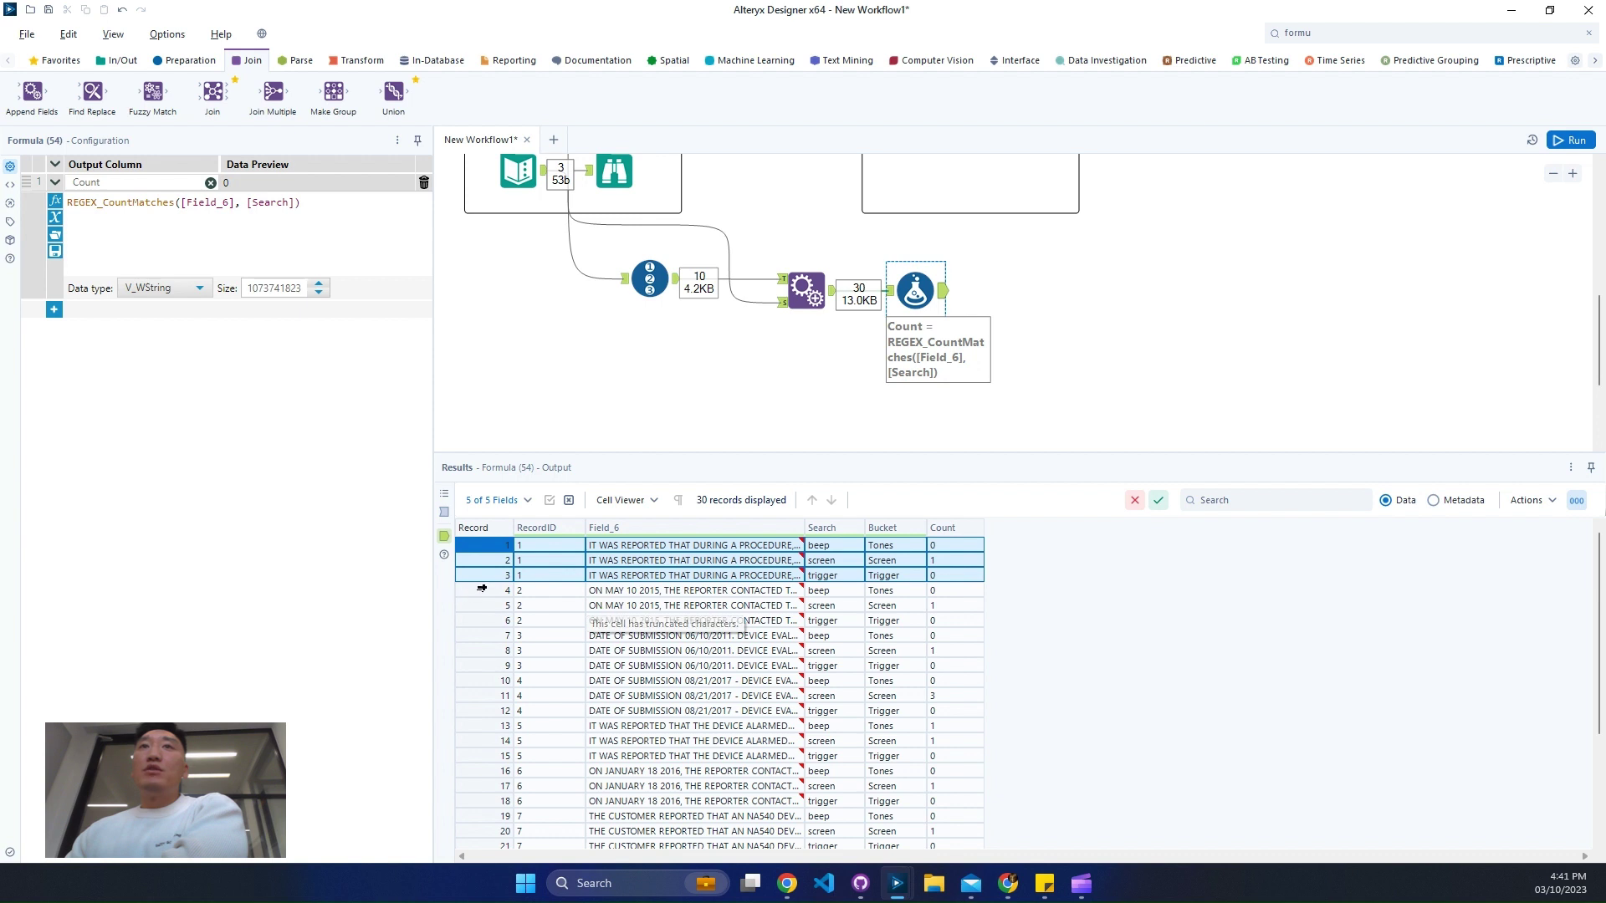
drag(483, 590, 493, 623)
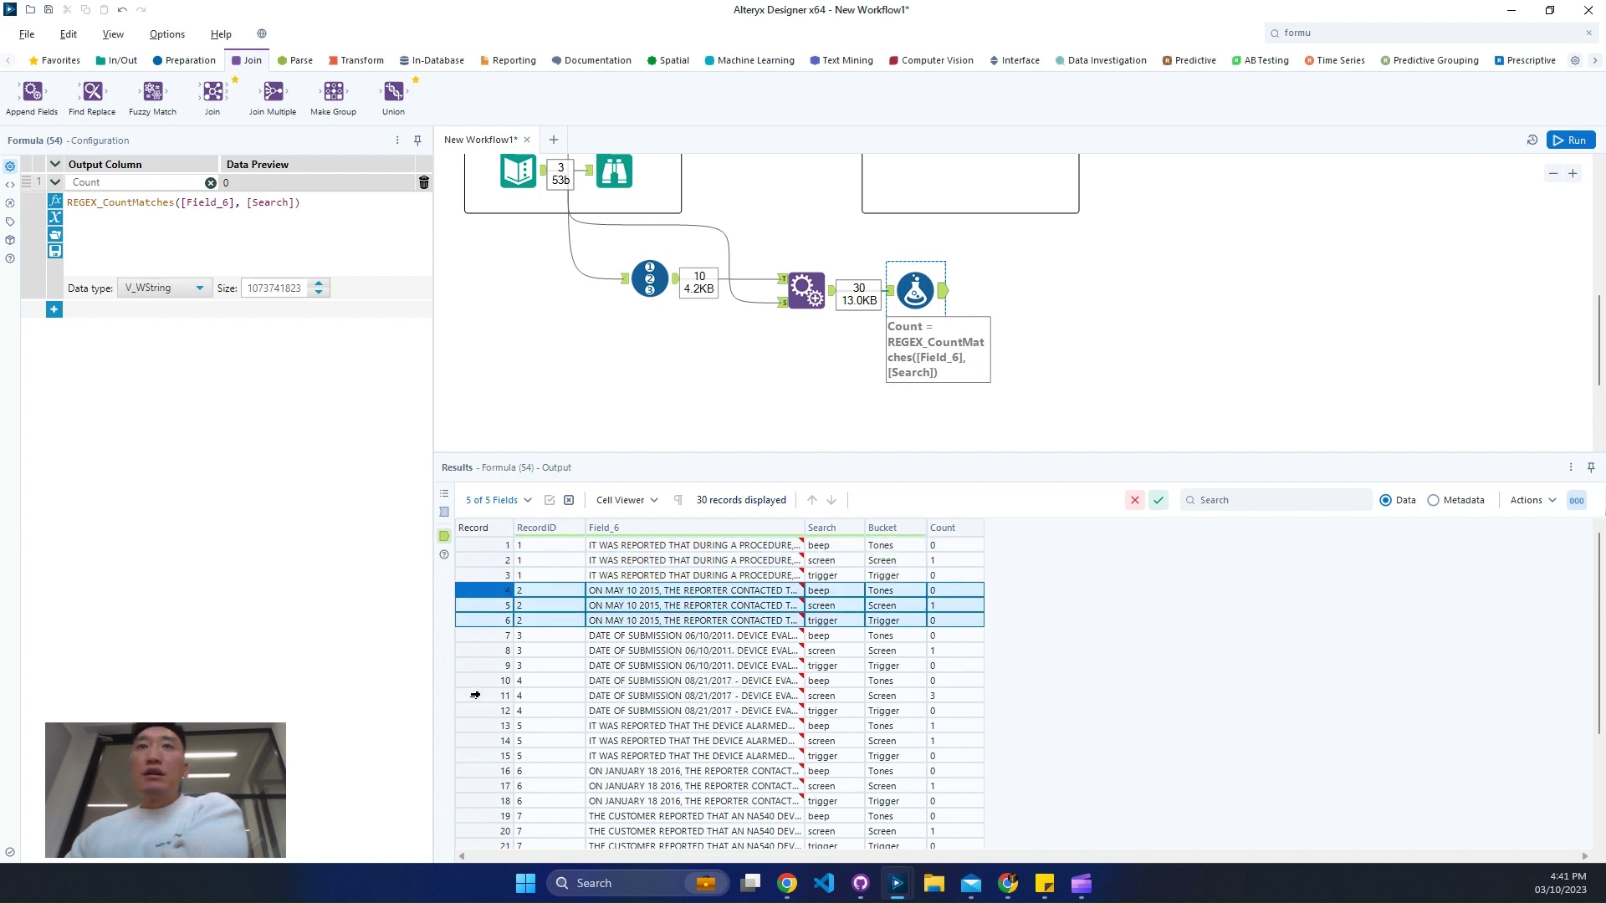
drag(485, 682, 484, 711)
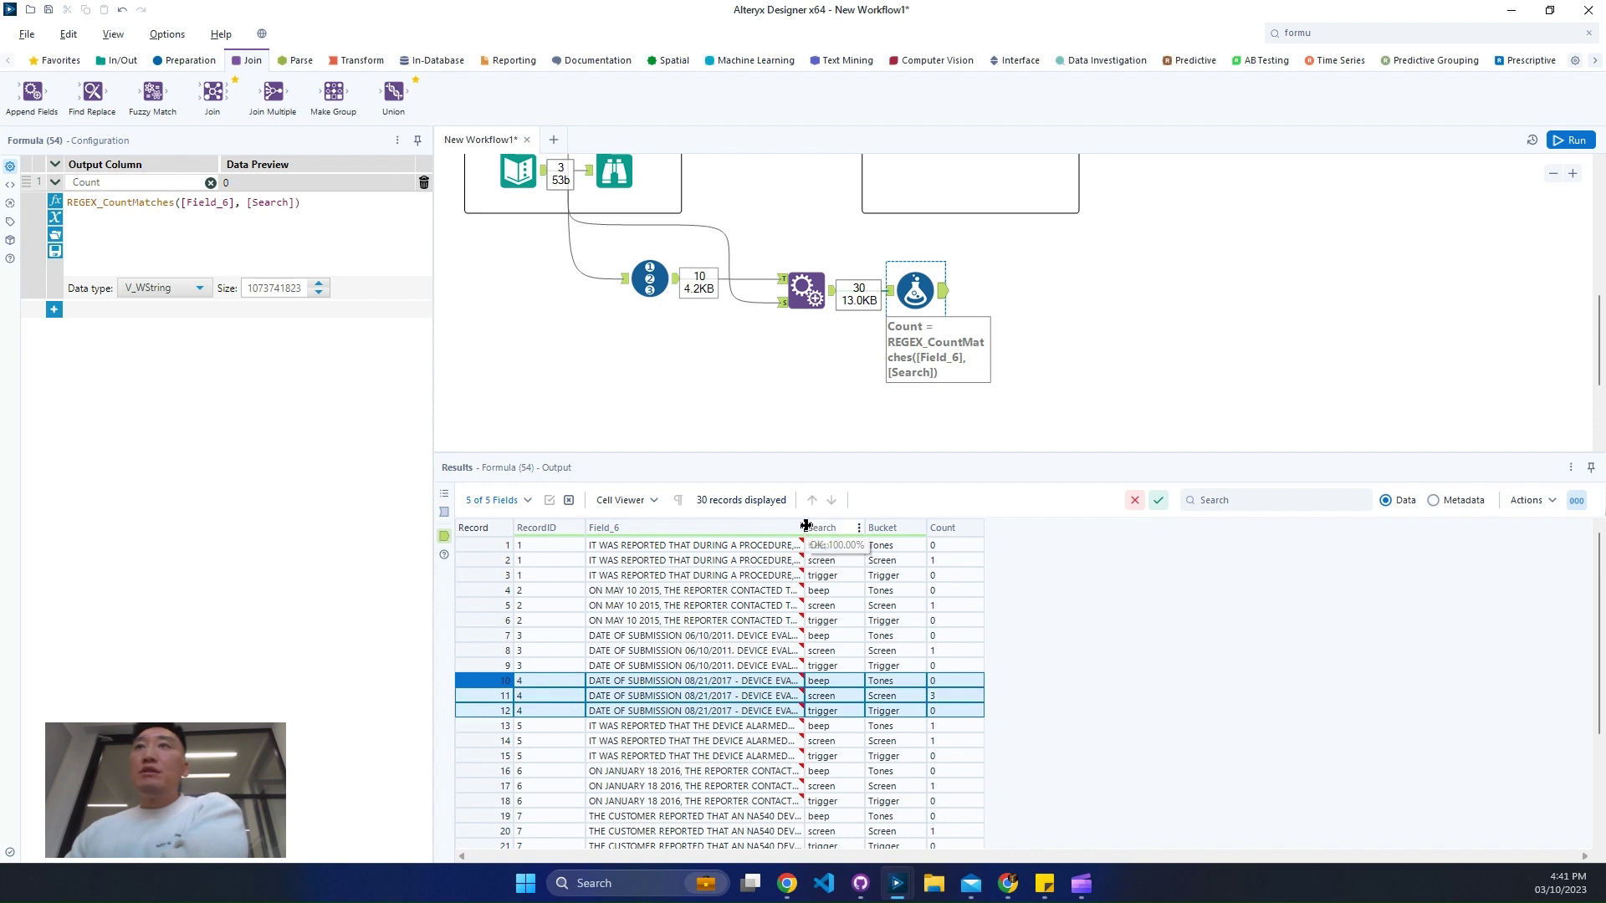
- Widen the Field_6 column and read the full complaint text of record 11 in the cell viewer
drag(864, 528, 1281, 565)
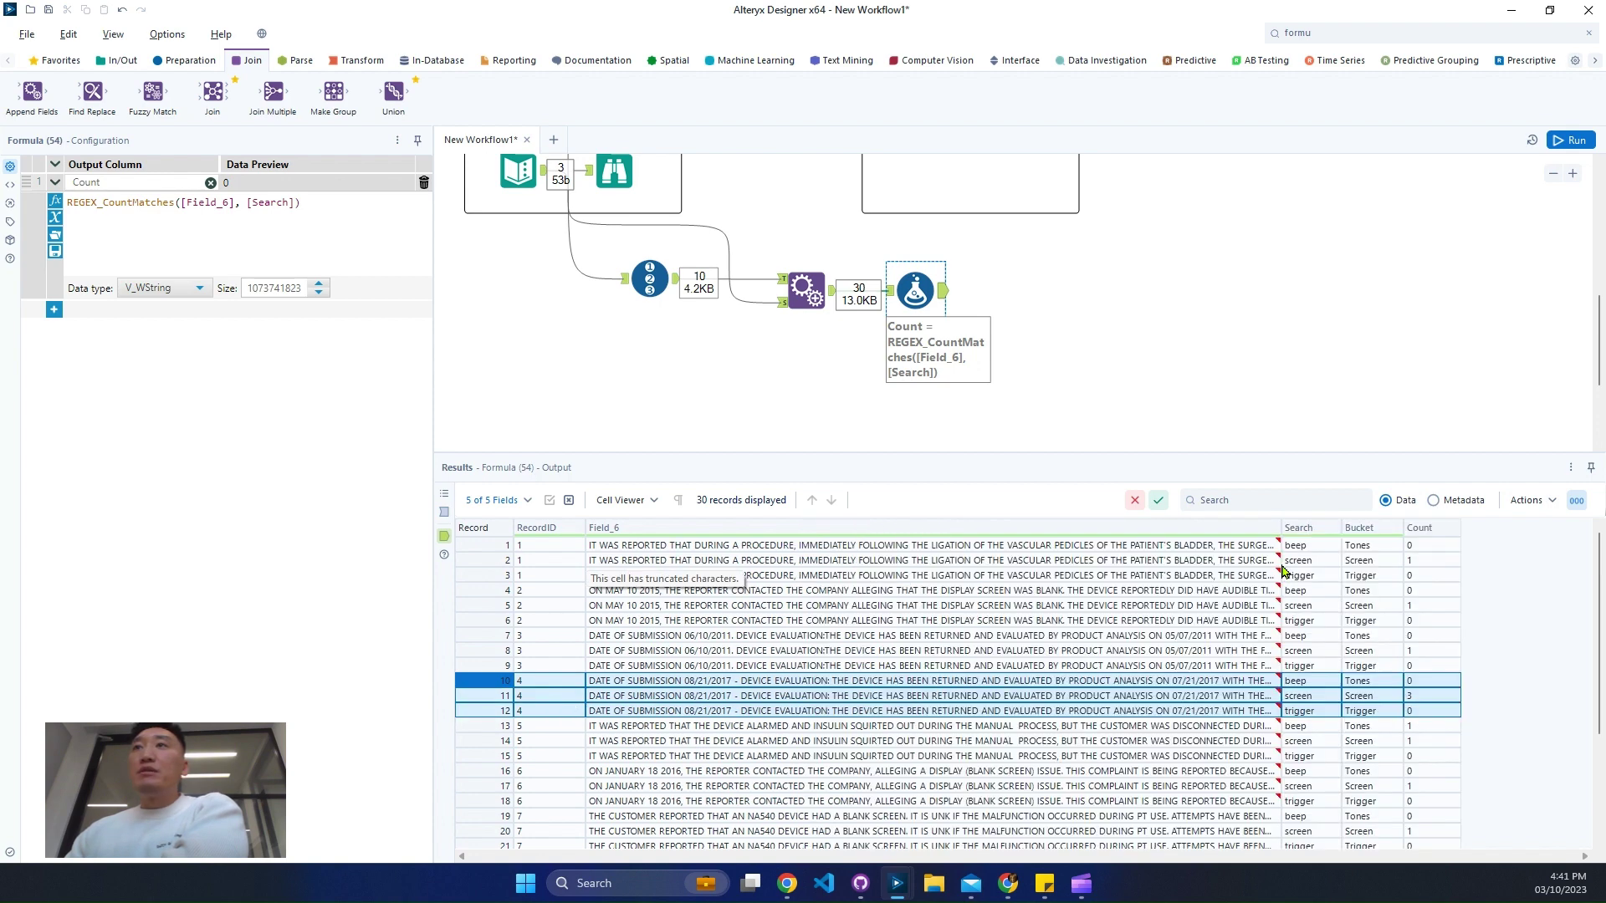
click(1012, 703)
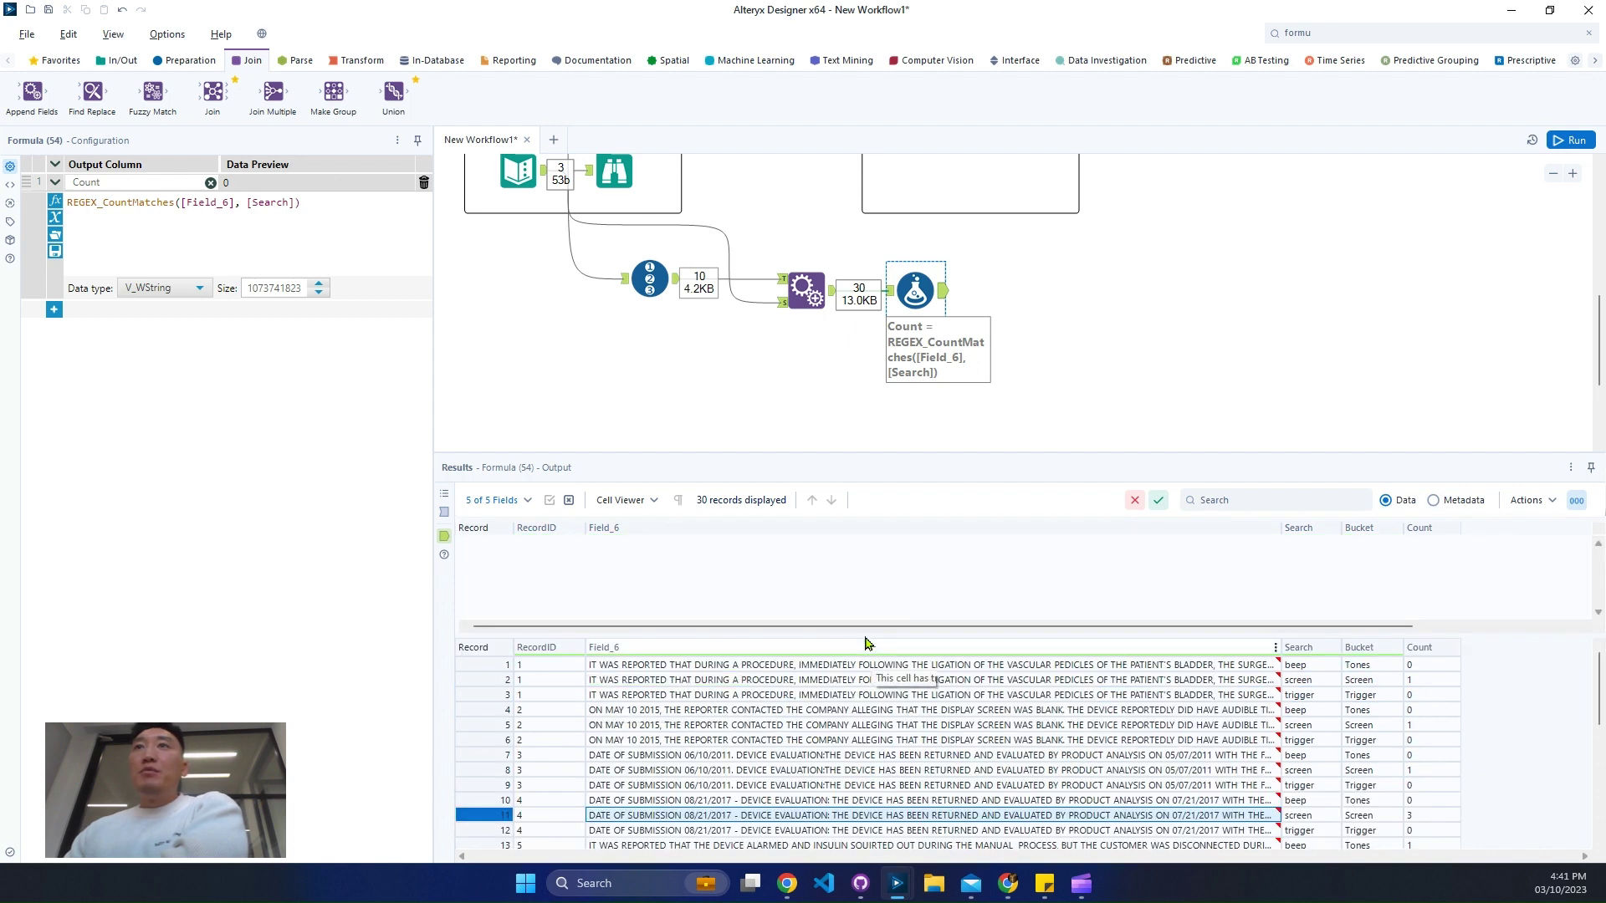
drag(847, 631, 1112, 646)
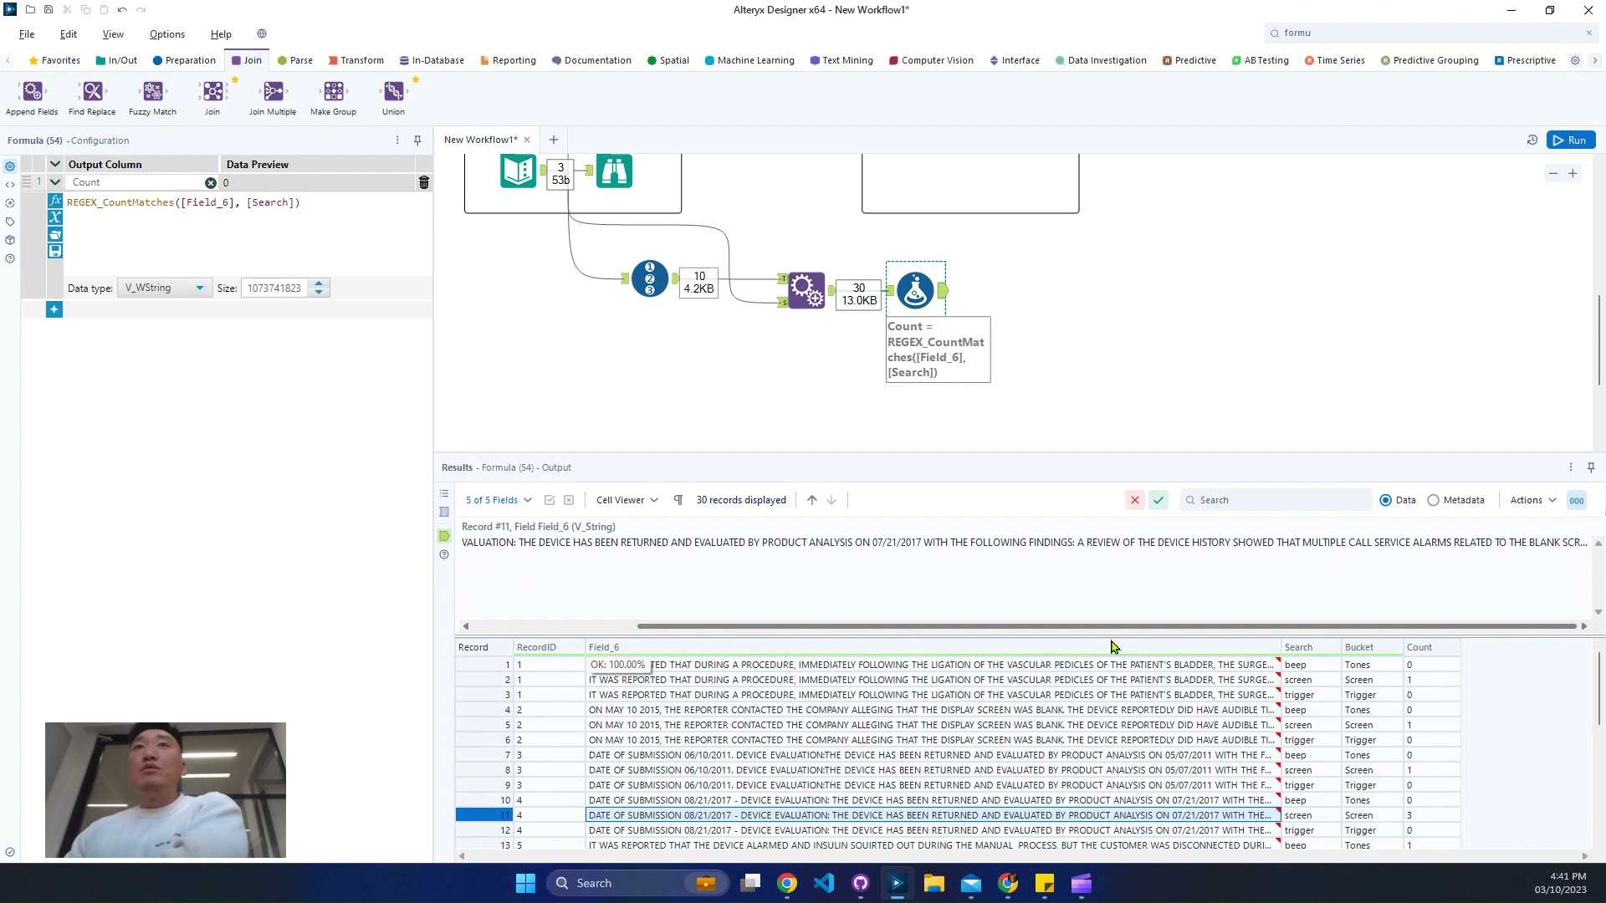
- Open the browsed complaint input data and check the fourth complaint's full text for occurrences of the word "screen"
scroll(635, 199, up, 2)
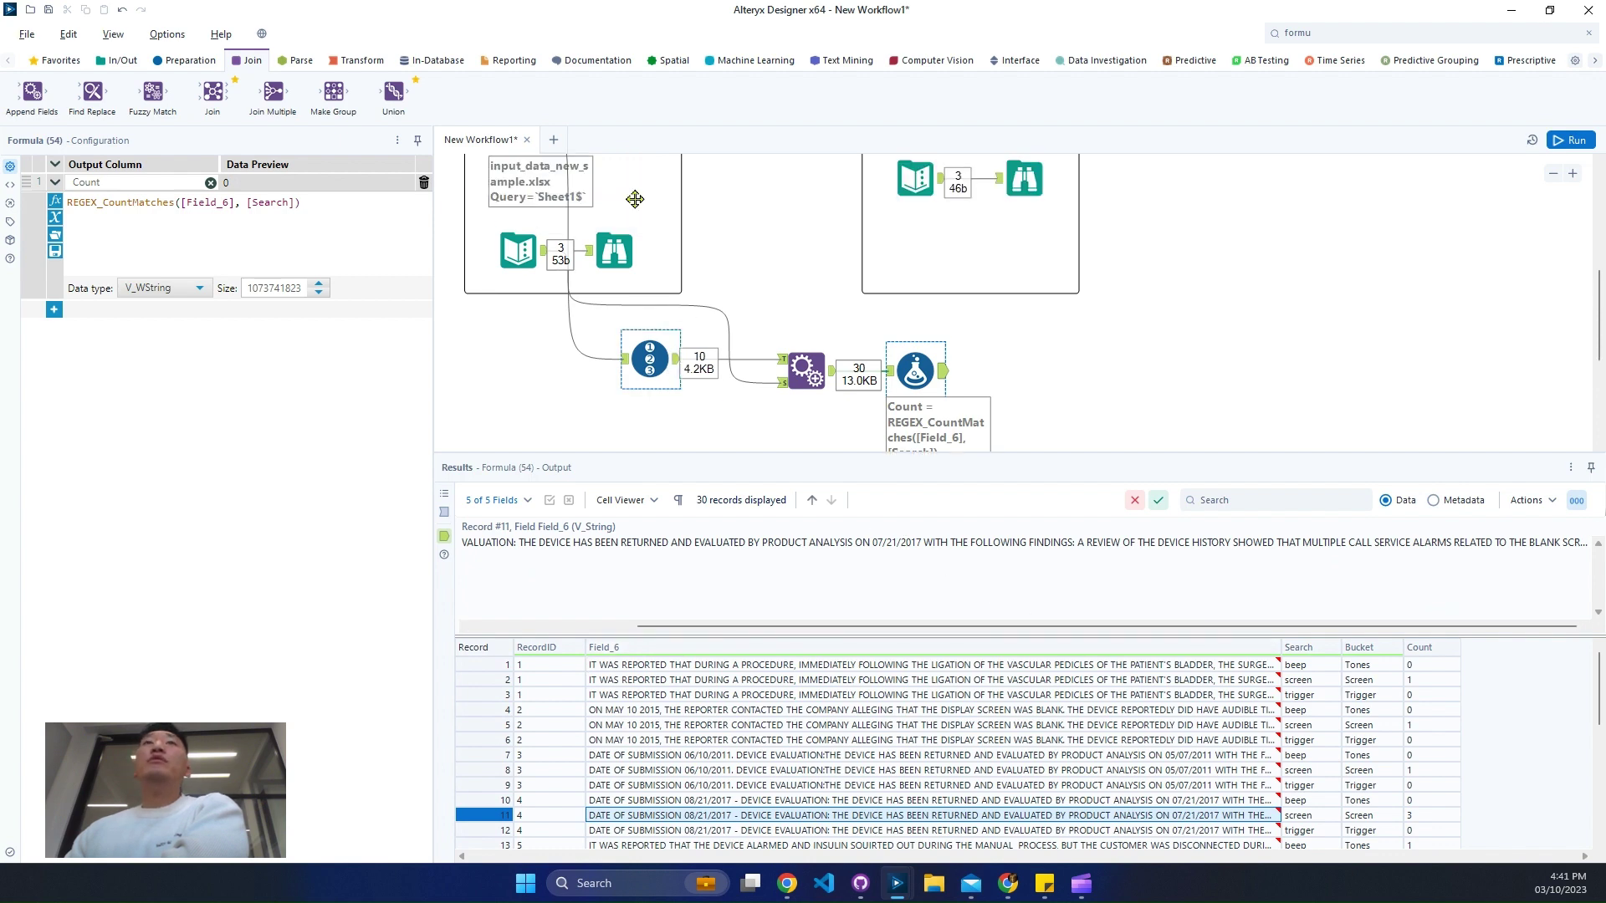
scroll(628, 244, up, 4)
click(608, 284)
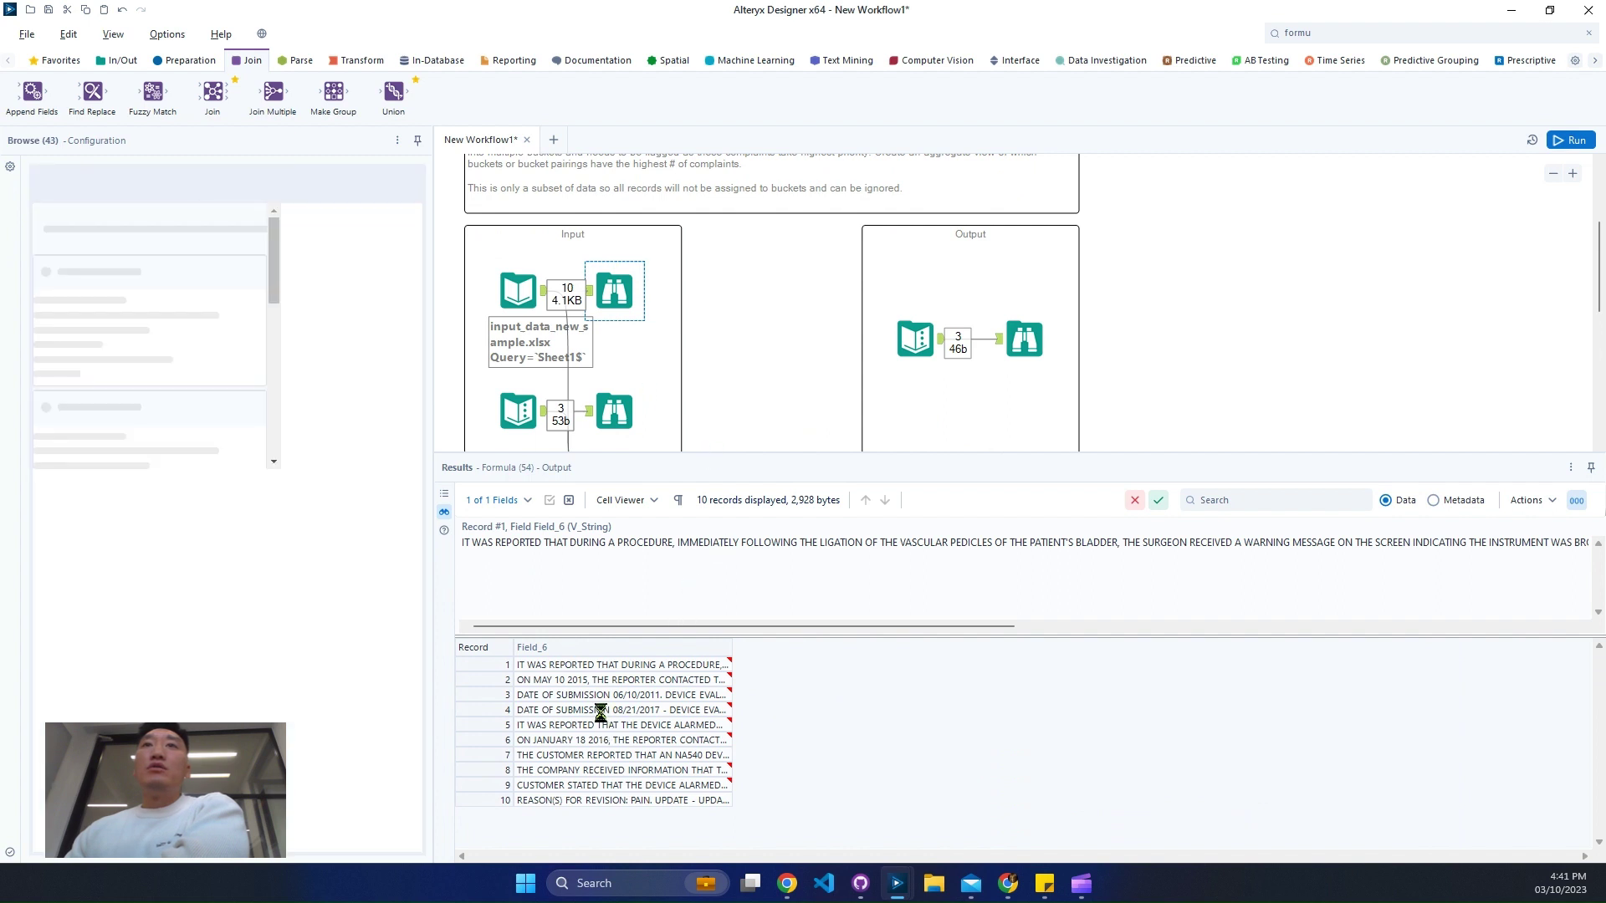
click(601, 710)
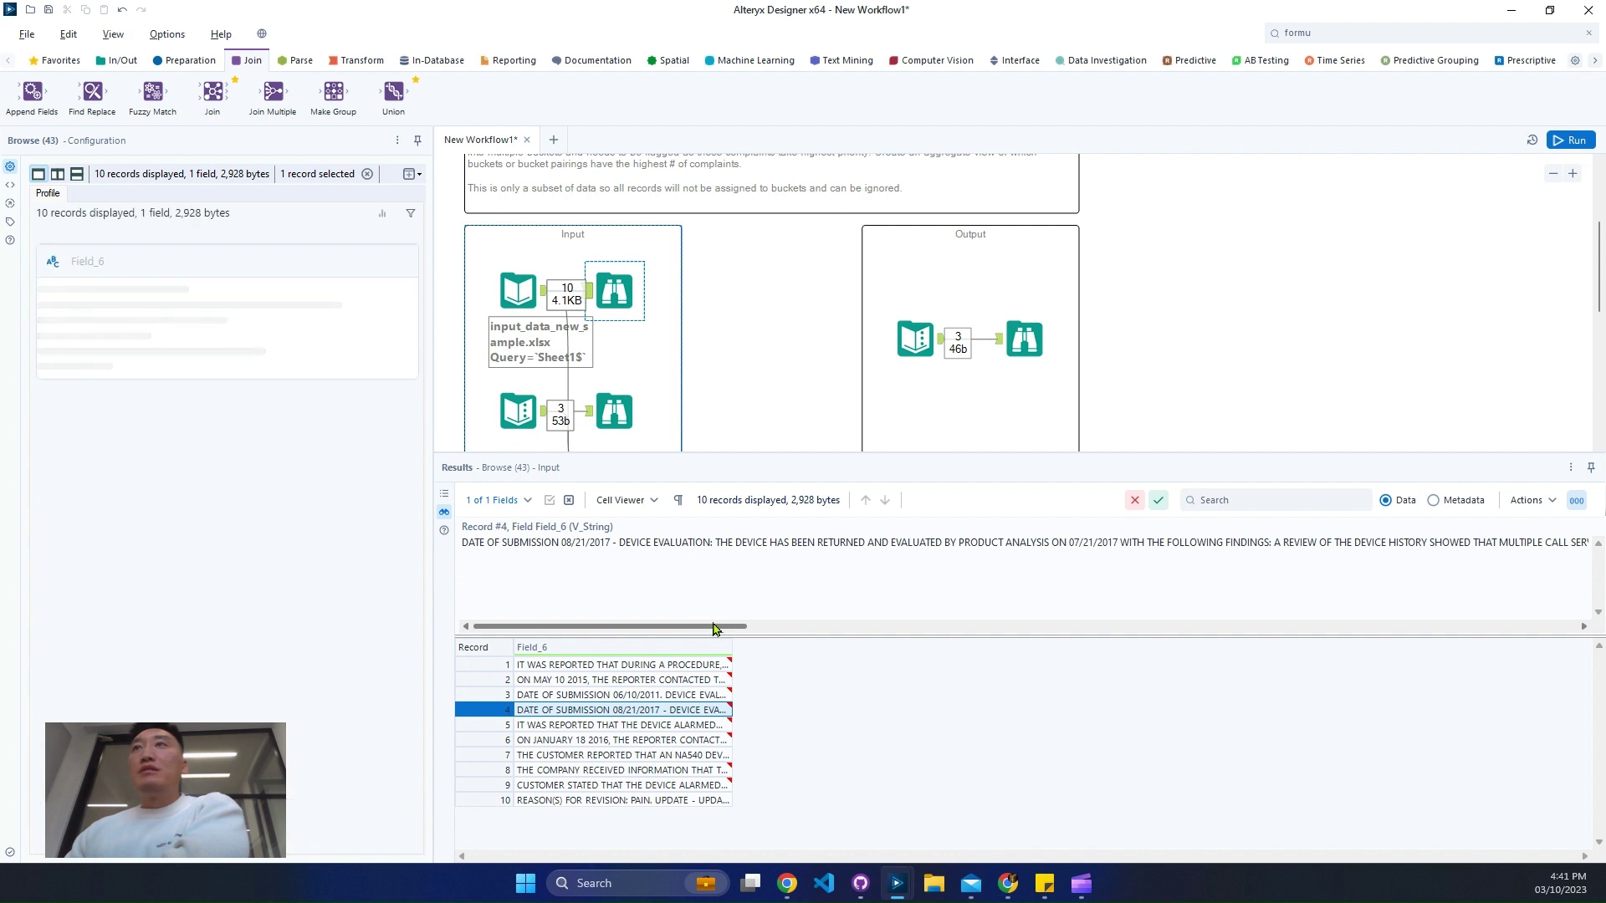
drag(713, 628, 882, 637)
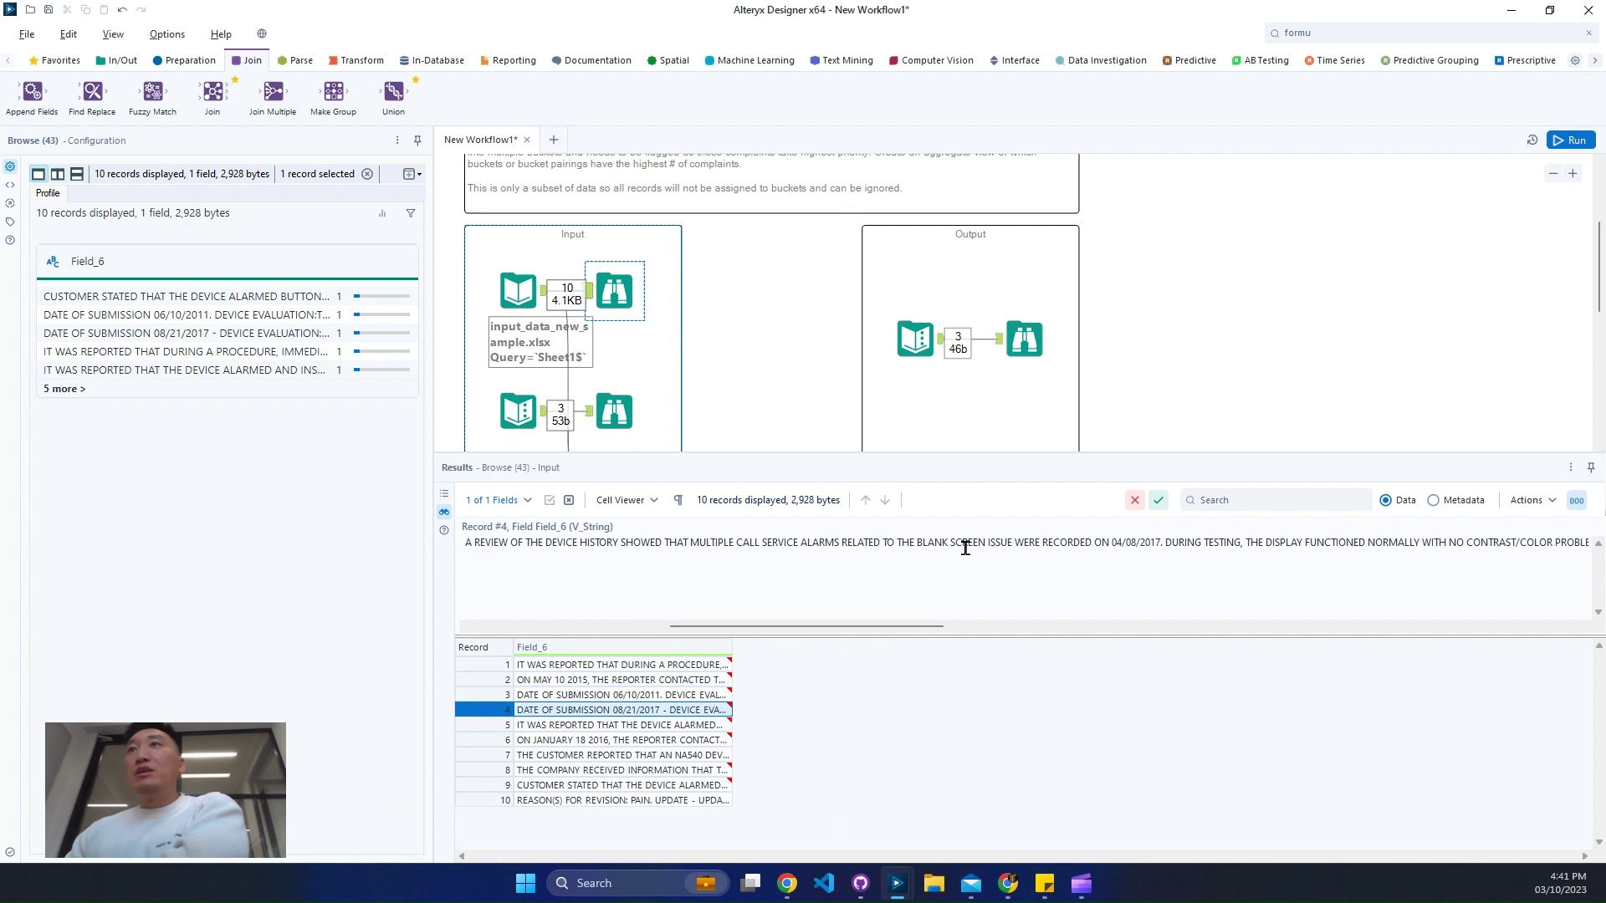
drag(965, 548, 989, 545)
drag(902, 627, 1113, 638)
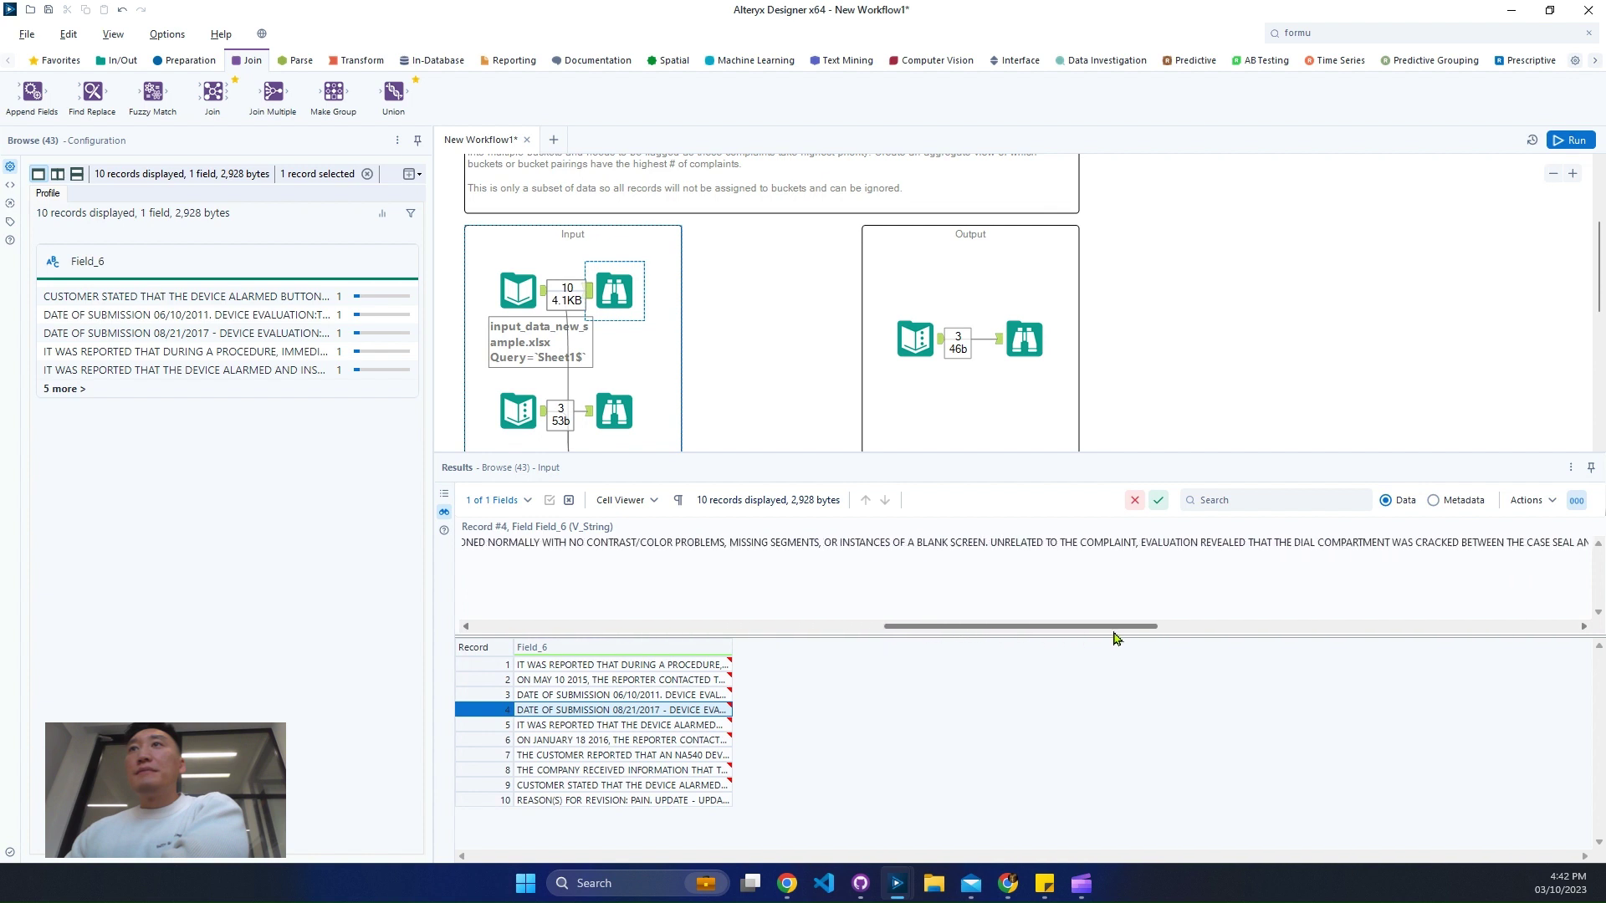
drag(962, 542, 988, 542)
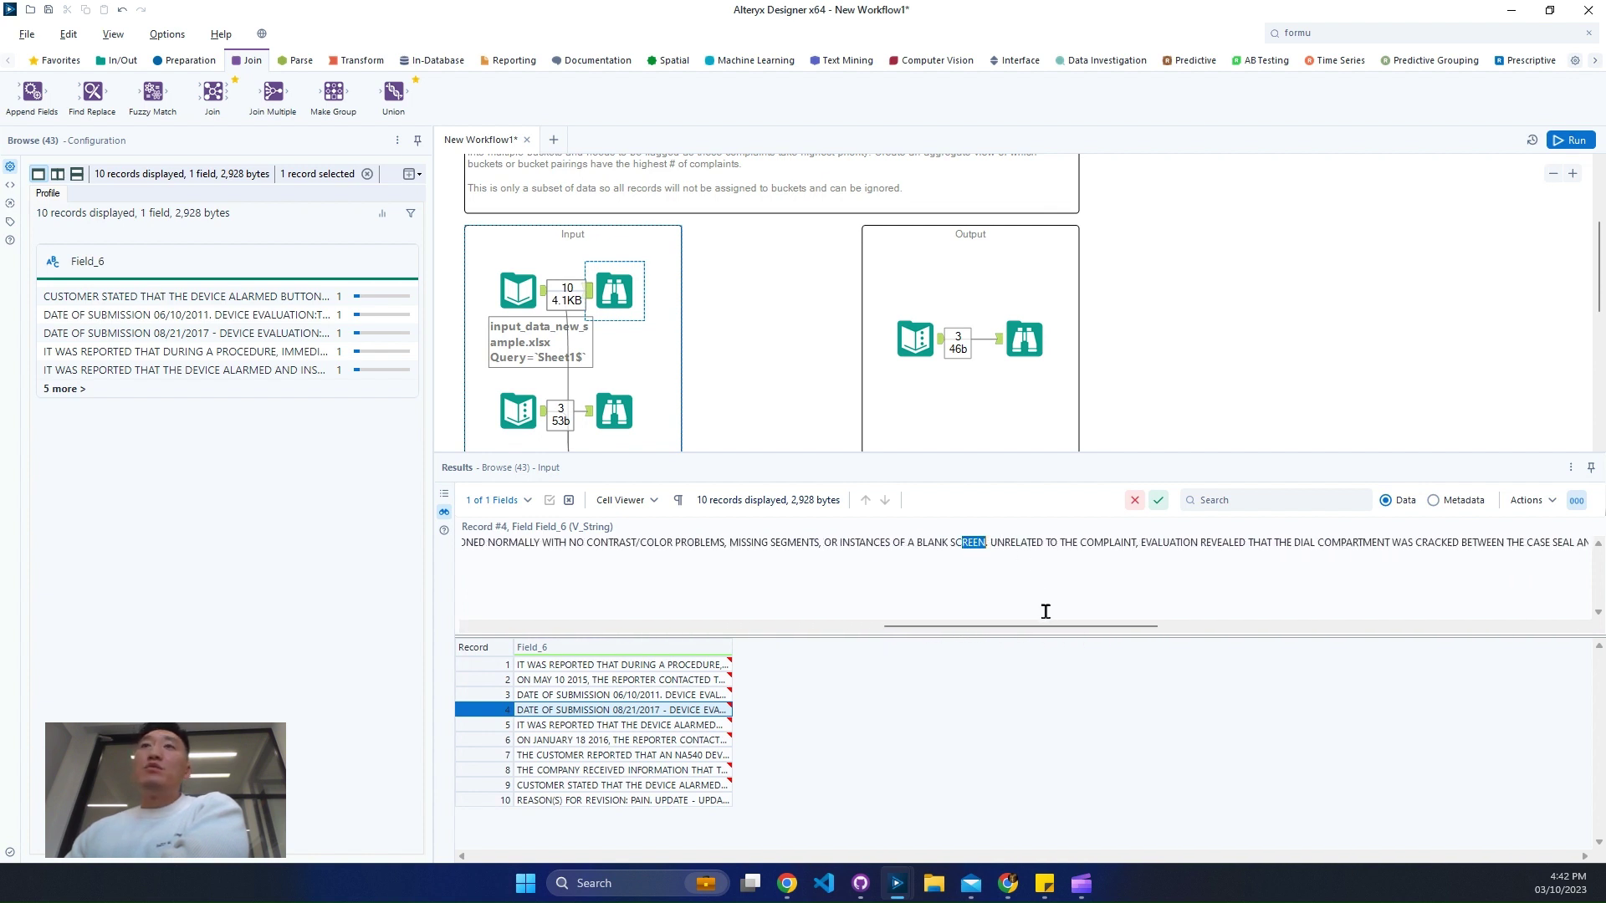
drag(1026, 634, 614, 631)
- Return to the Formula output, collapse the cell viewer and examine the Bucket values of the first complaints
scroll(868, 380, down, 6)
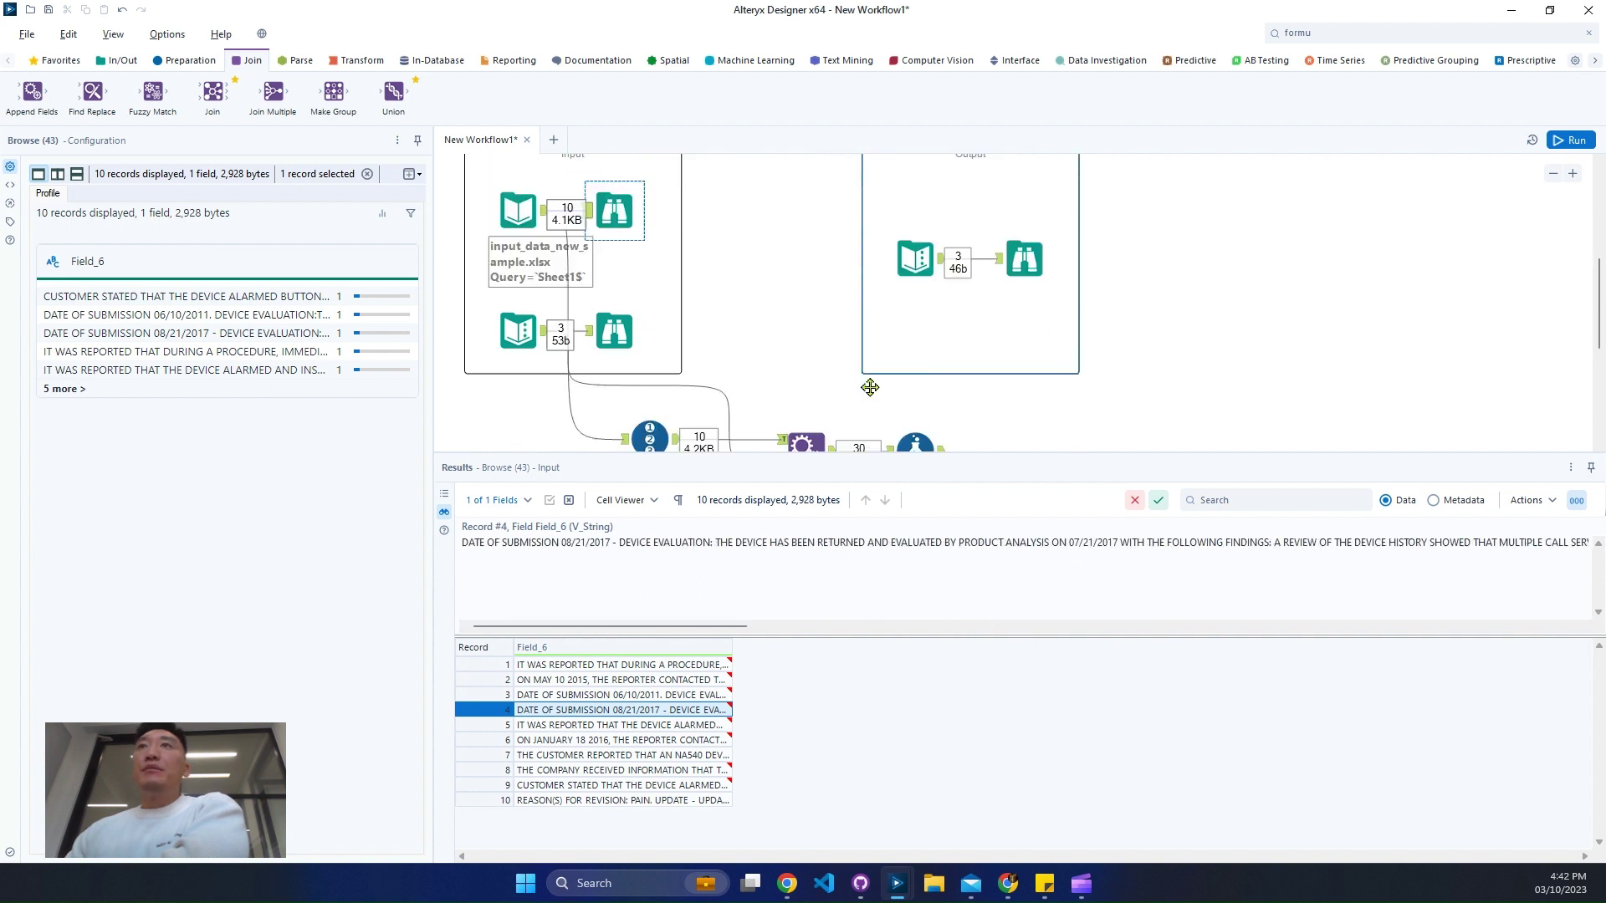
click(944, 252)
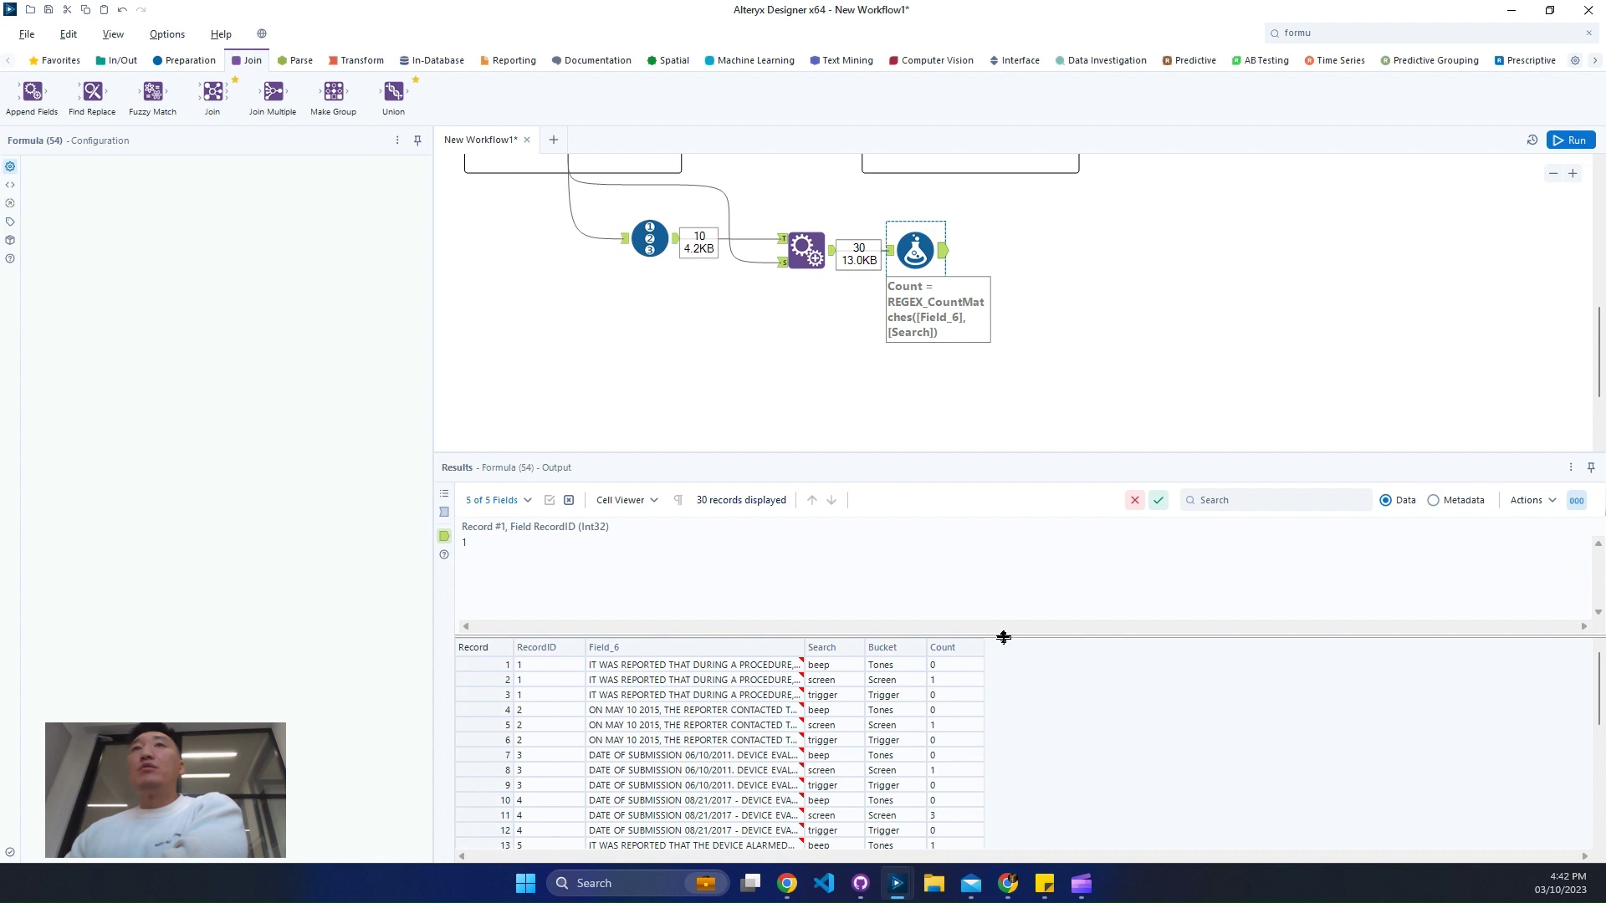
drag(1004, 638, 1011, 538)
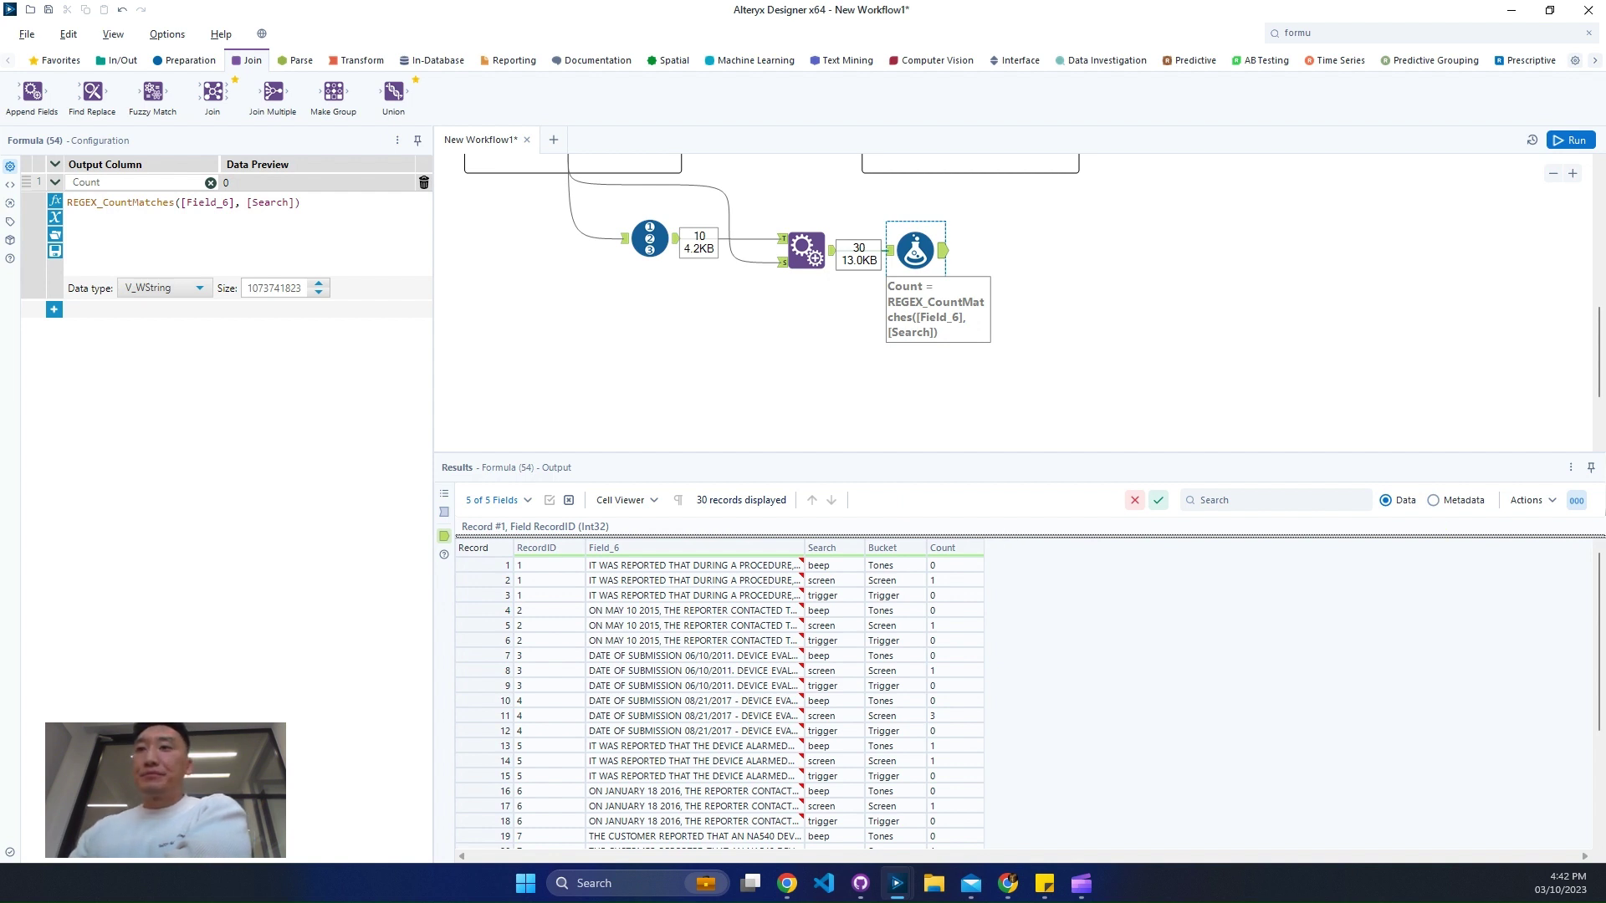
scroll(1079, 358, up, 3)
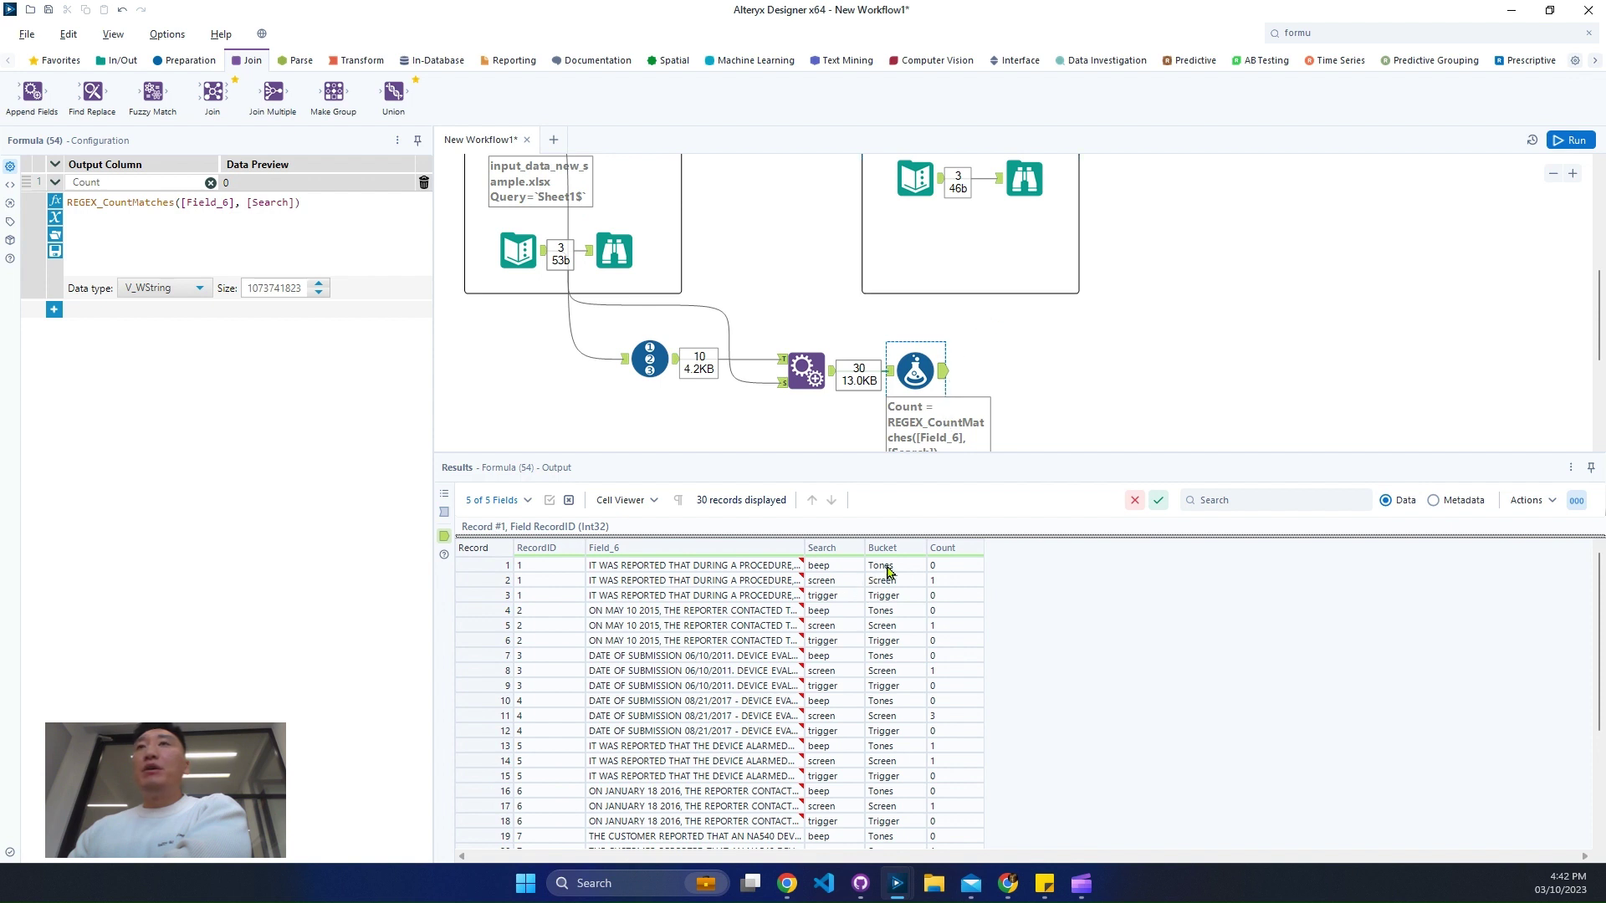
drag(888, 571, 898, 702)
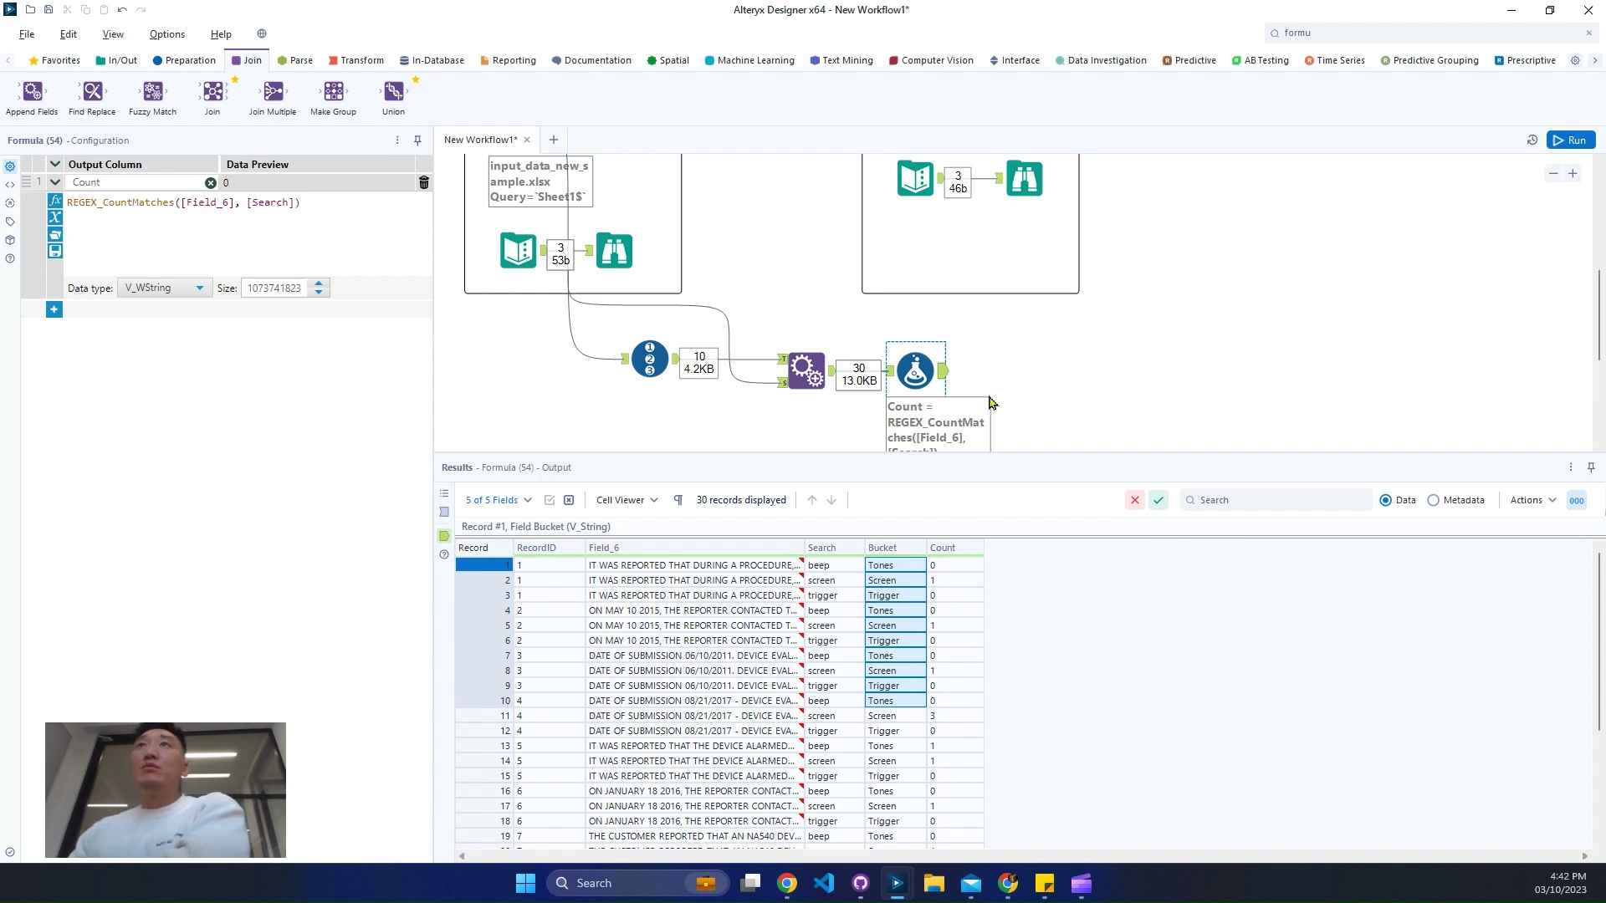
- Examine the Tones,Screen row in the expected output and compare it with the Formula output's Bucket and Count columns
scroll(989, 403, up, 1)
click(915, 400)
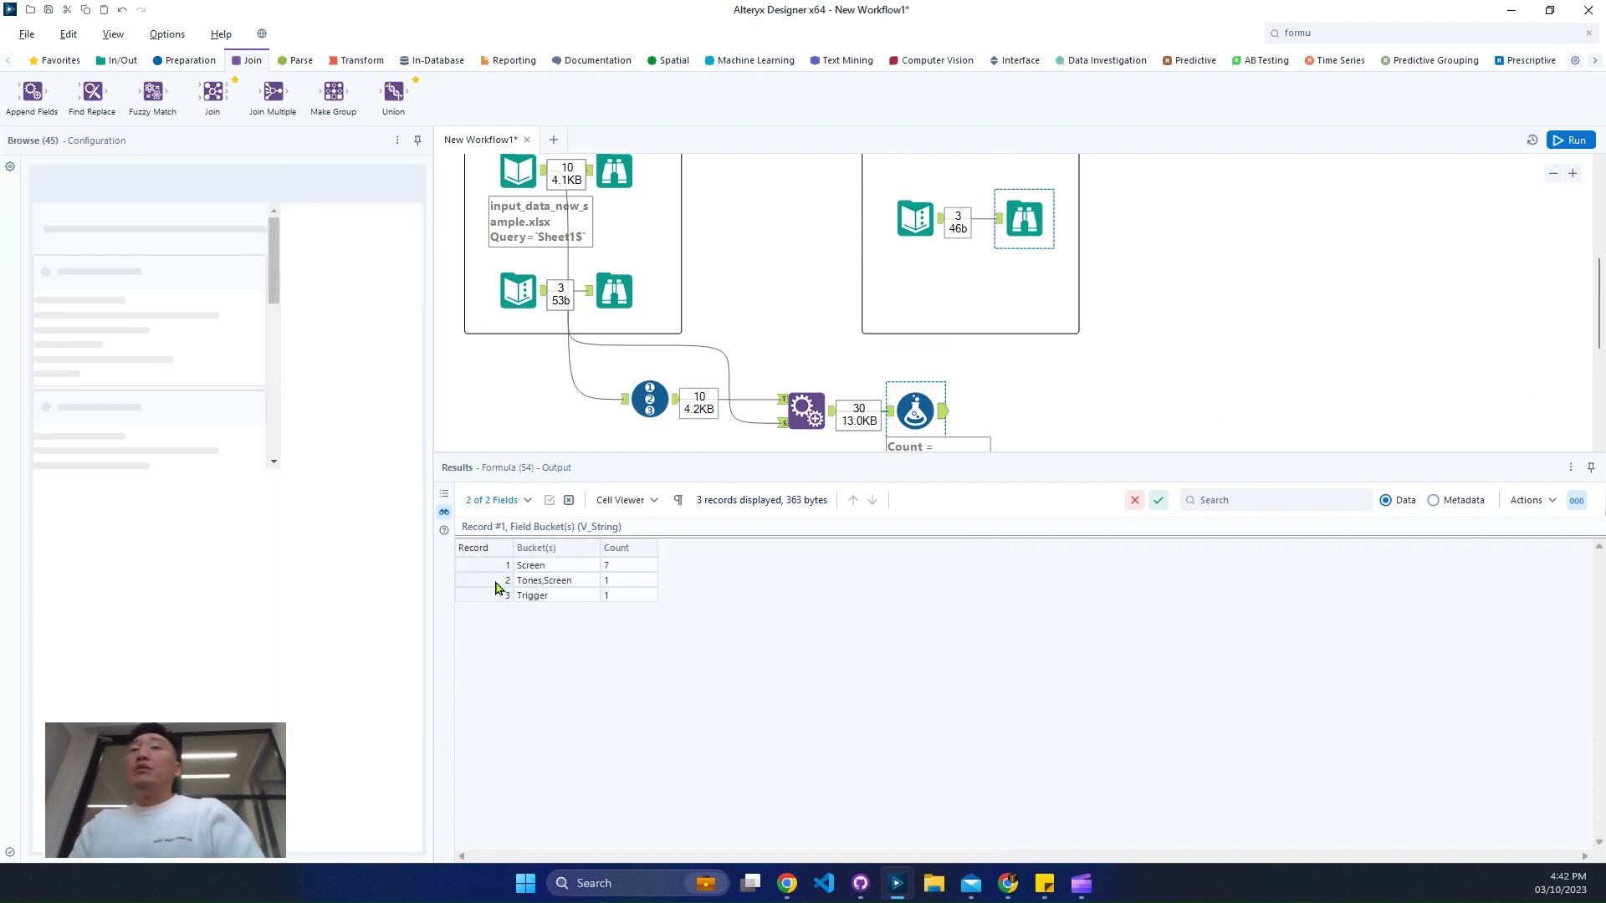
click(492, 582)
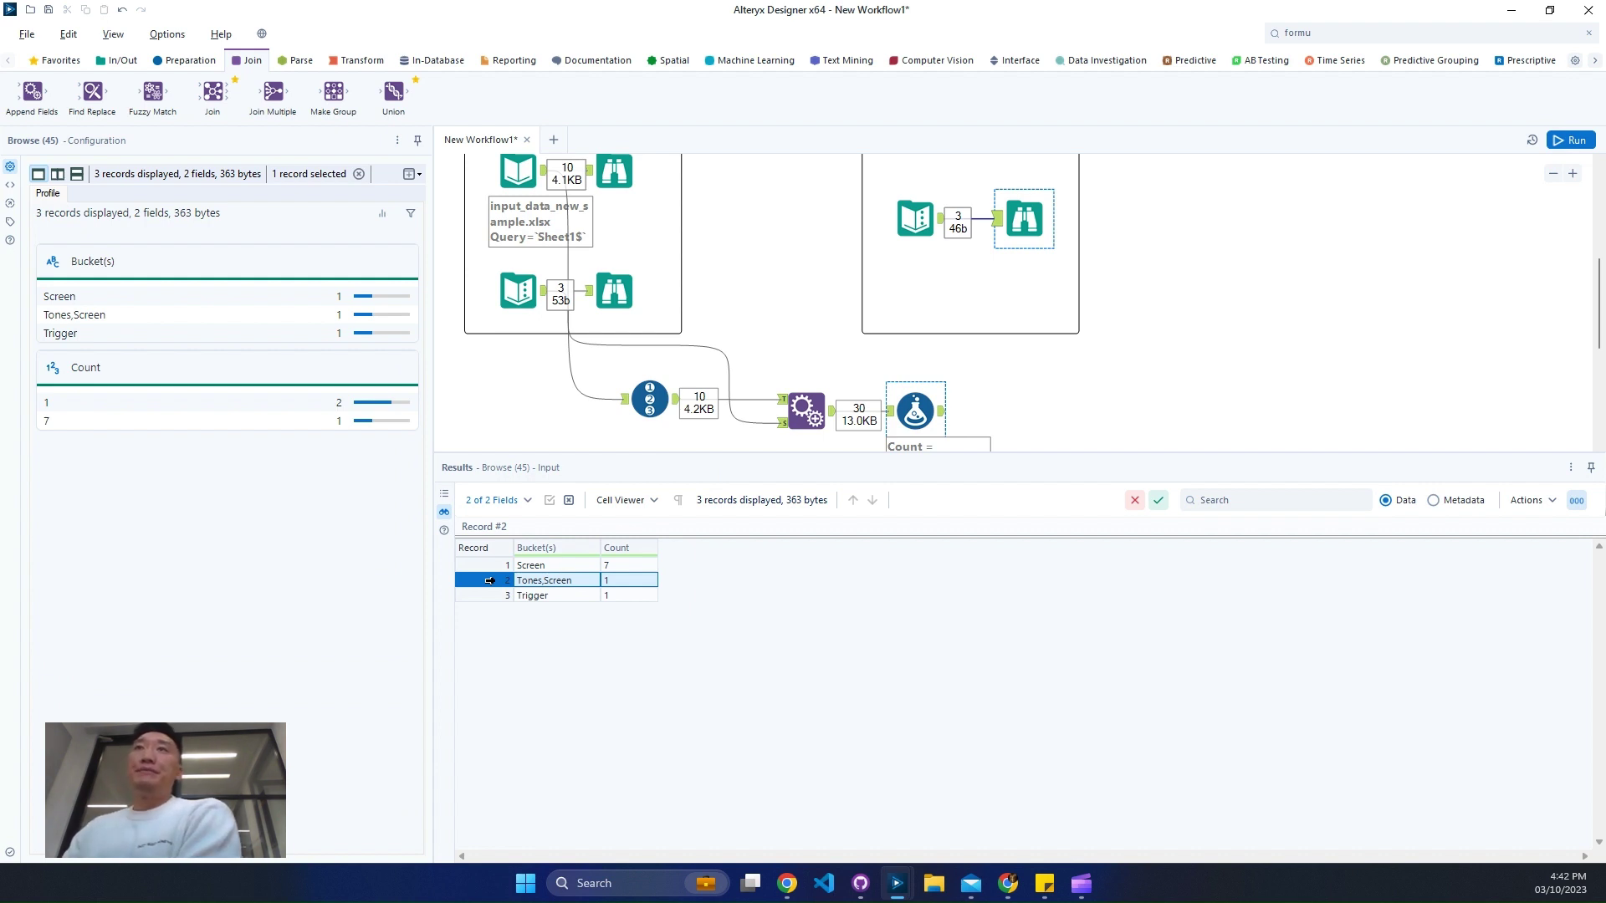
scroll(1112, 280, down, 3)
scroll(1078, 289, up, 1)
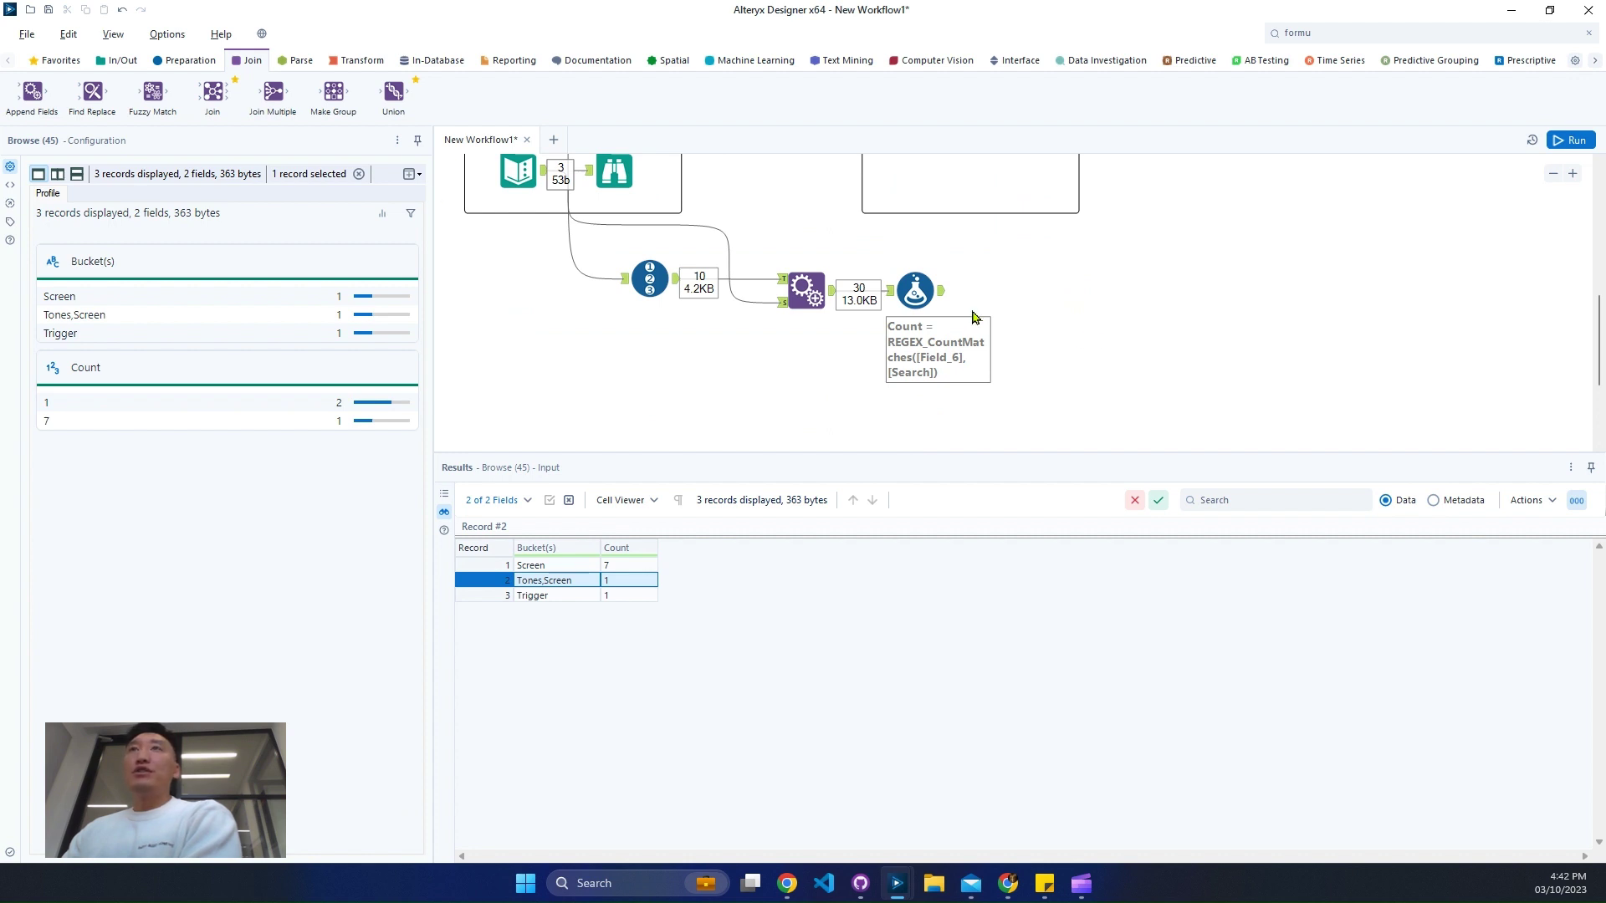
click(940, 297)
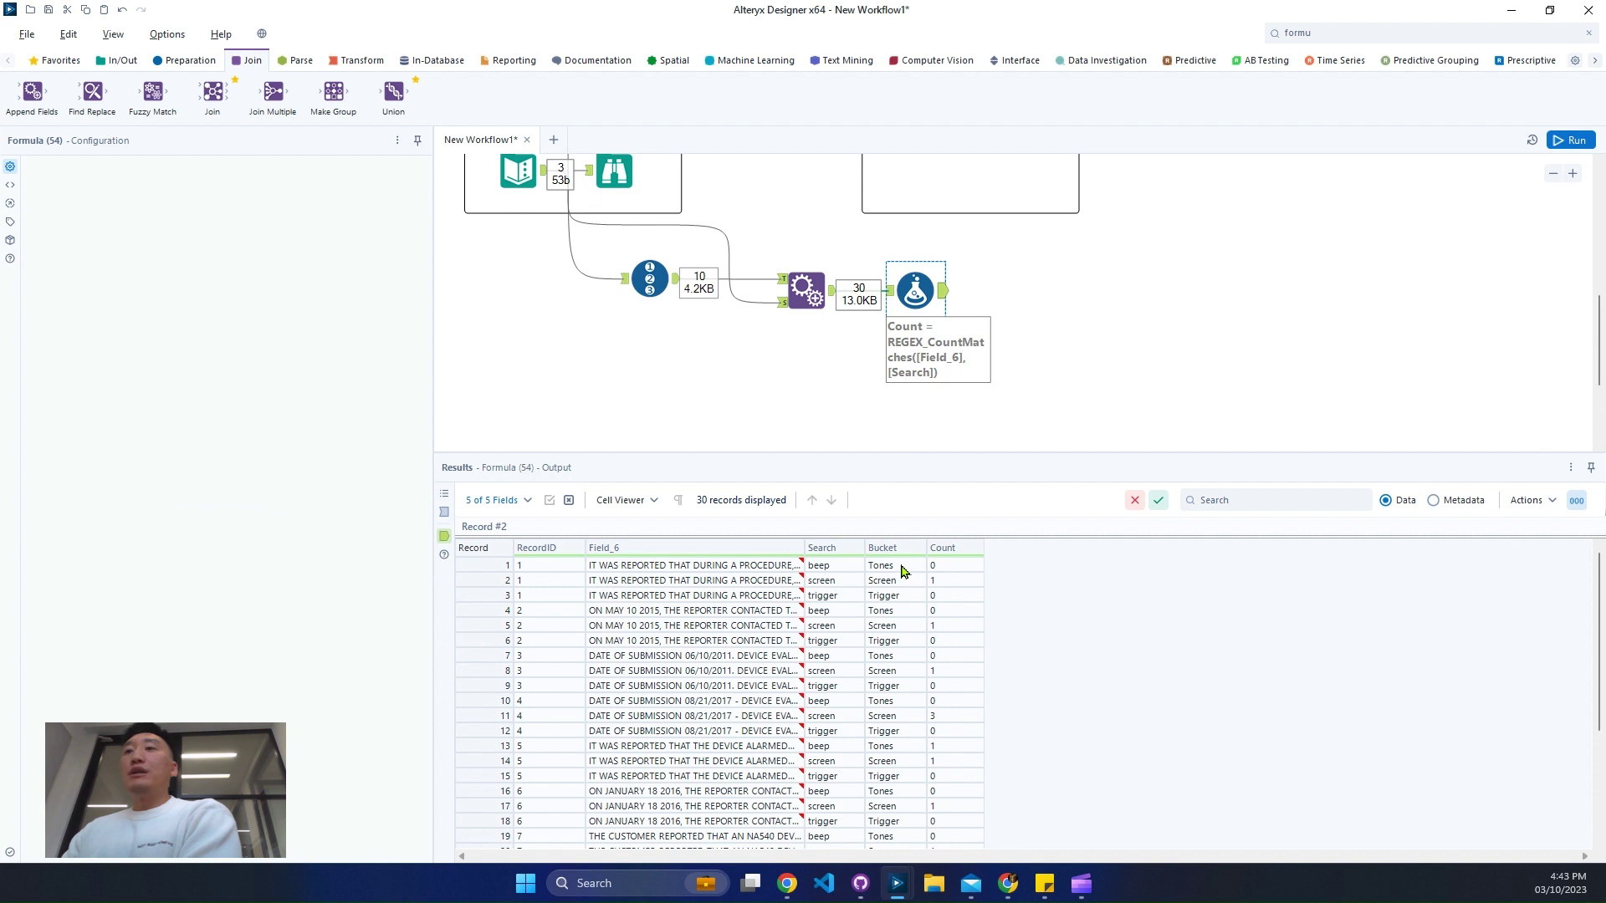
drag(896, 568, 983, 713)
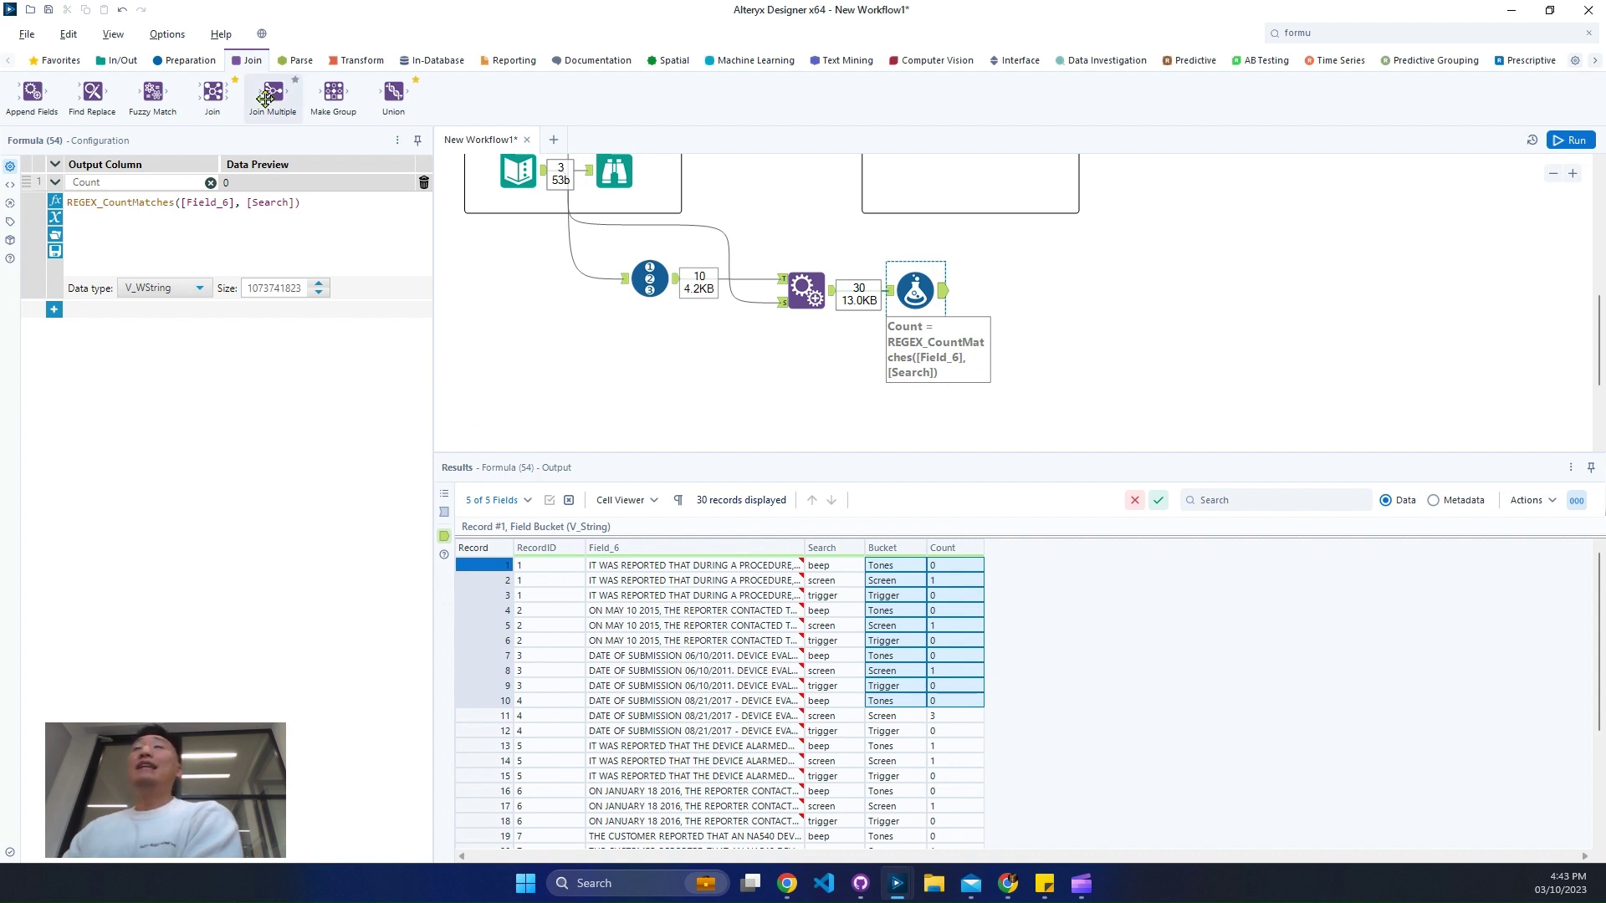
- Connect a Cross Tab tool after the Formula tool, with RecordID as column headers and Bucket as the new column values
click(376, 64)
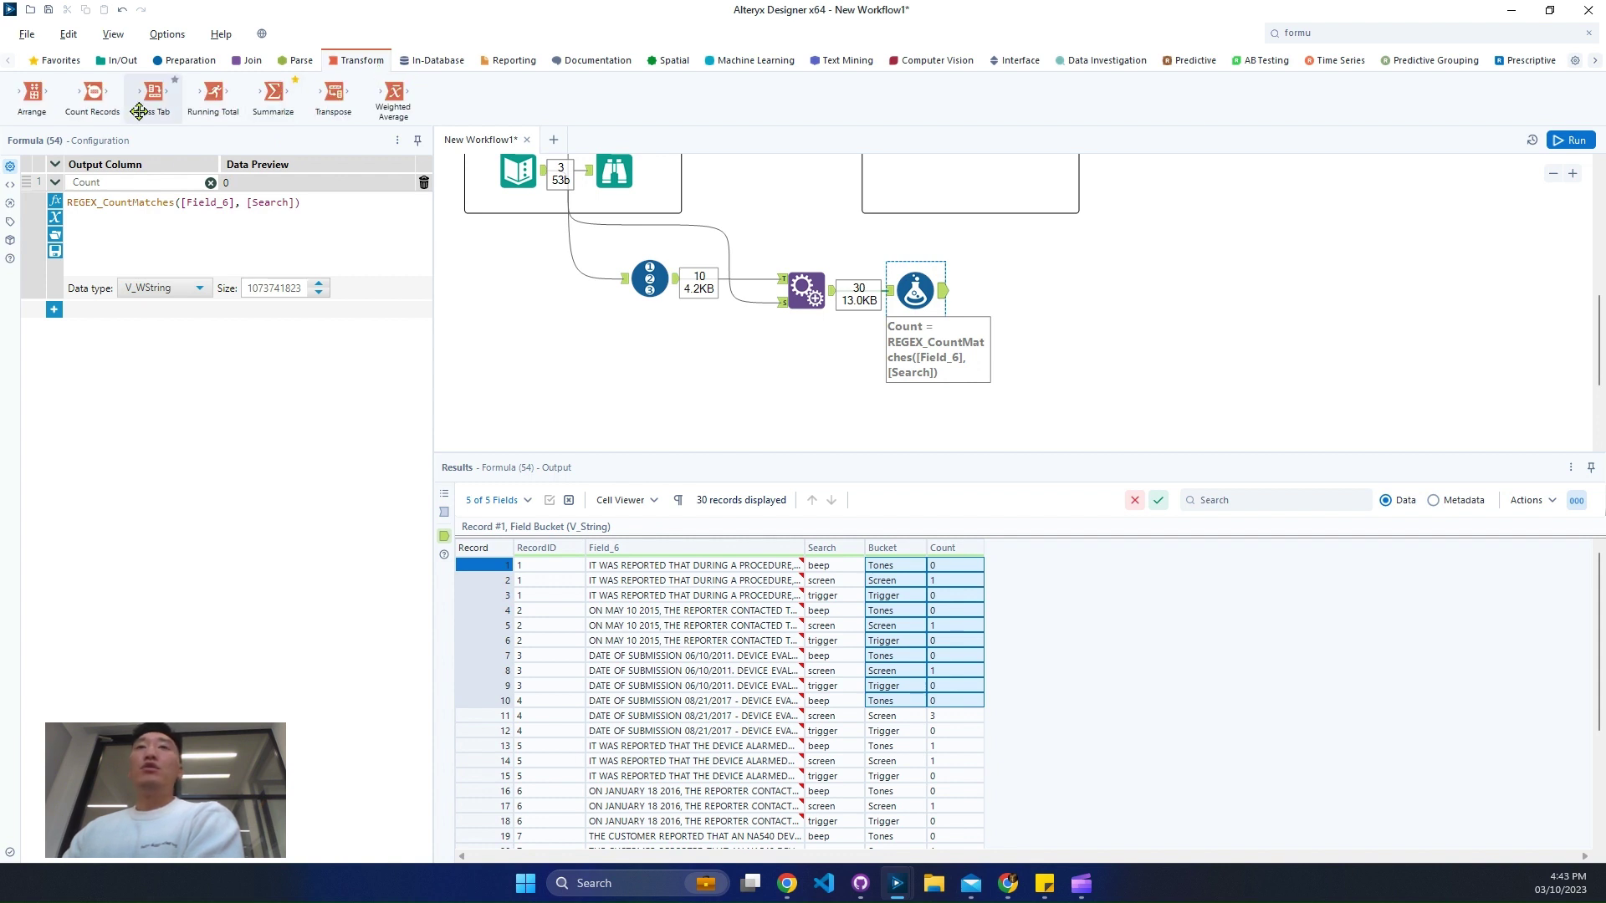
drag(139, 113, 1056, 291)
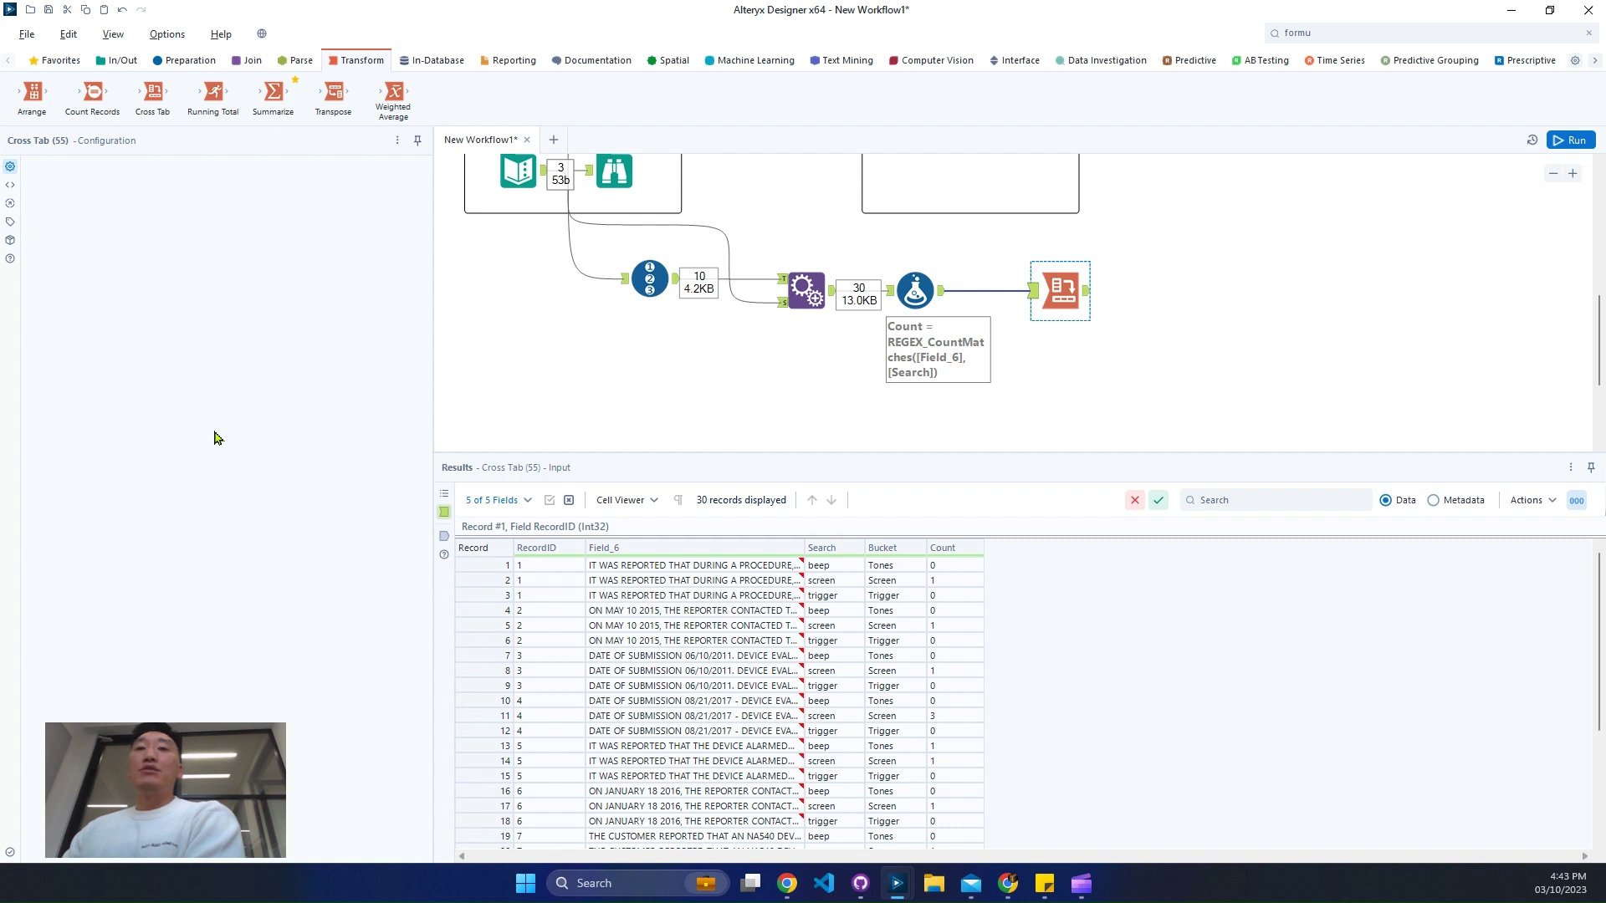
click(127, 426)
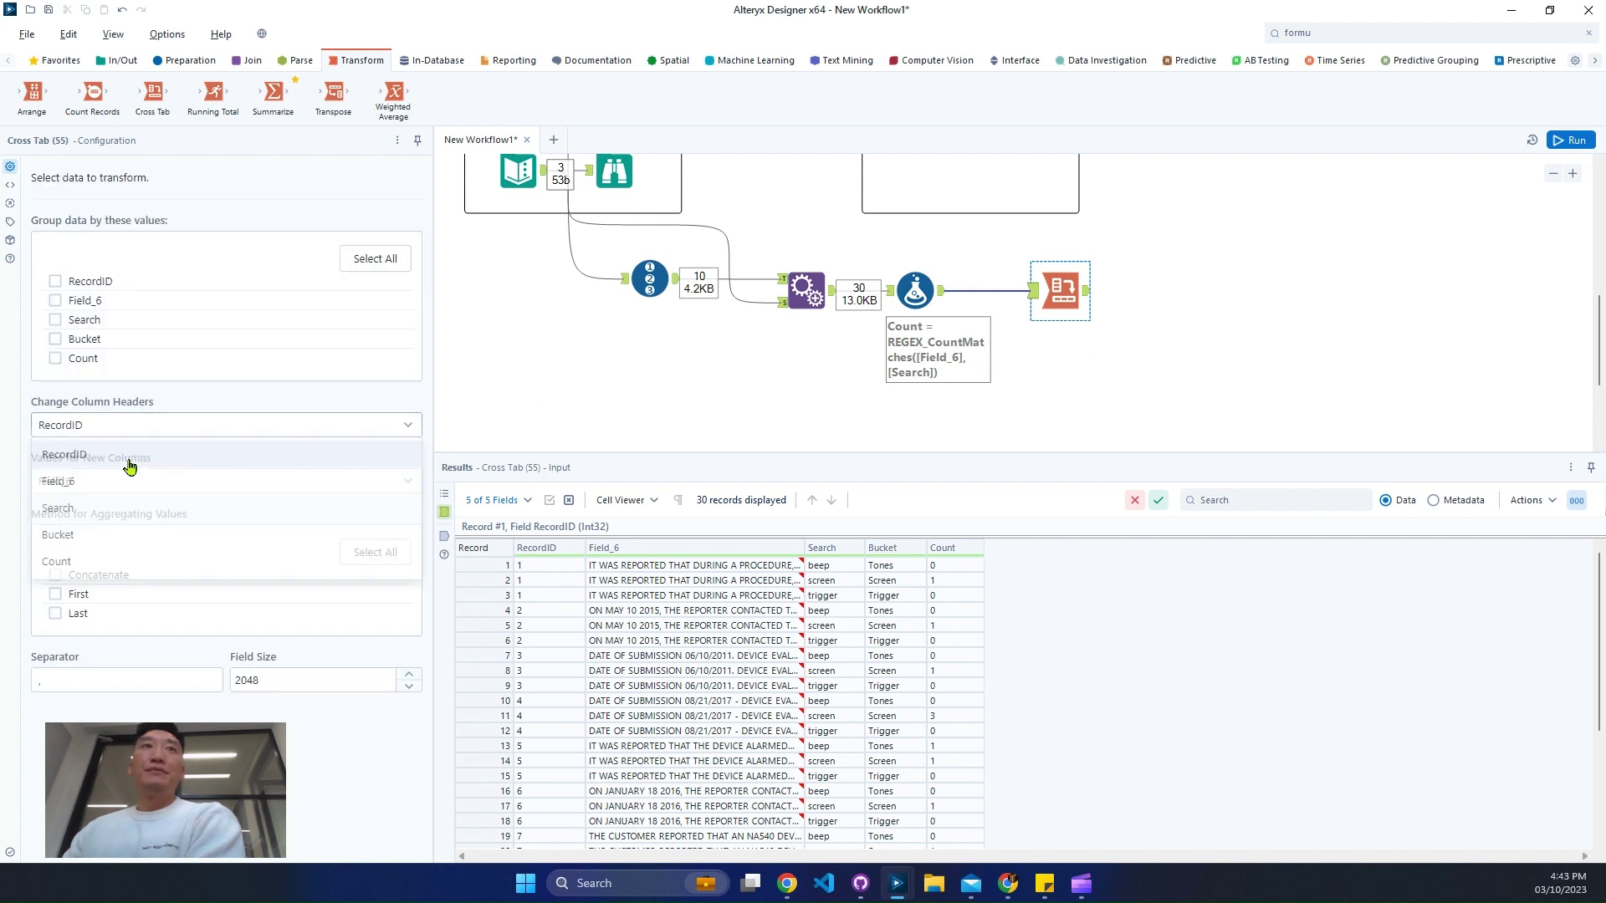
click(136, 454)
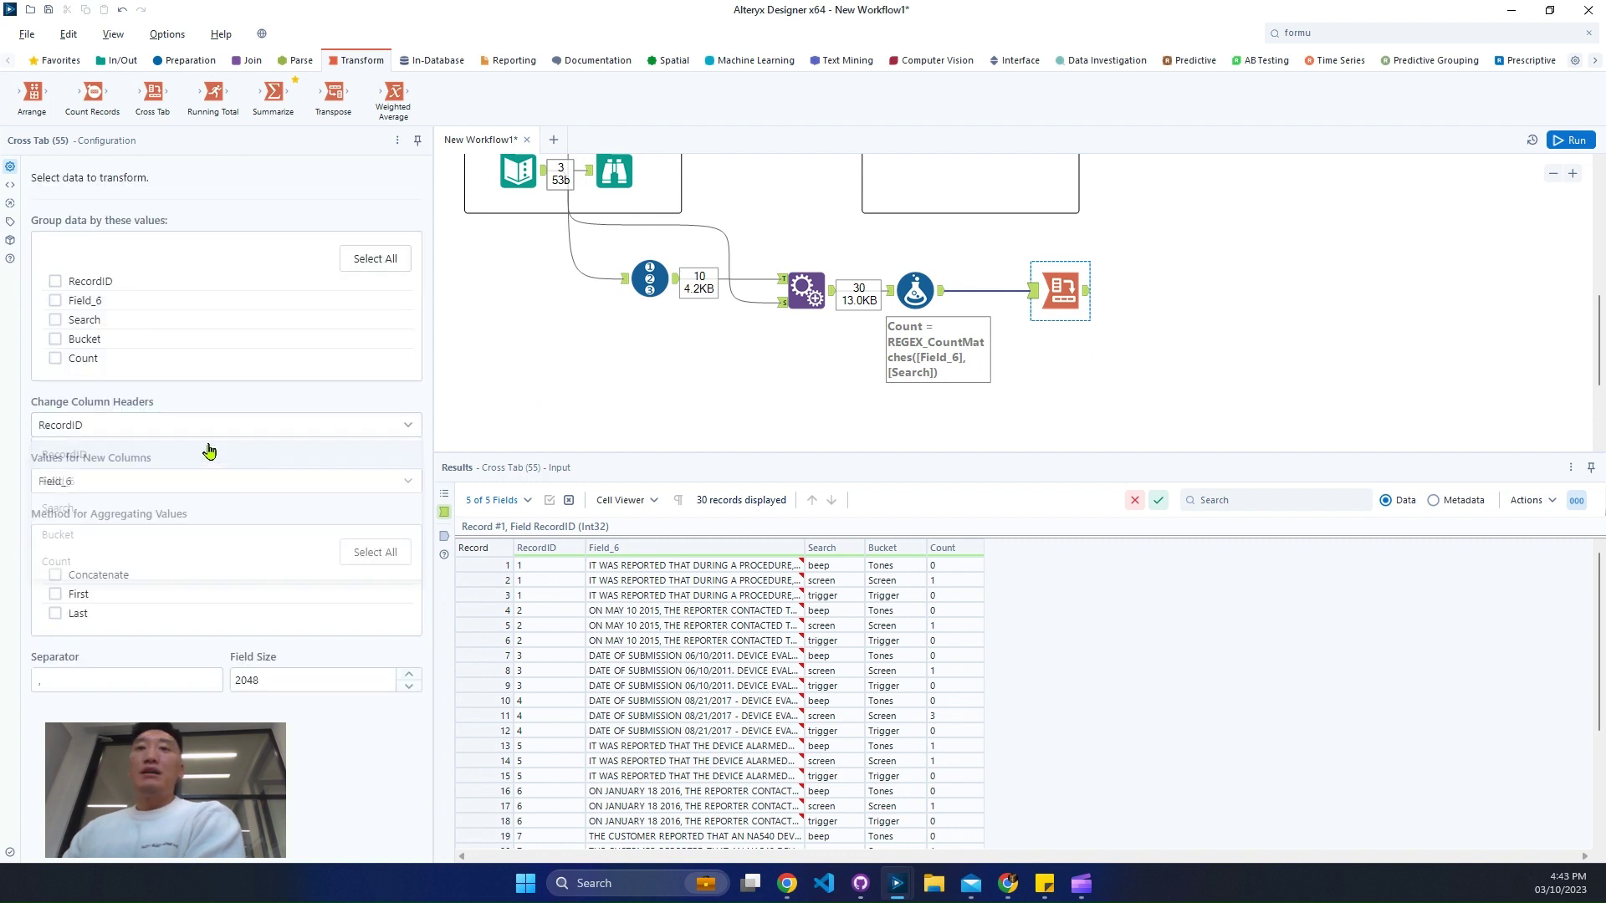
click(164, 484)
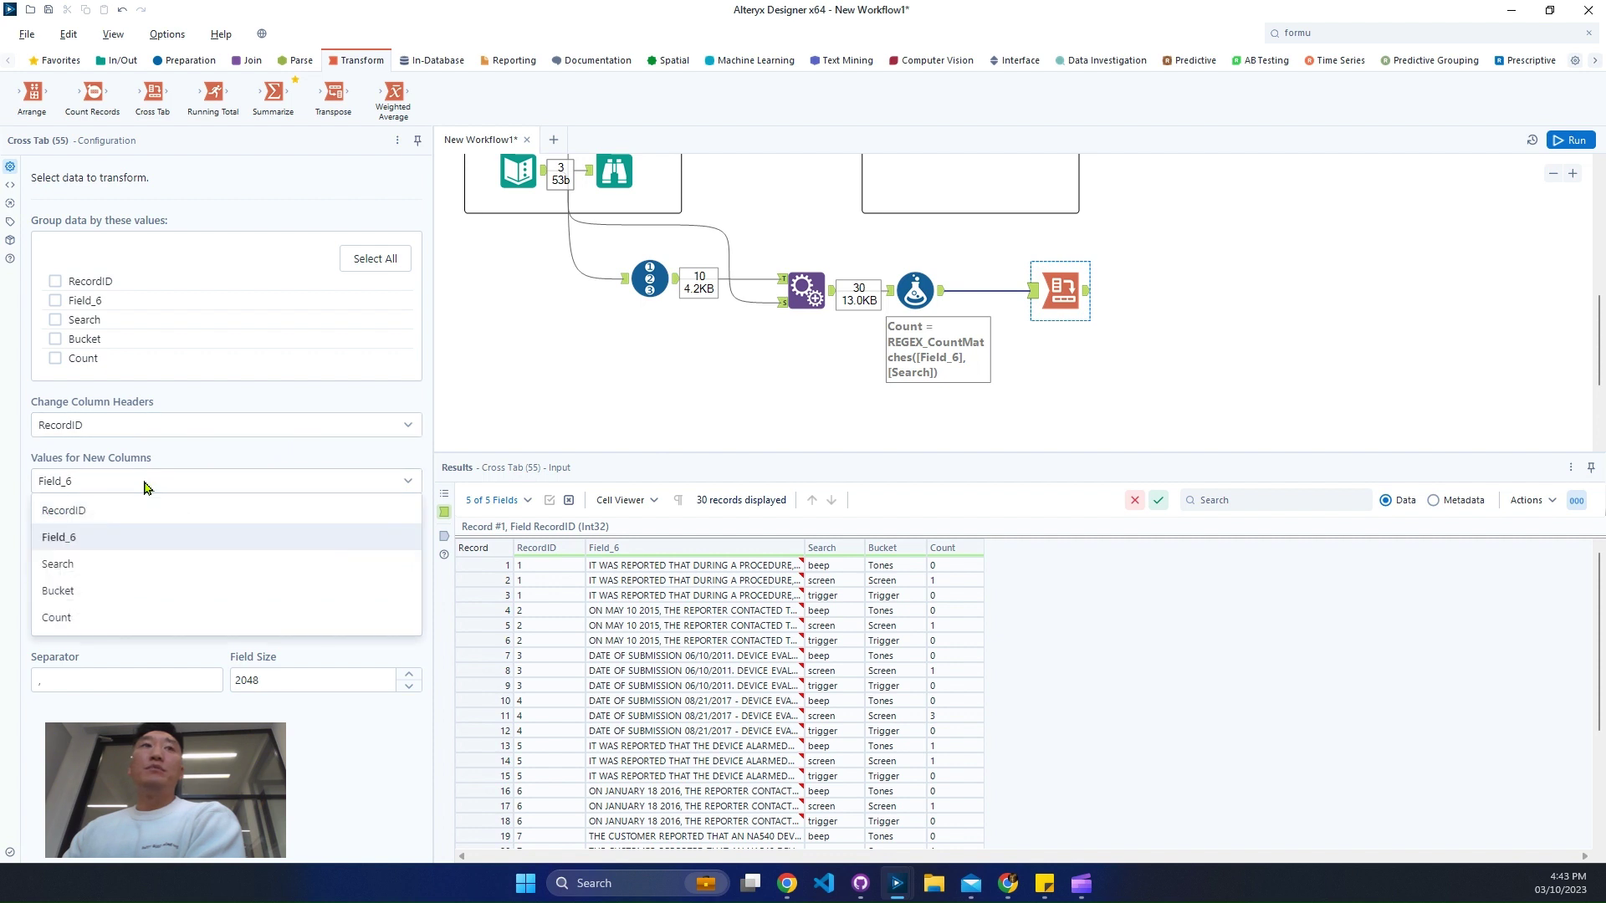
click(99, 601)
- Set the Cross Tab aggregation method to Concatenate with a comma separator
click(100, 681)
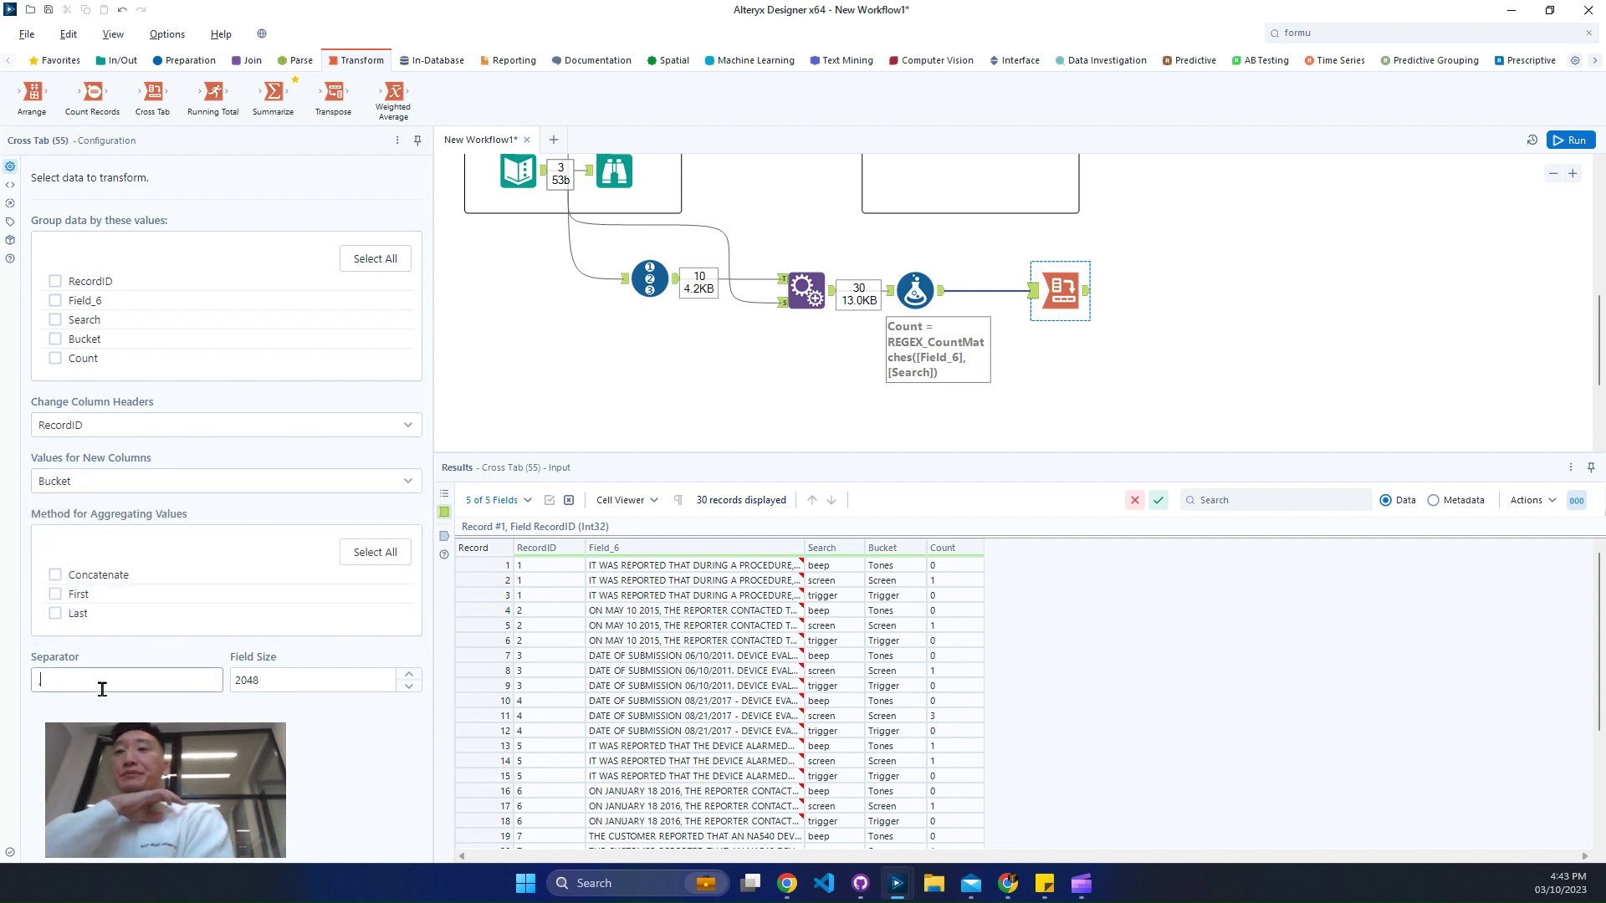
text(,)
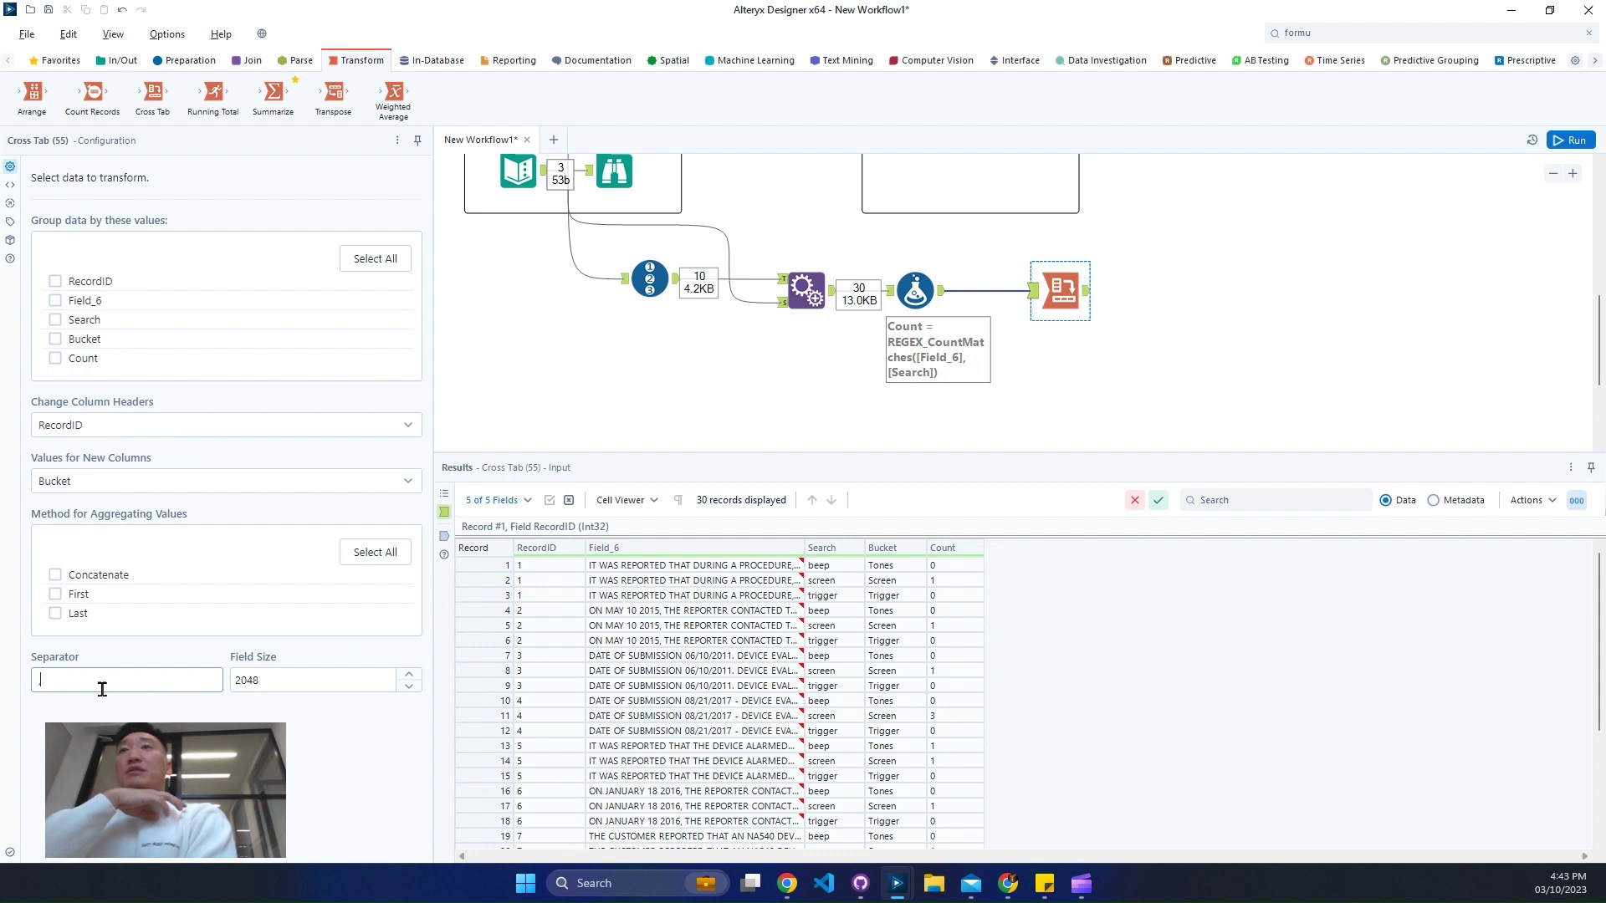
key(BackSpace)
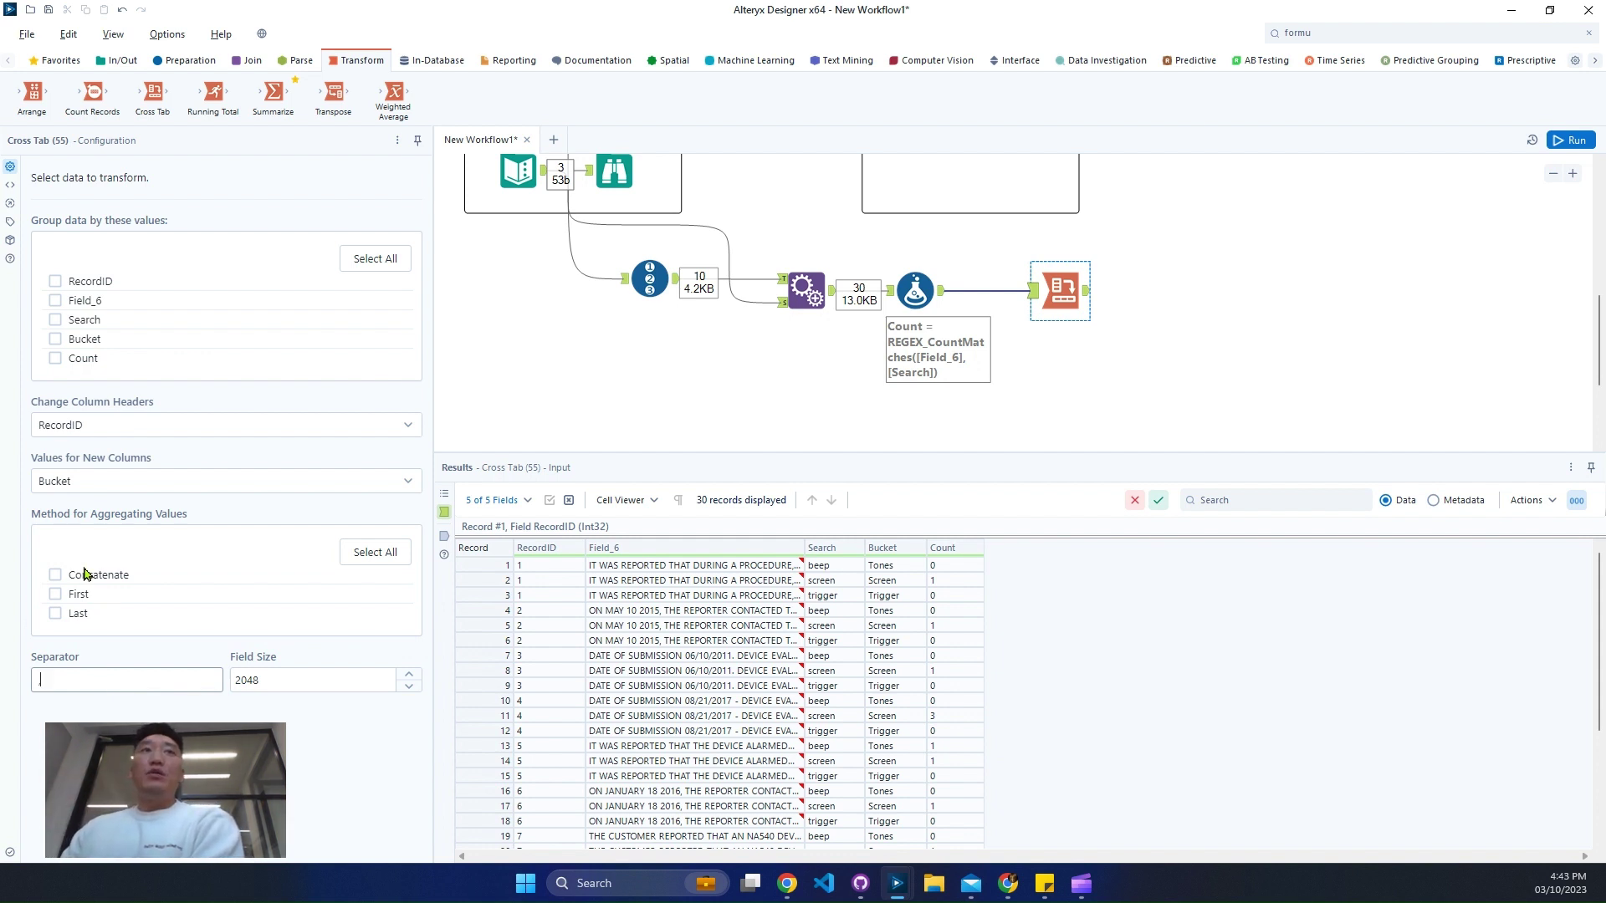
click(56, 574)
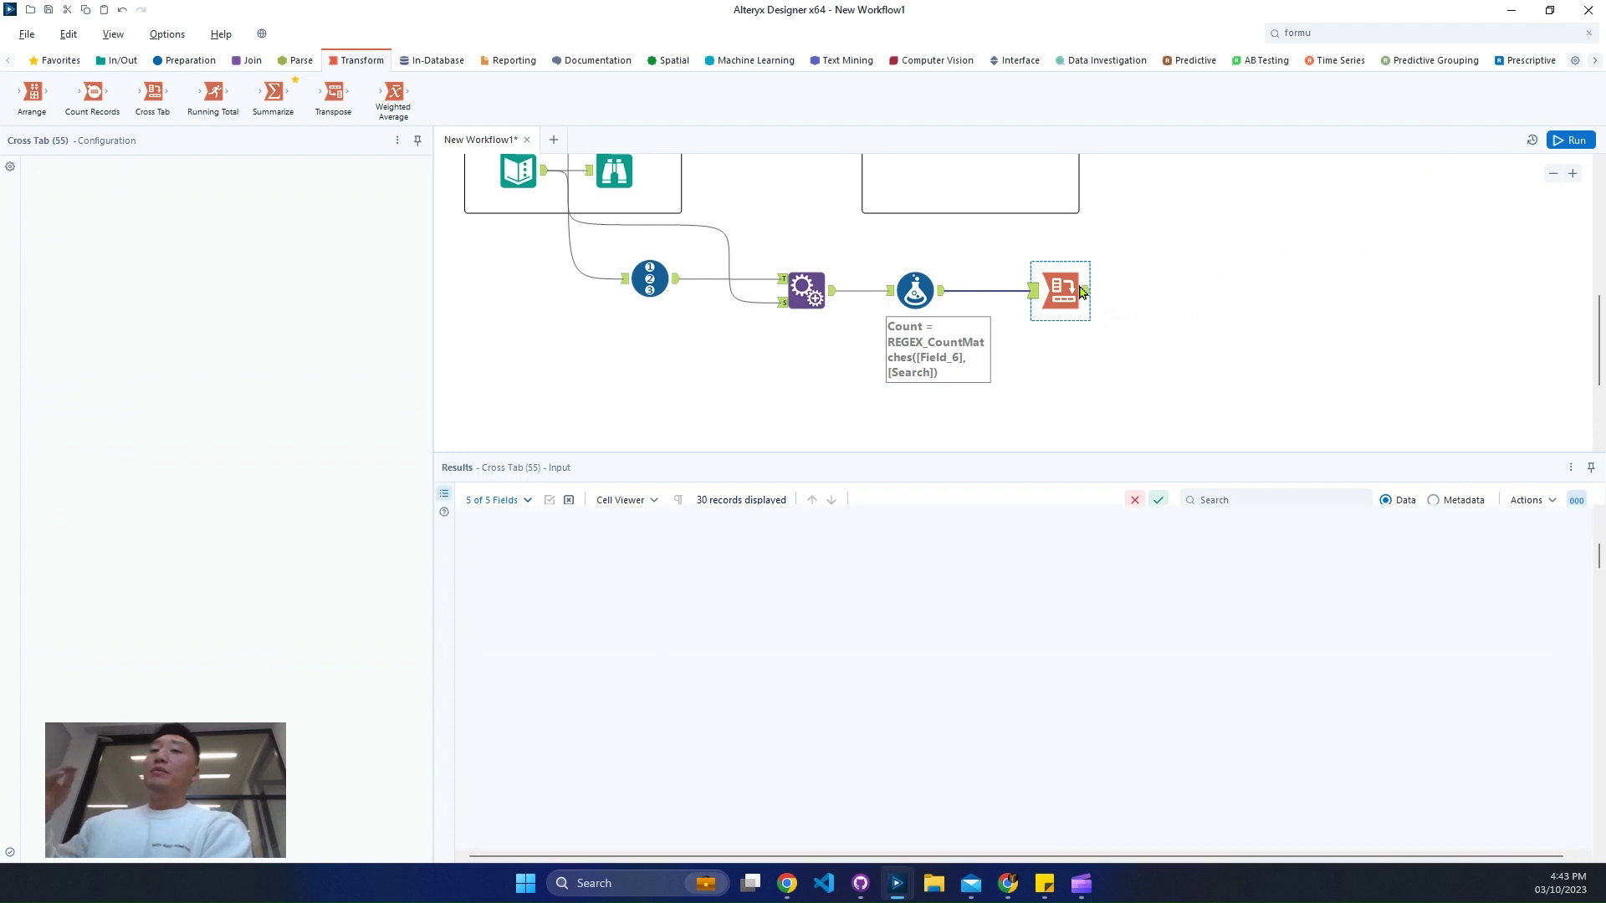
- Run the workflow and compare the Cross Tab output with the Count values in its input
key(ctrl+r)
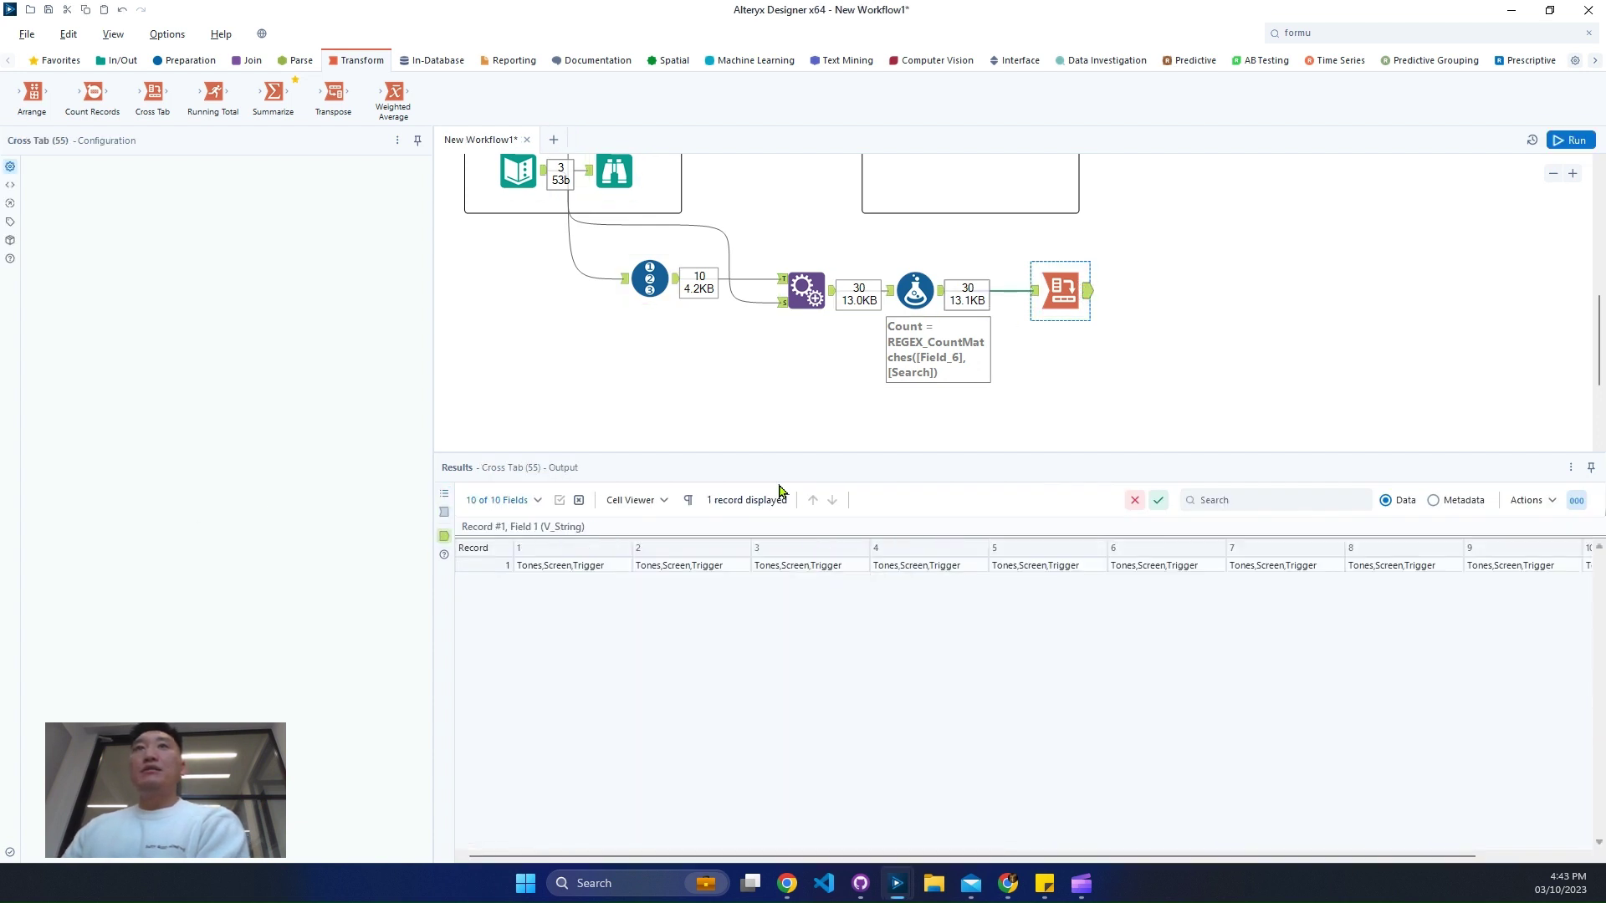
click(1035, 292)
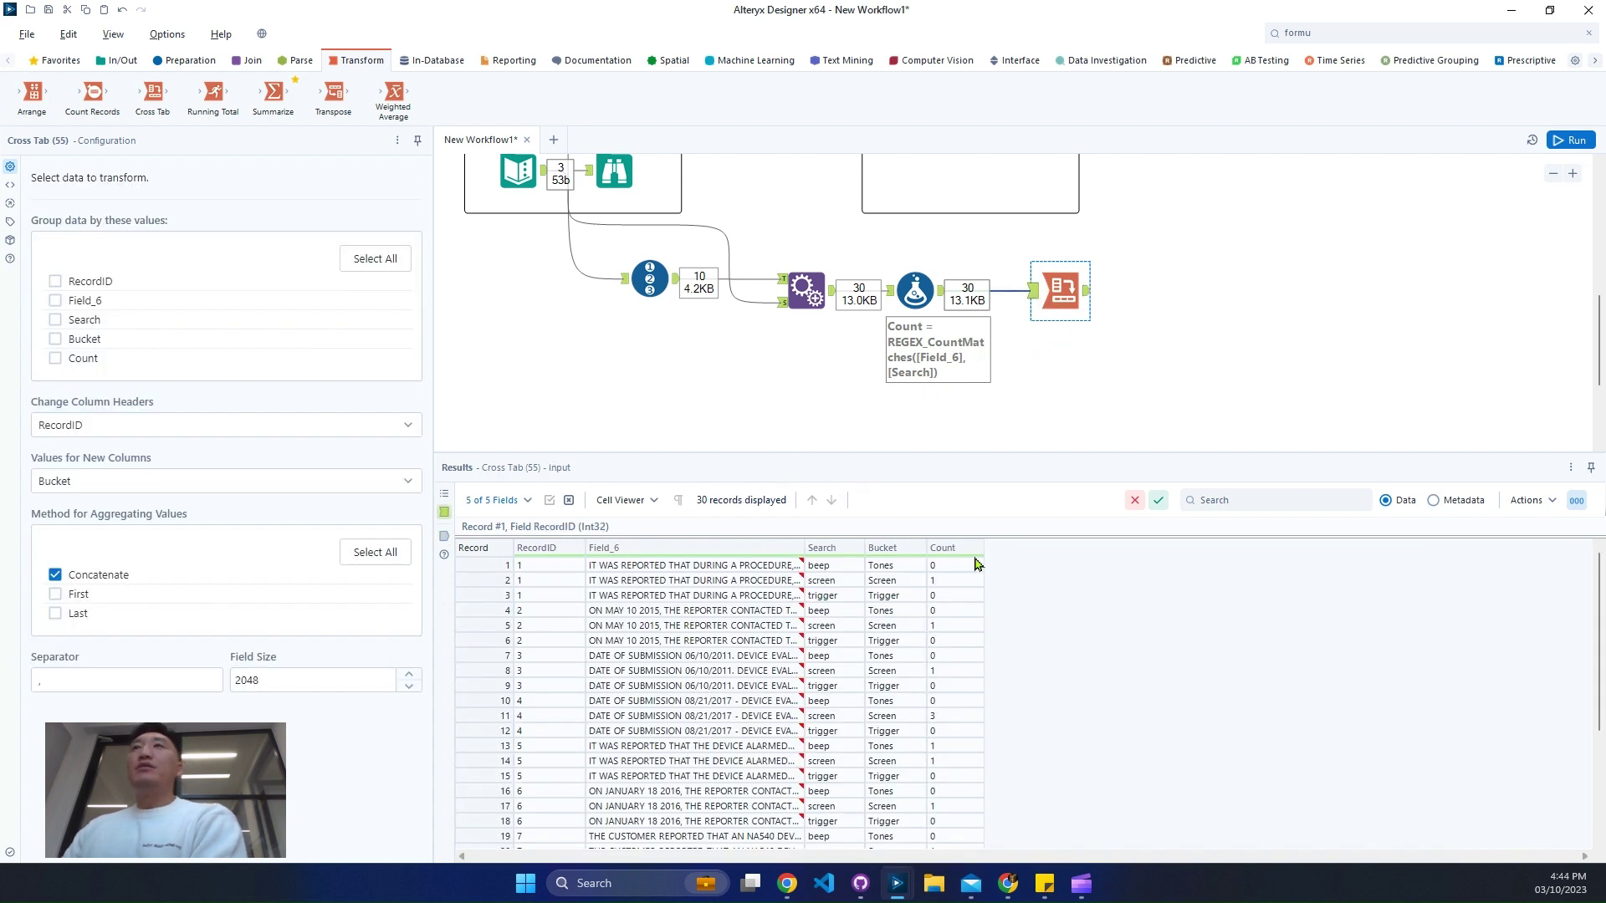
- Make room before the Cross Tab and insert a Filter tool between the Formula and Cross Tab tools
drag(1062, 299, 1110, 295)
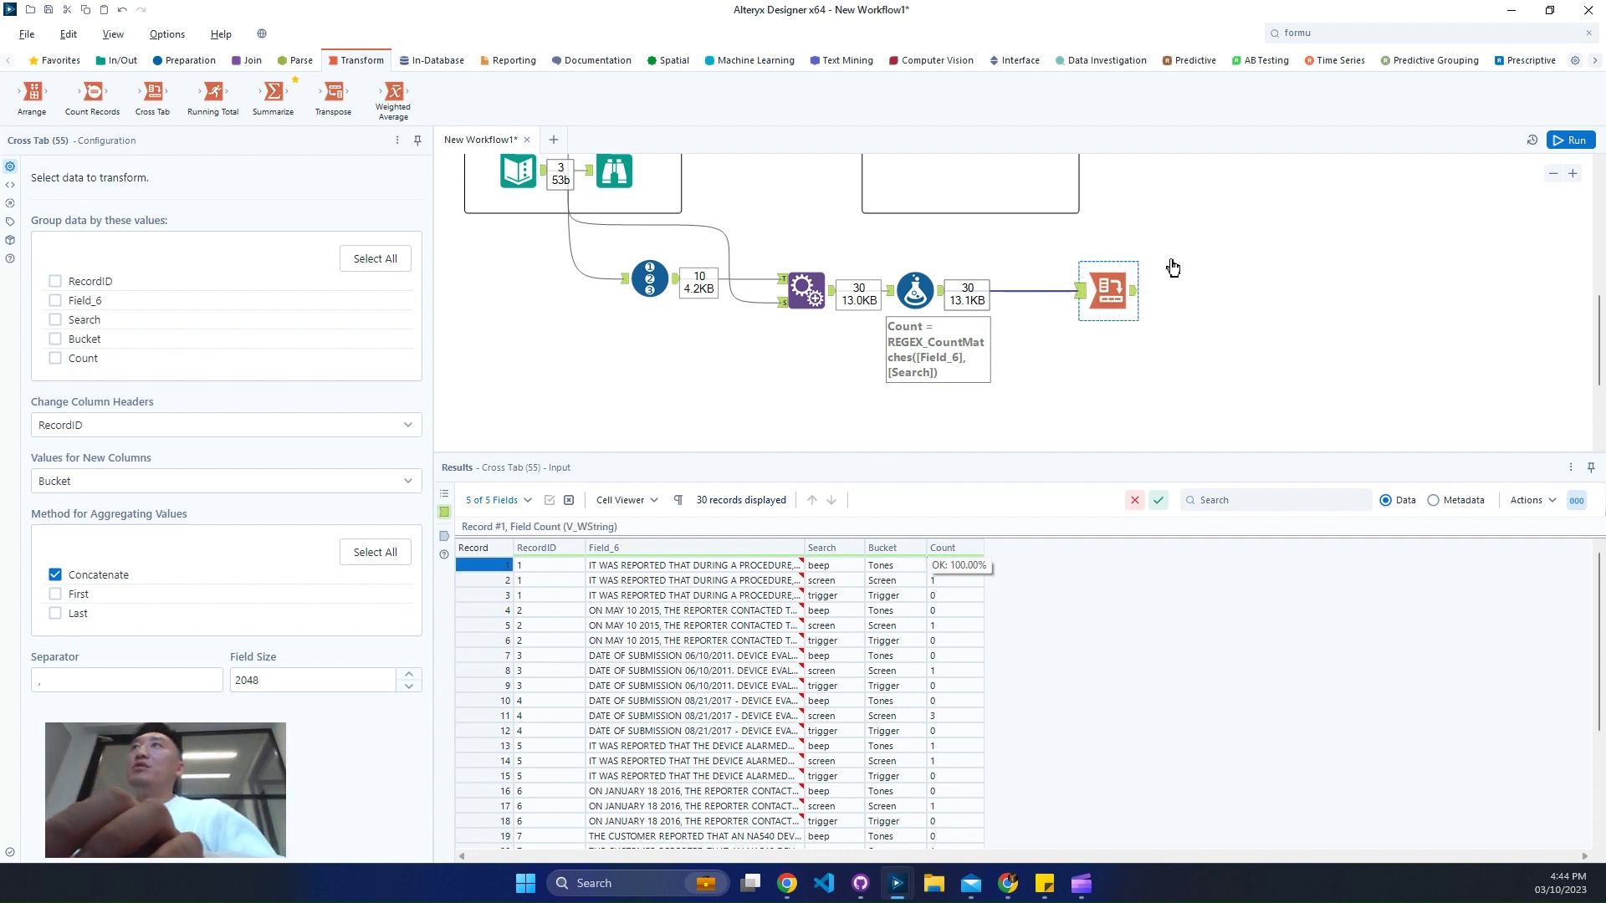
click(1361, 33)
text(fil)
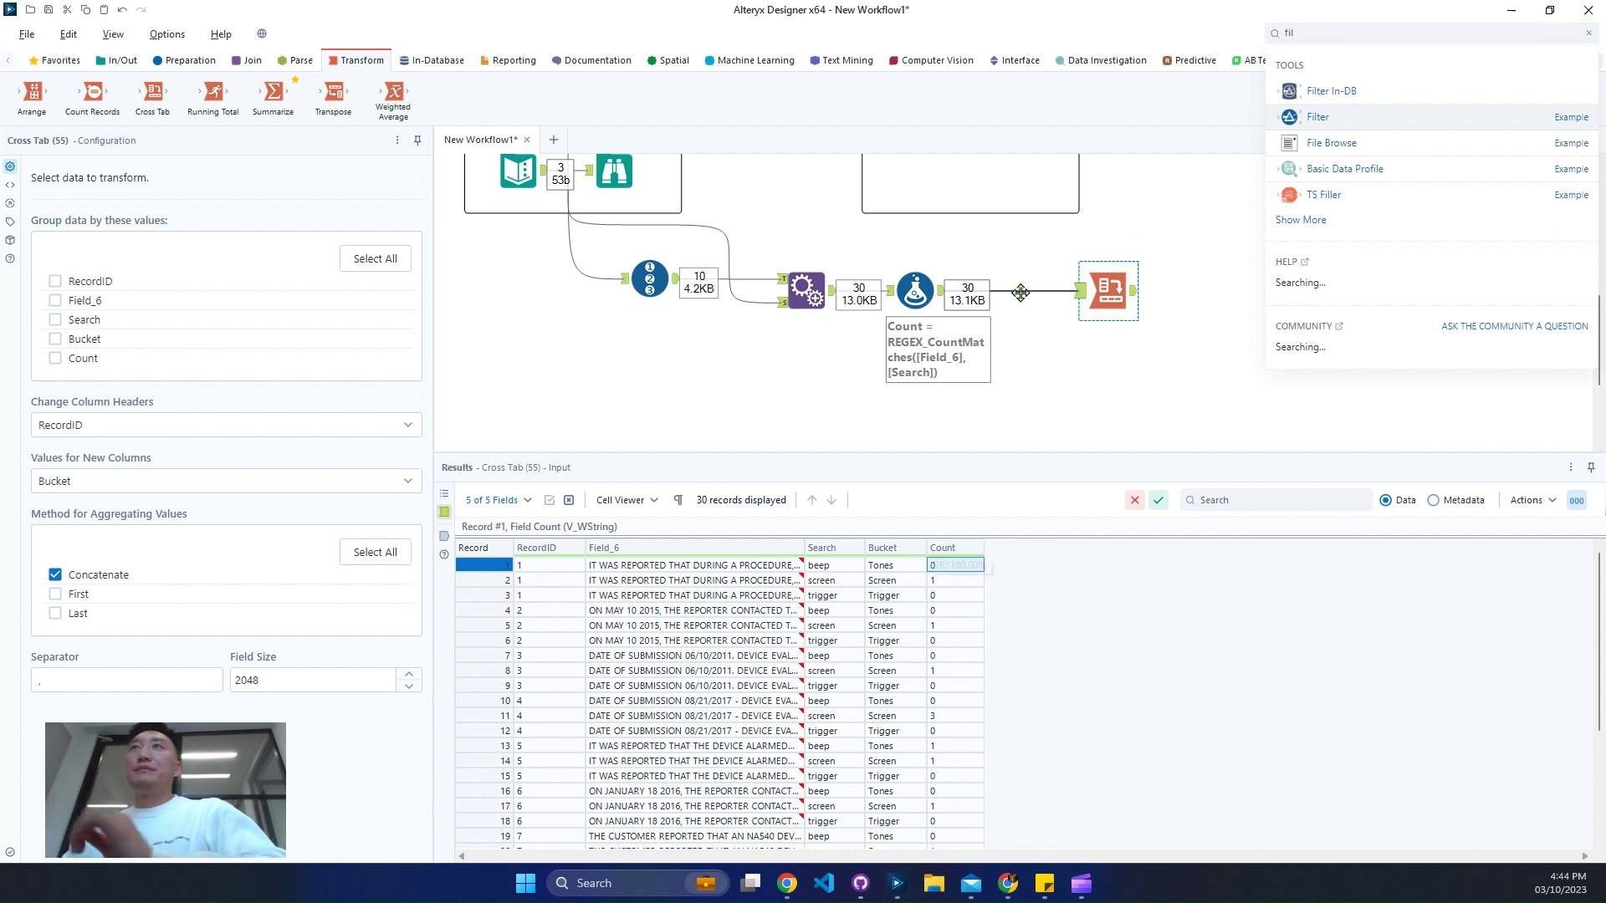
drag(1371, 125, 1022, 311)
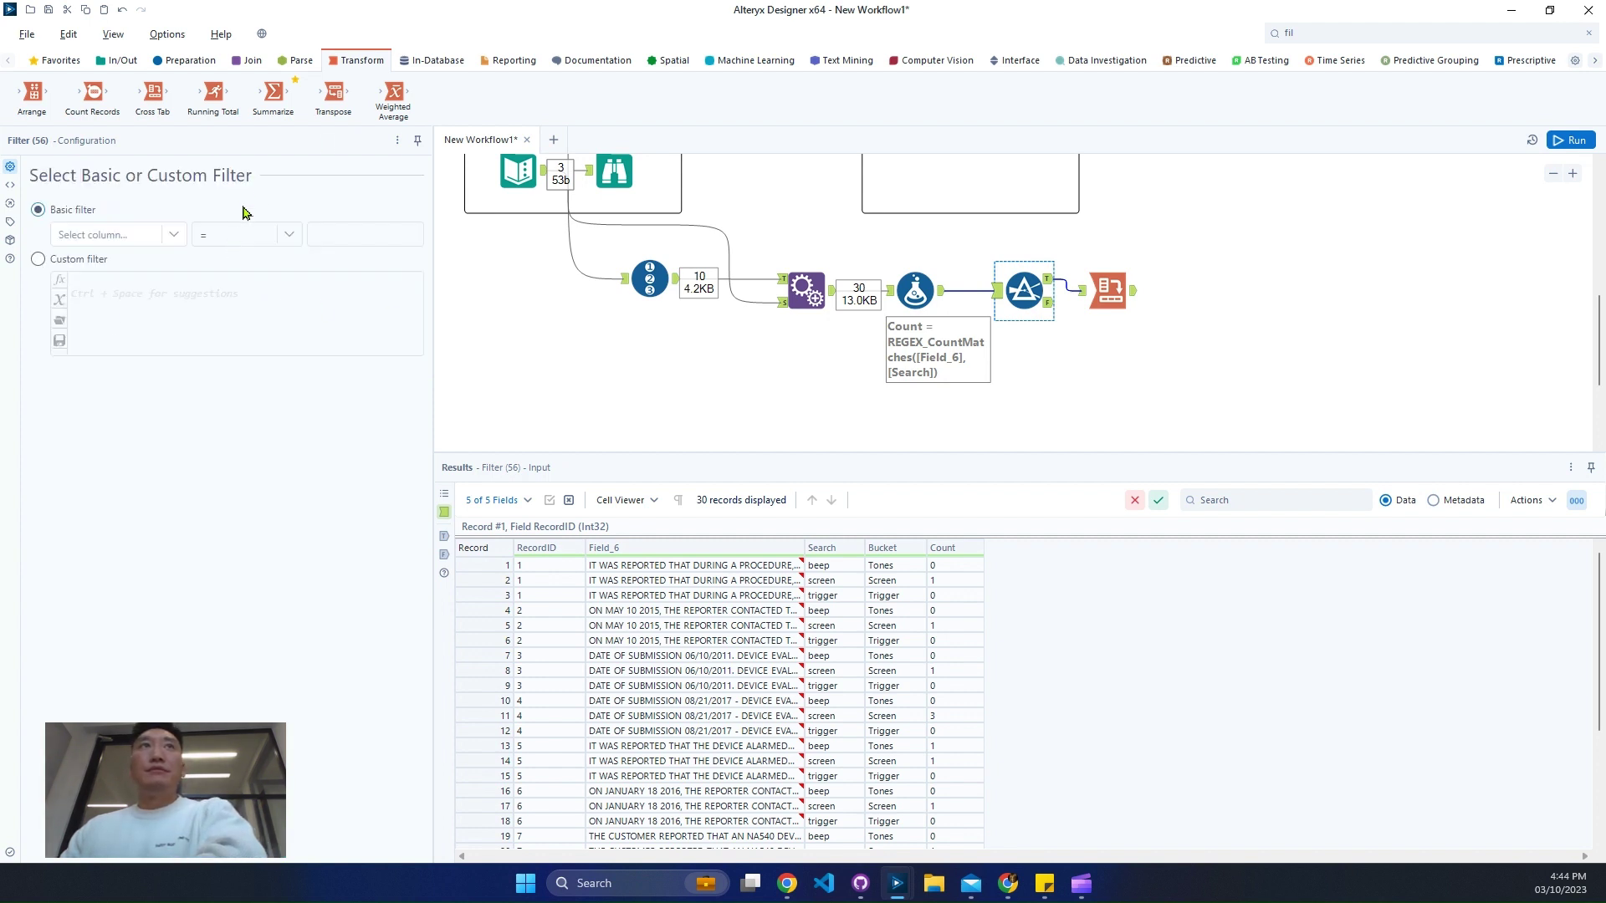
- Set up the Filter's basic condition on the Count column with the Does not equal operator
click(159, 237)
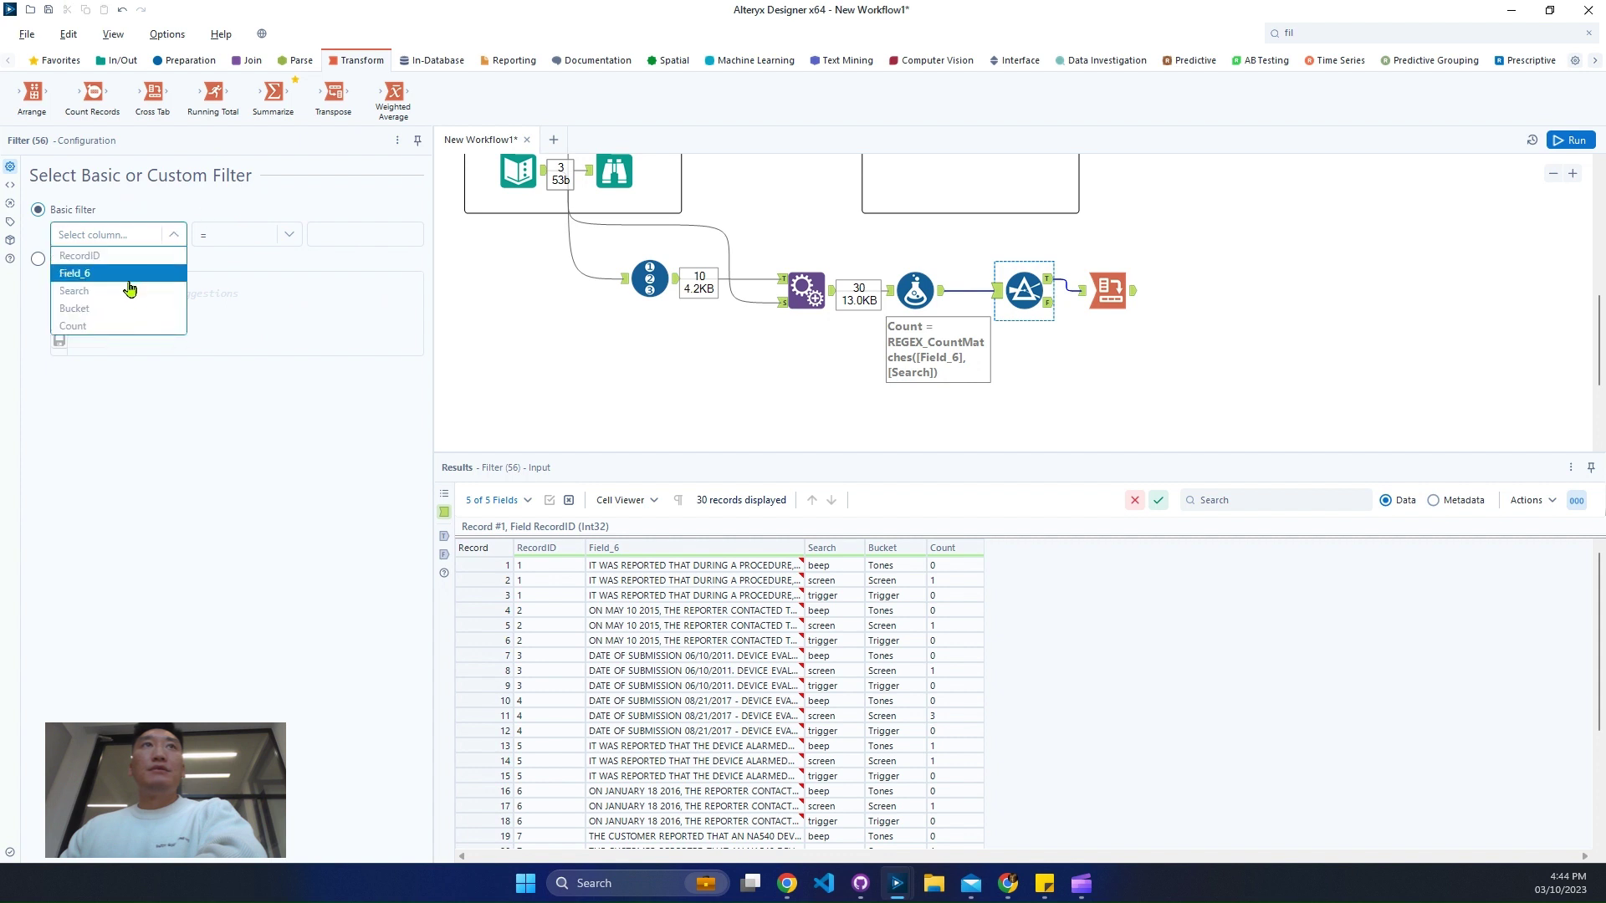
key(Return)
click(268, 236)
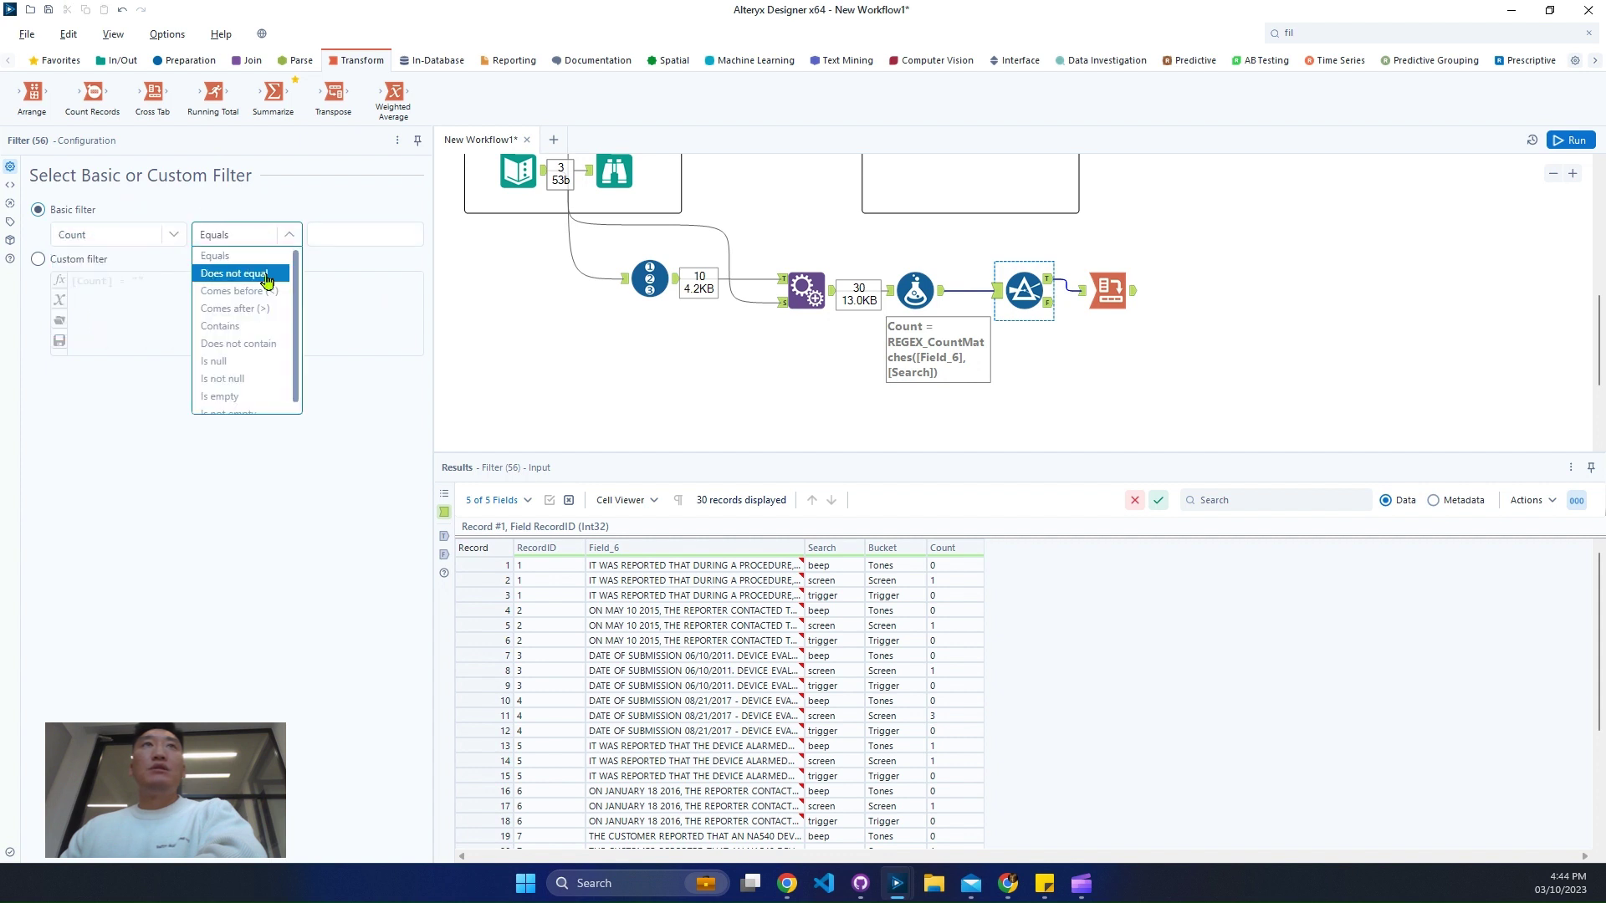
click(354, 240)
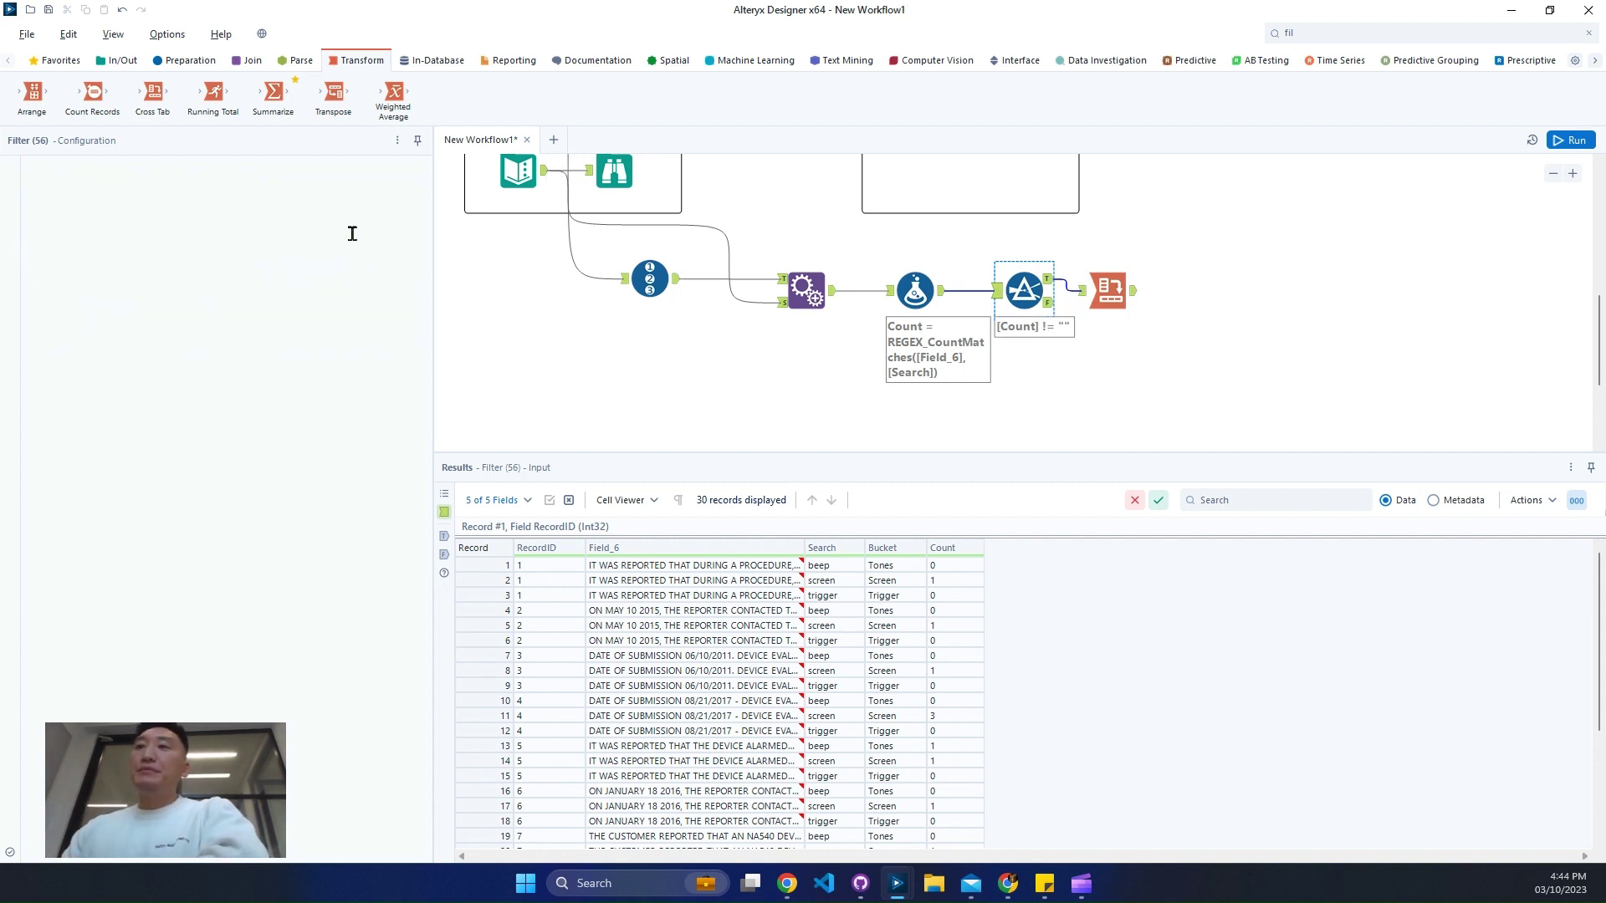
- Run the workflow and examine the Cross Tab output and the Filter's True output
key(ctrl+r)
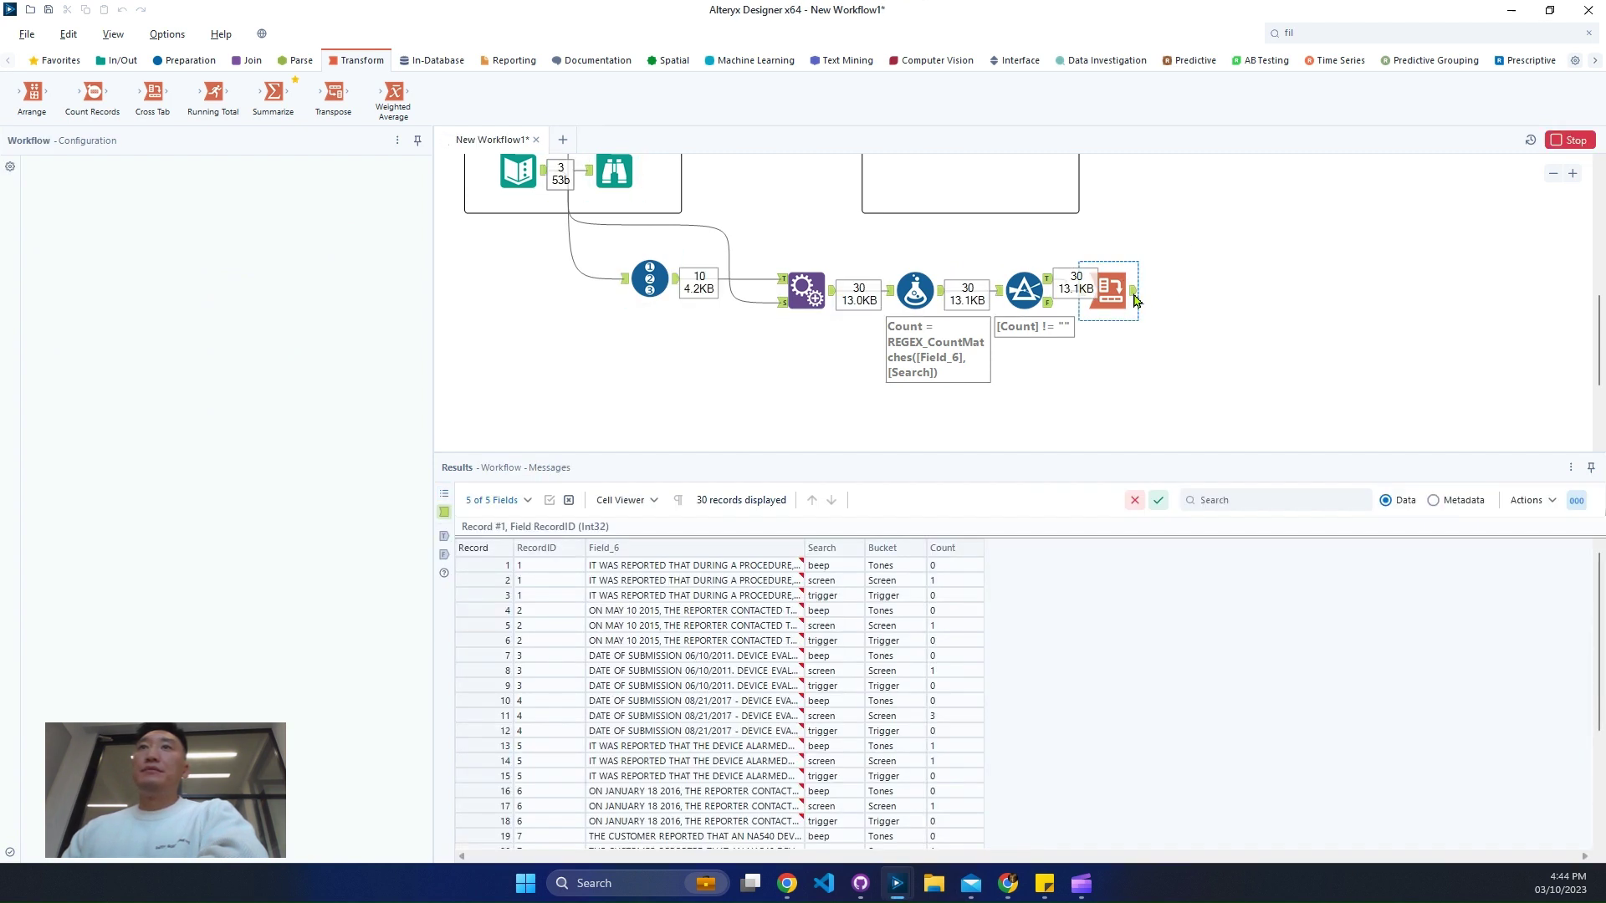
click(1135, 296)
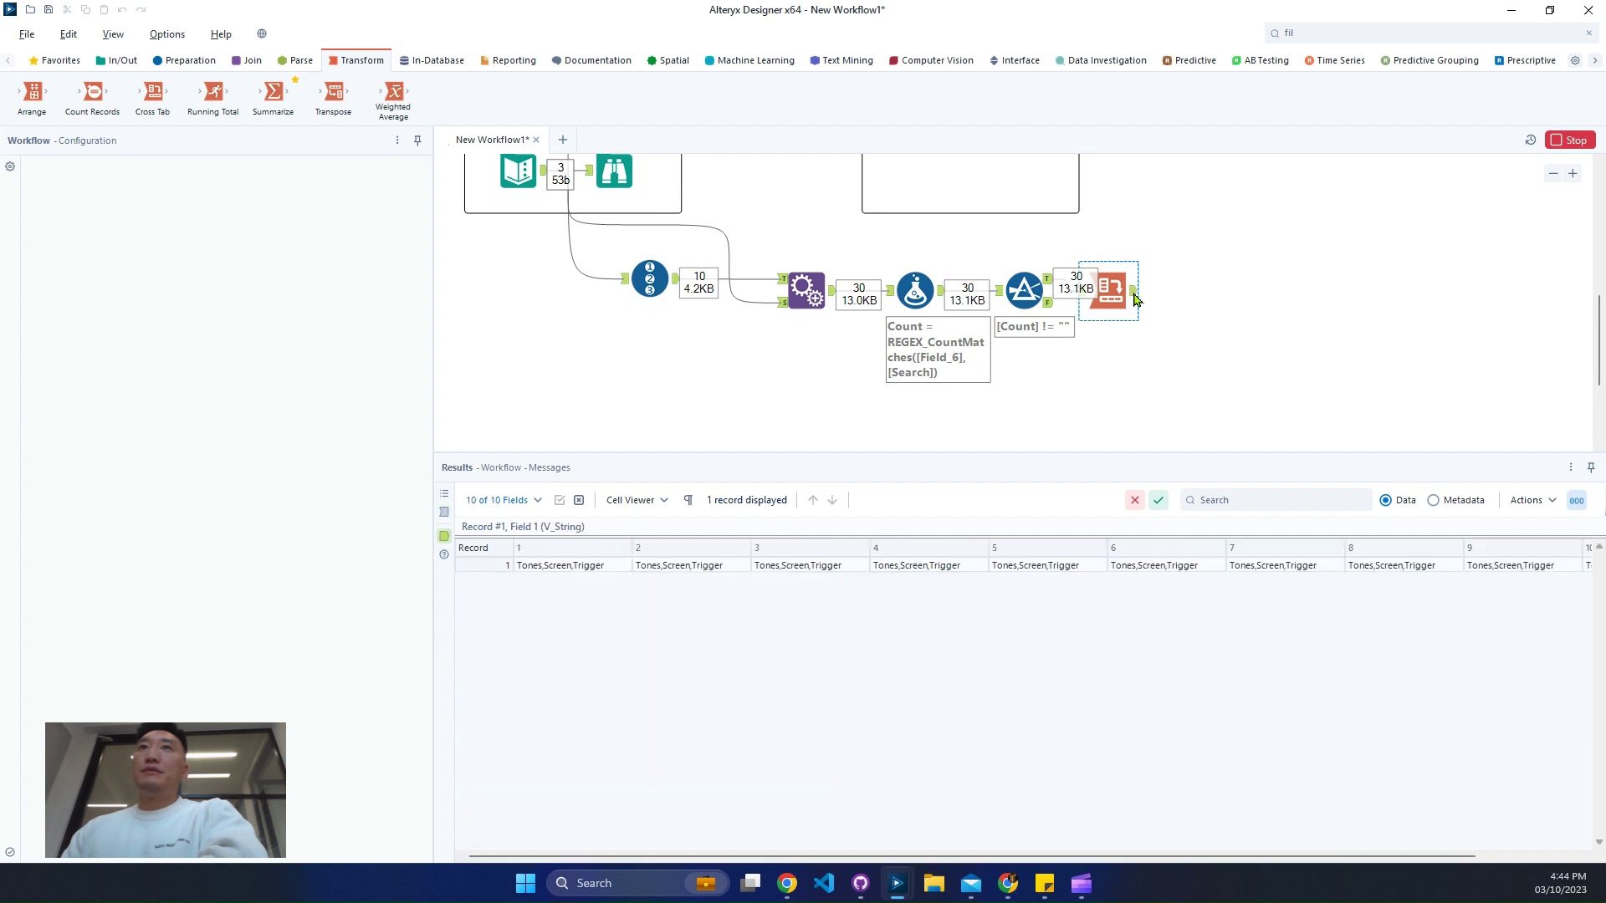
click(1052, 285)
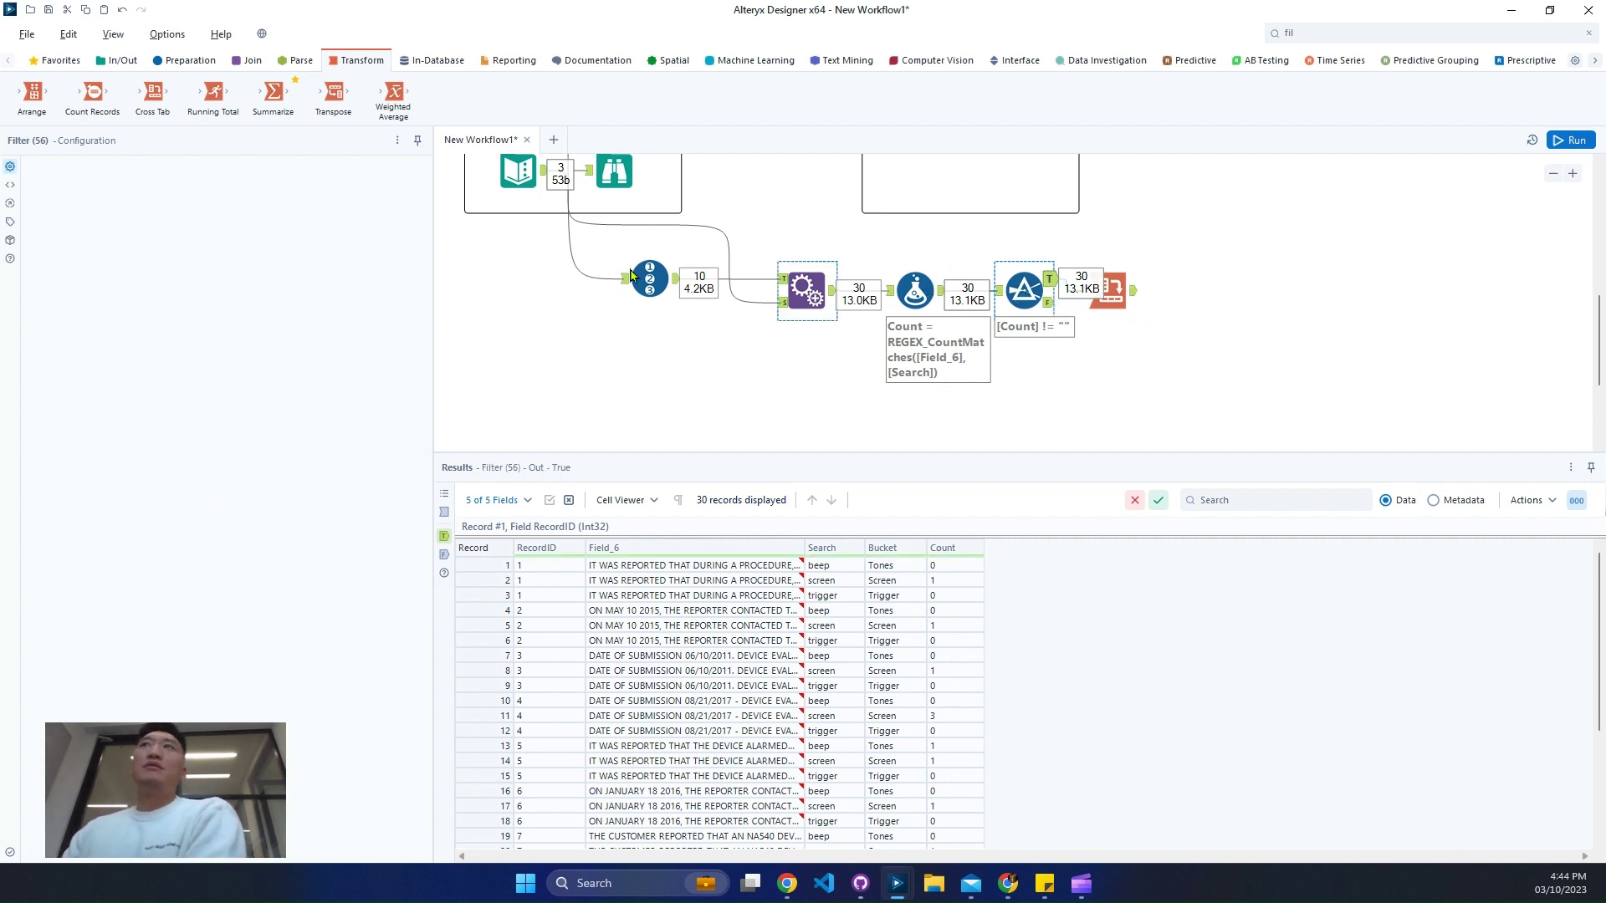
- Set the Filter's comparison value to 0 so that Count does not equal 0
click(1022, 286)
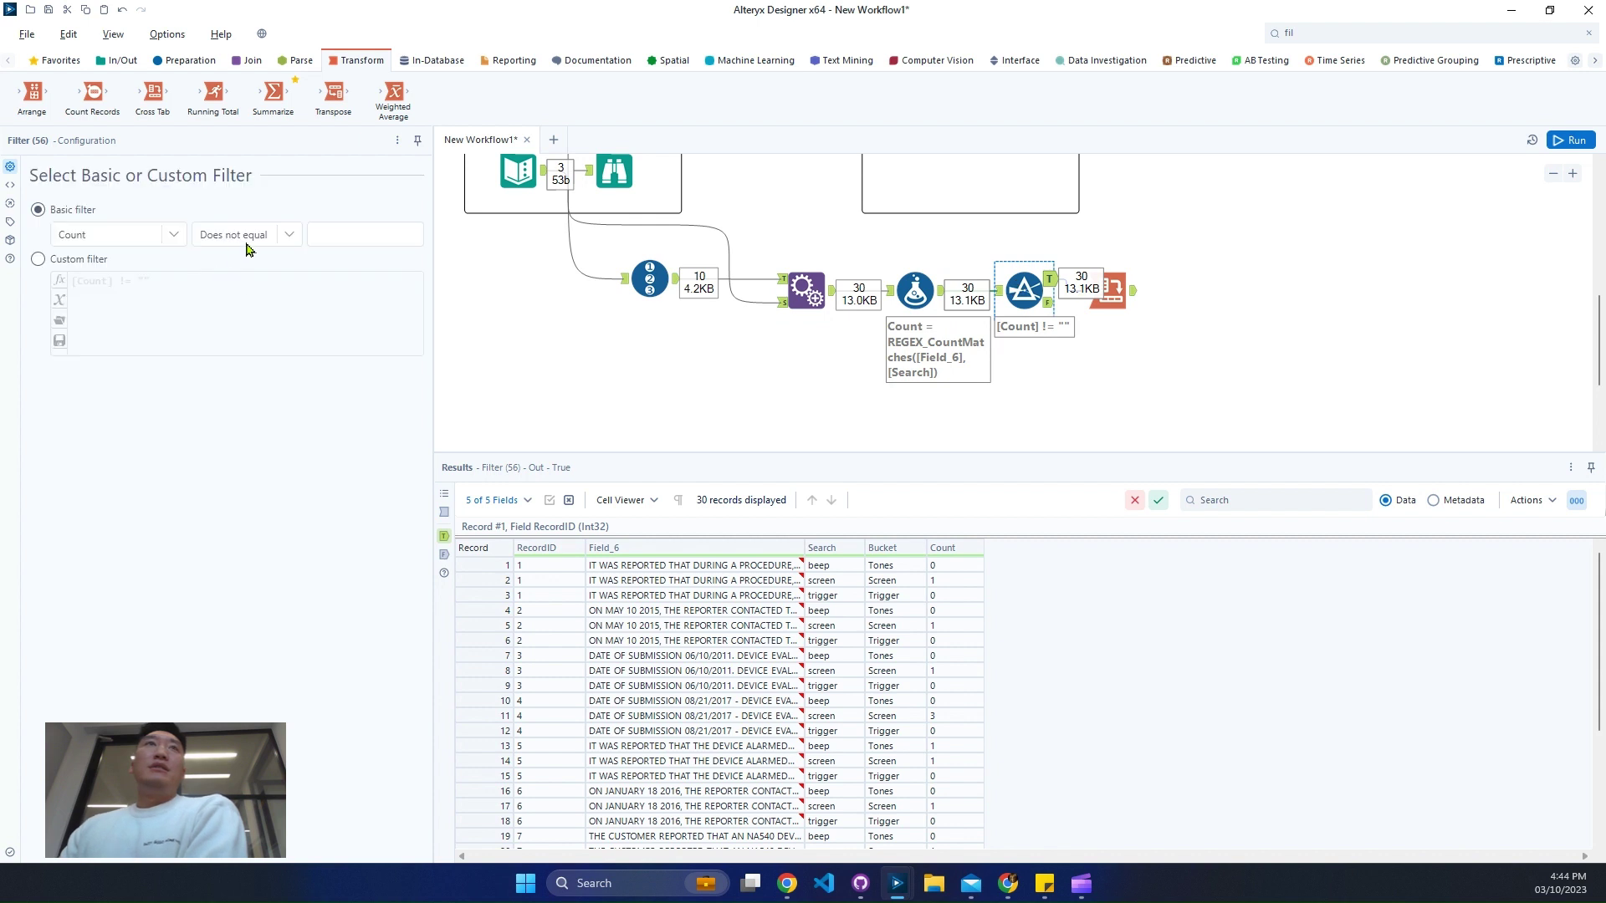
click(259, 235)
click(366, 233)
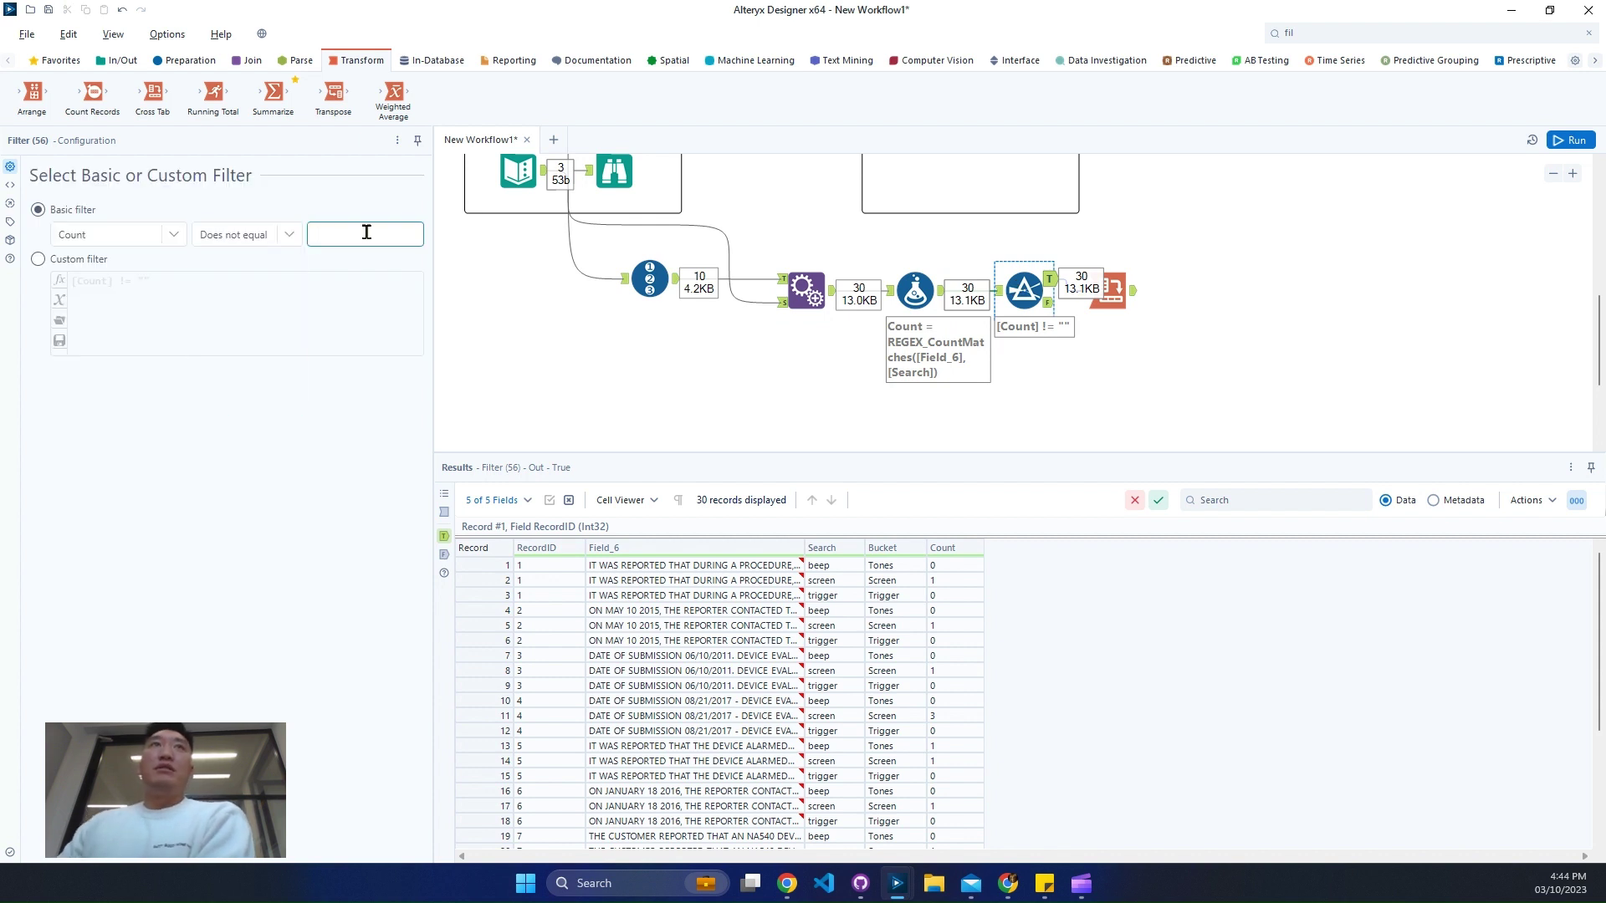
text(0)
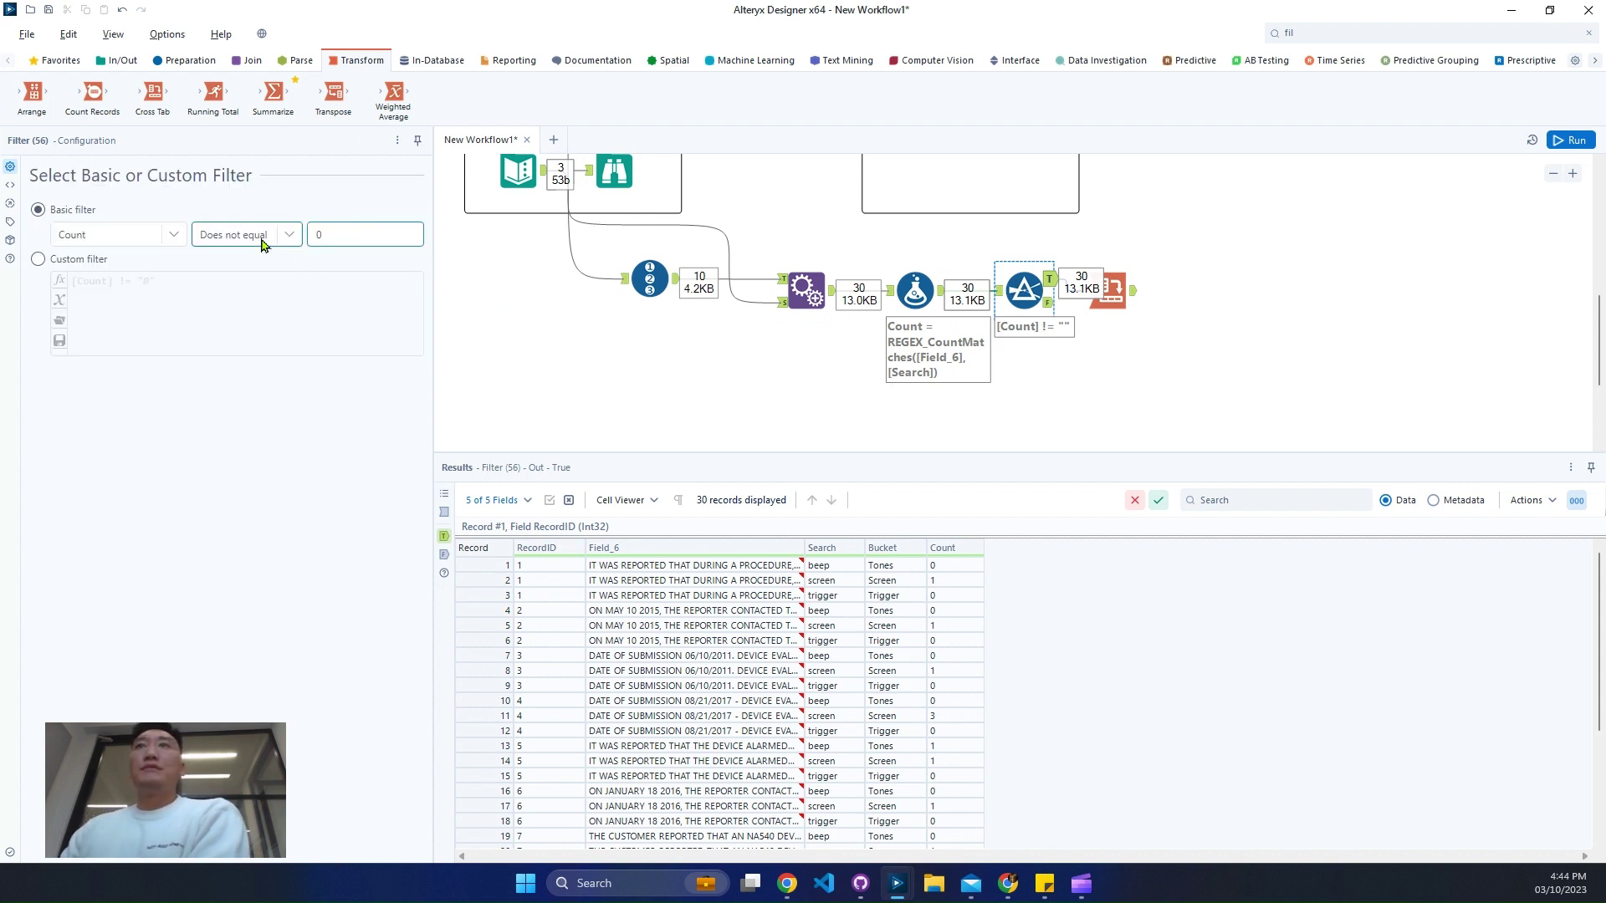
- Check the field types in the Filter output's metadata, and change the Formula tool's Count data type to Byte
click(1433, 500)
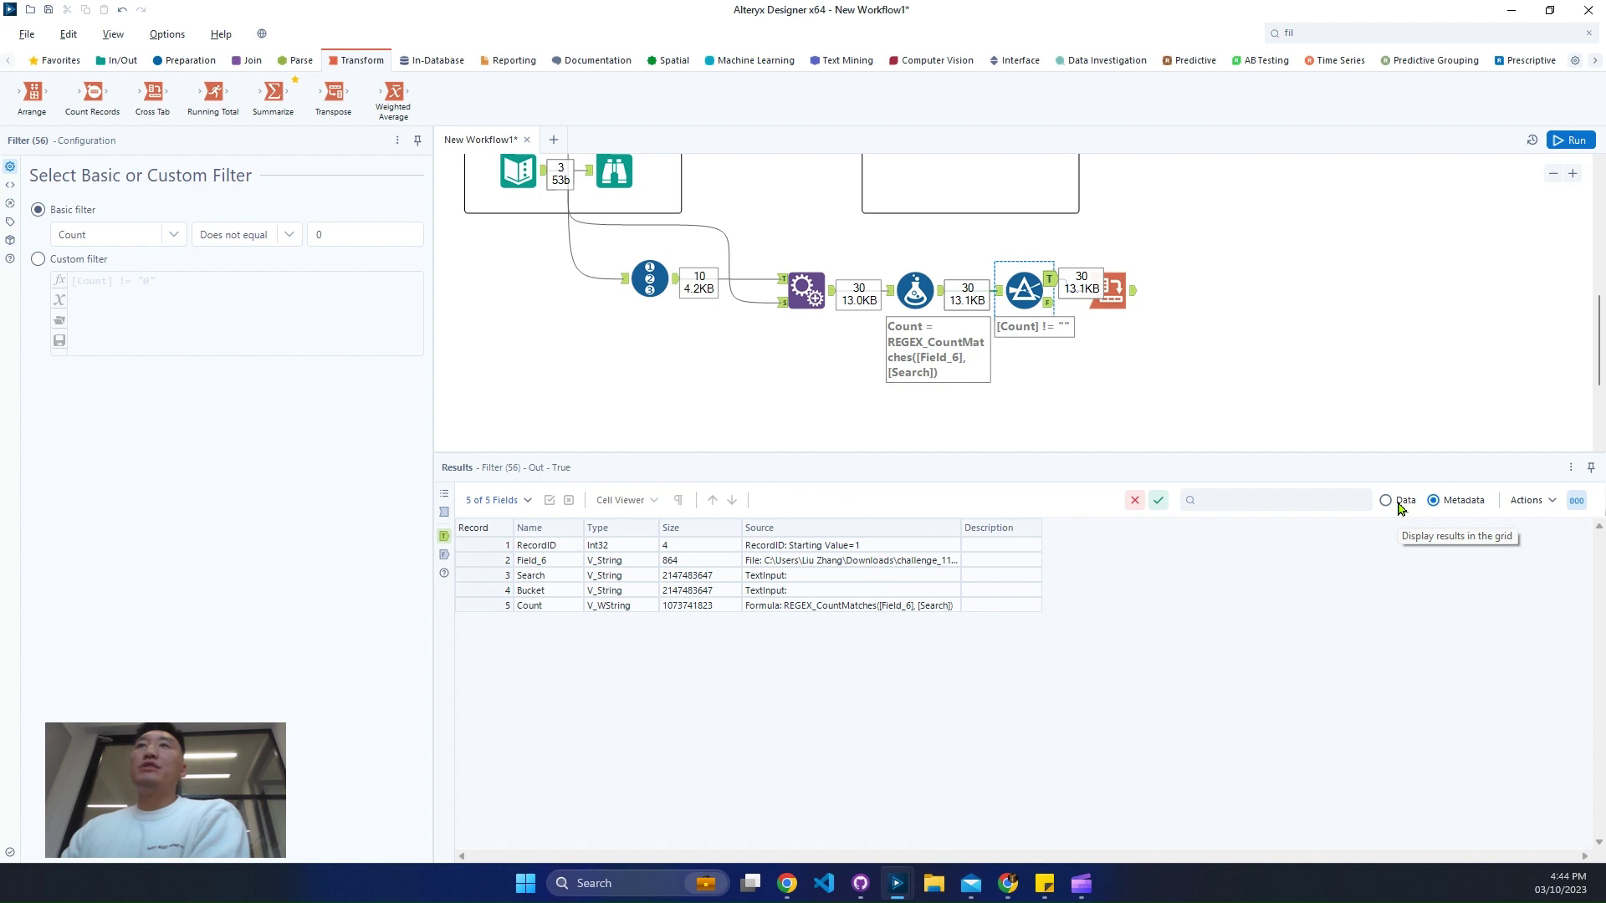
click(1401, 504)
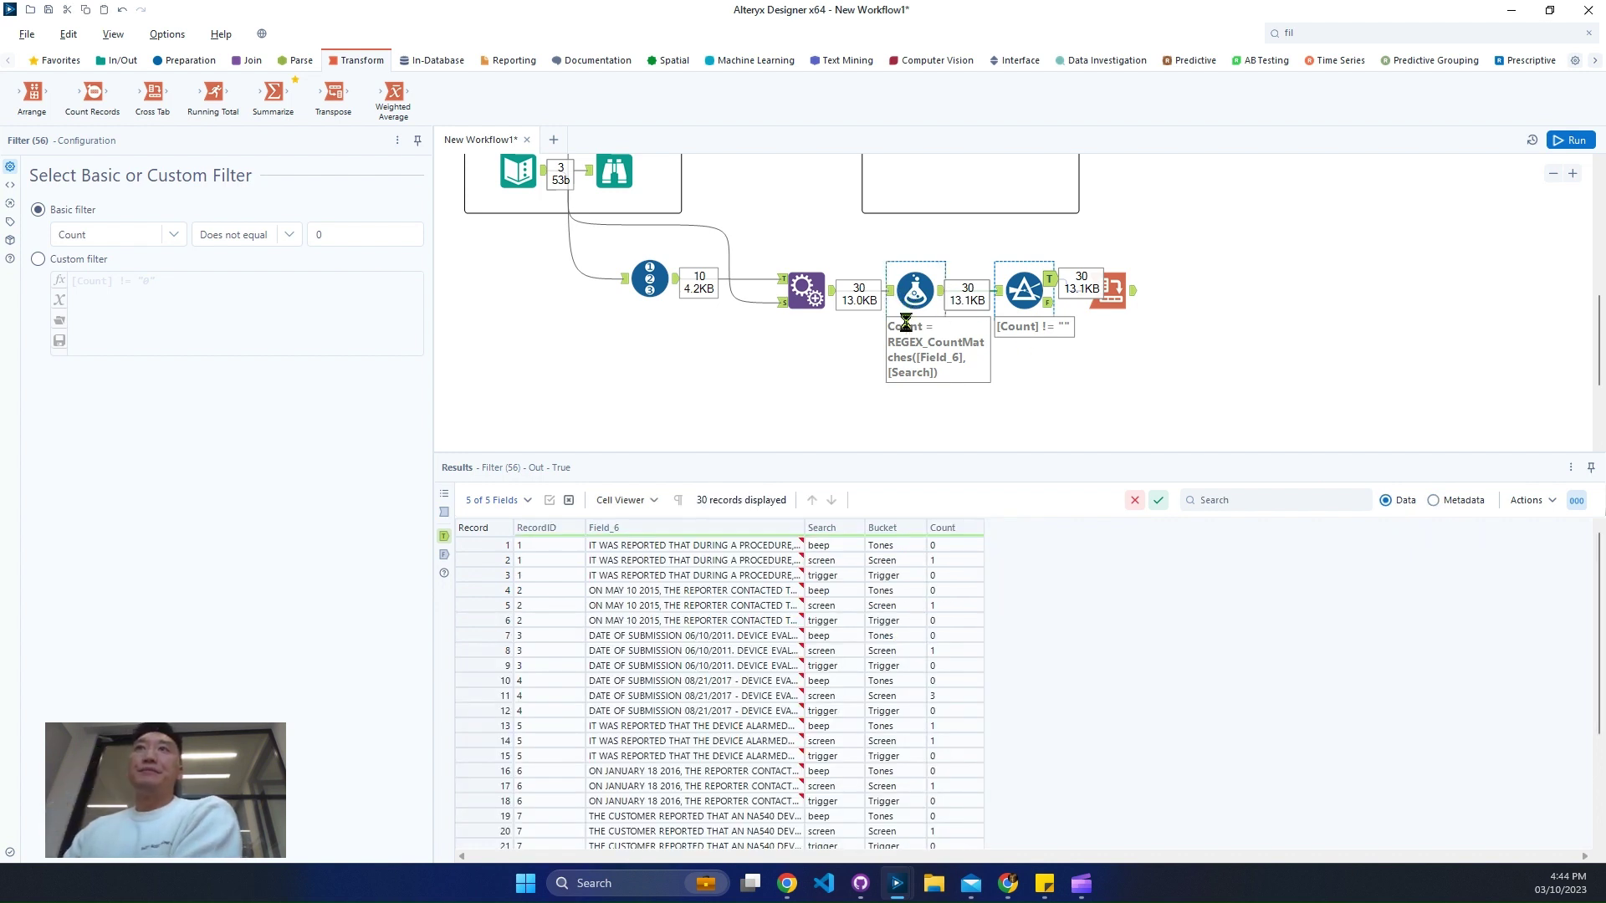
click(1073, 328)
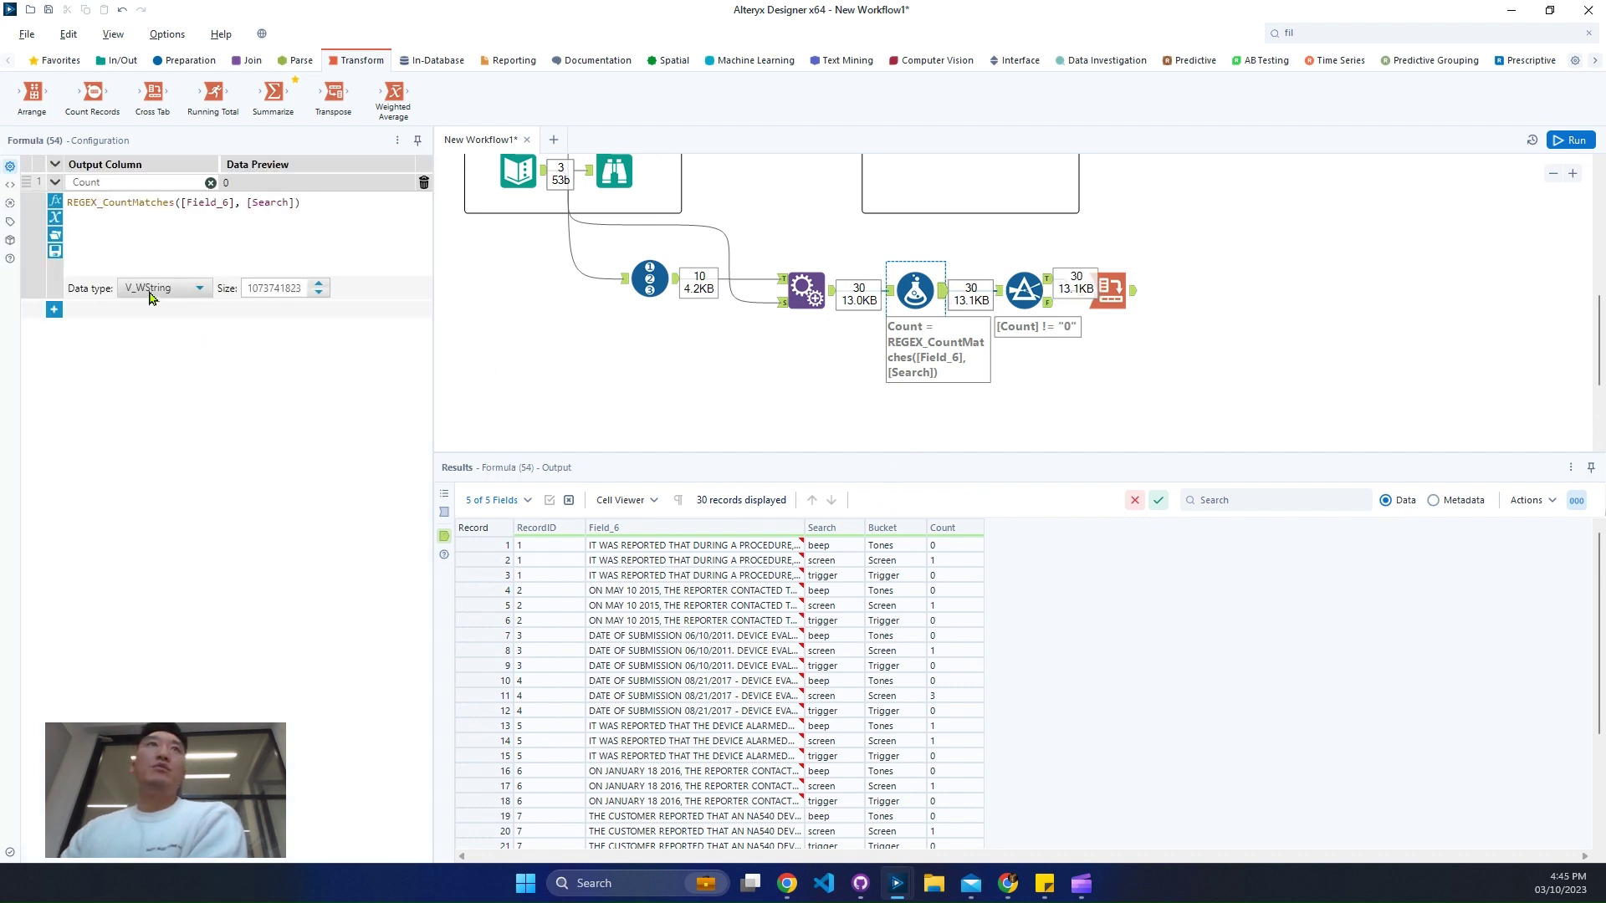
click(157, 289)
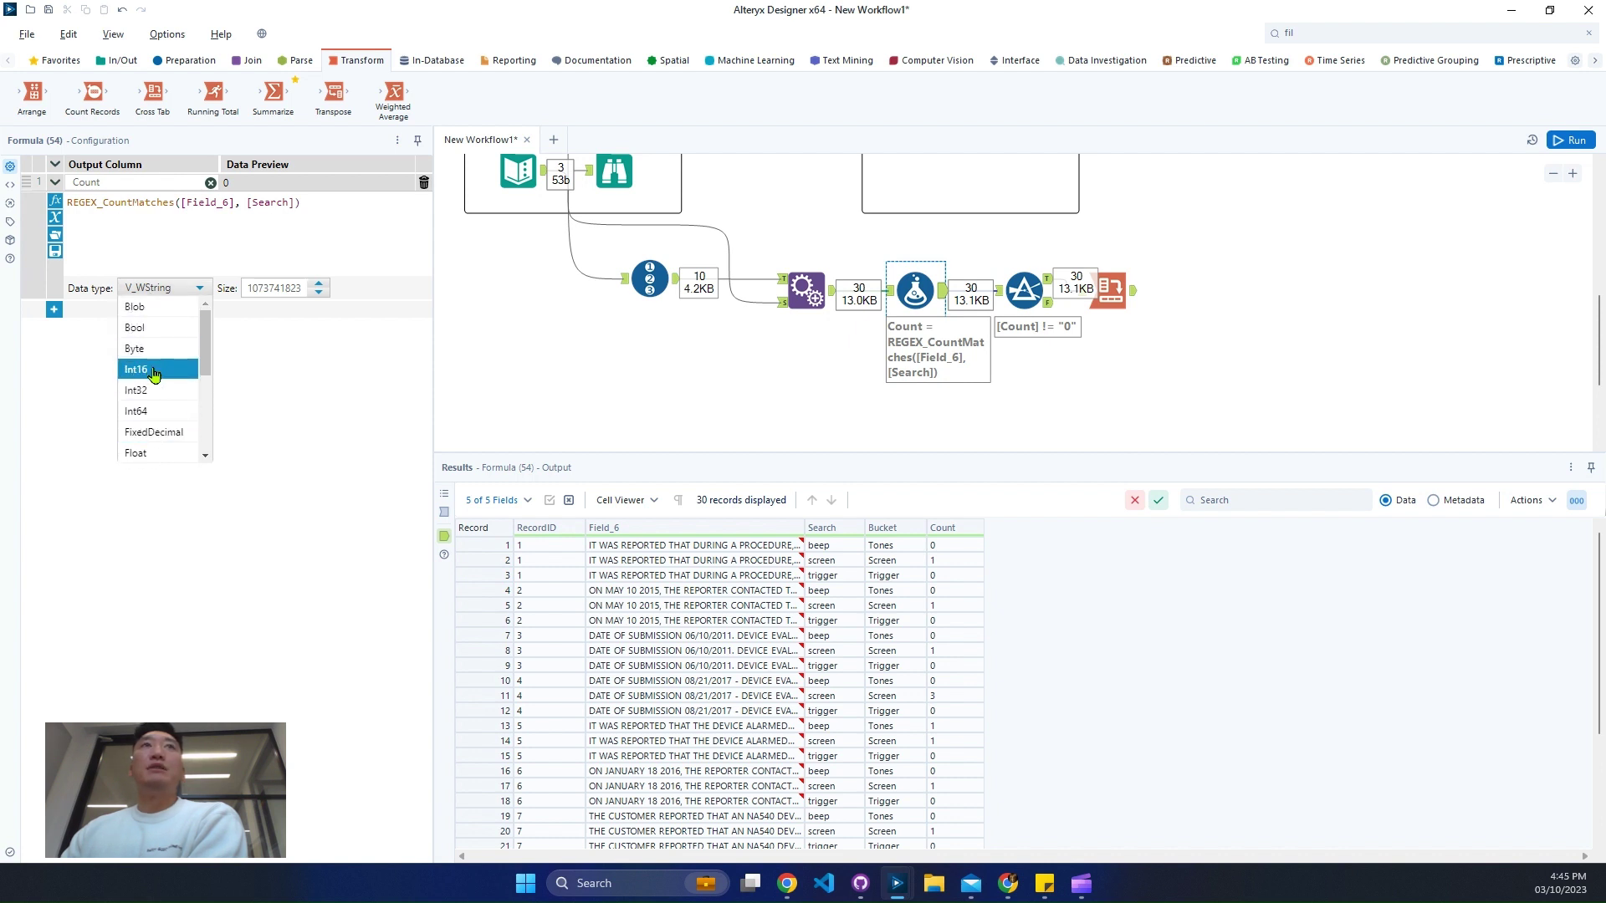
click(170, 345)
- Set the Filter's numeric condition to Count != 0 and rerun the workflow
click(1008, 306)
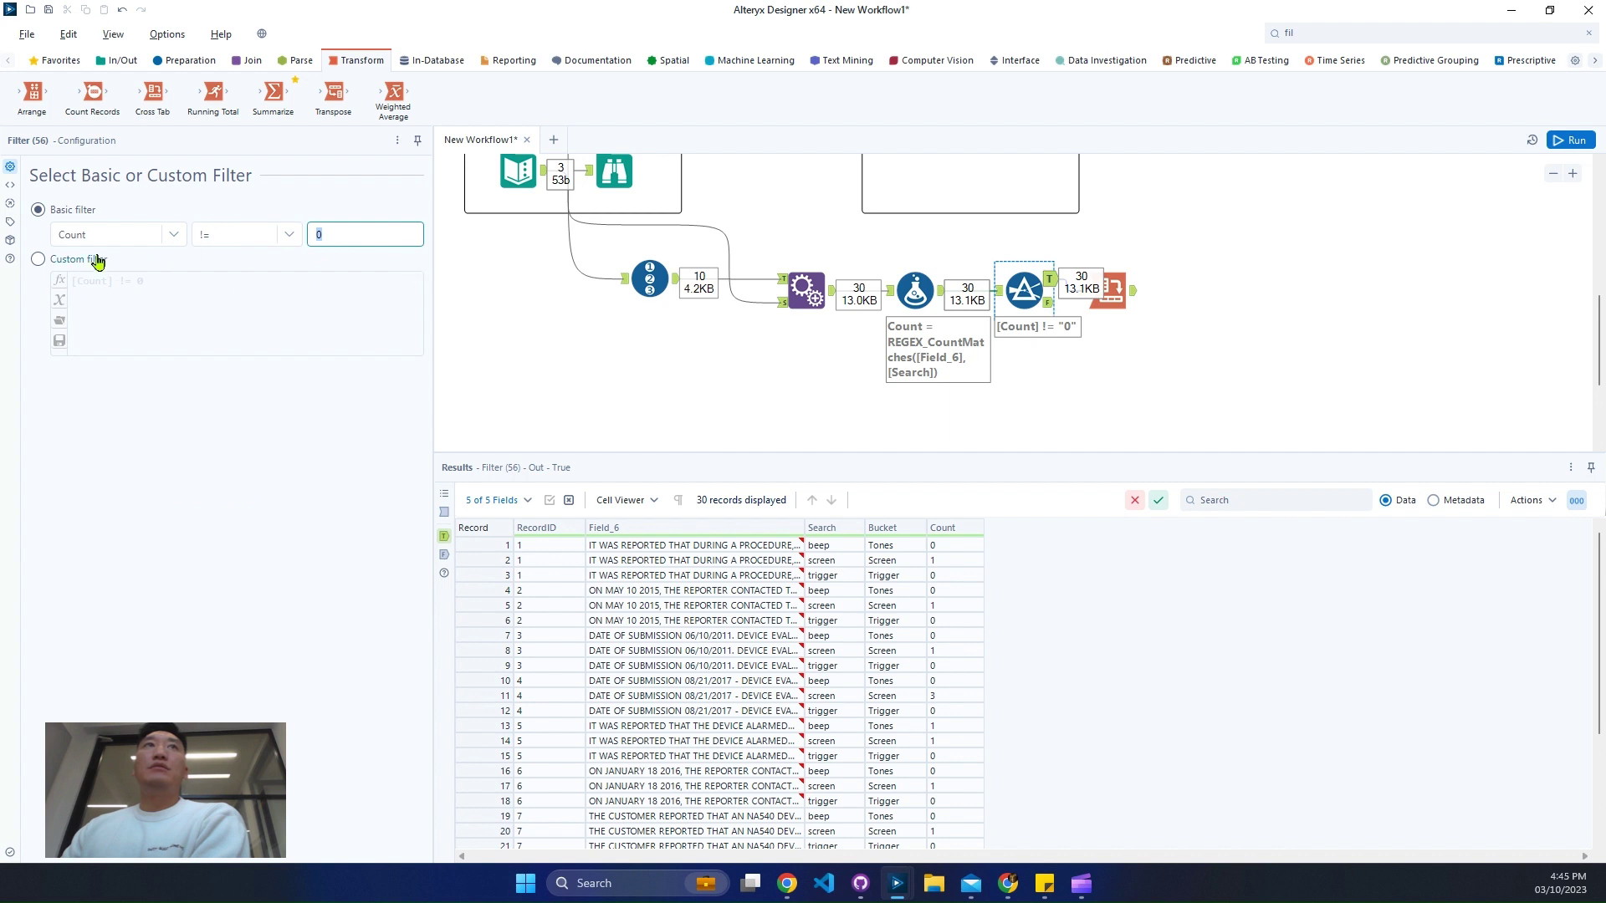
click(243, 236)
click(235, 263)
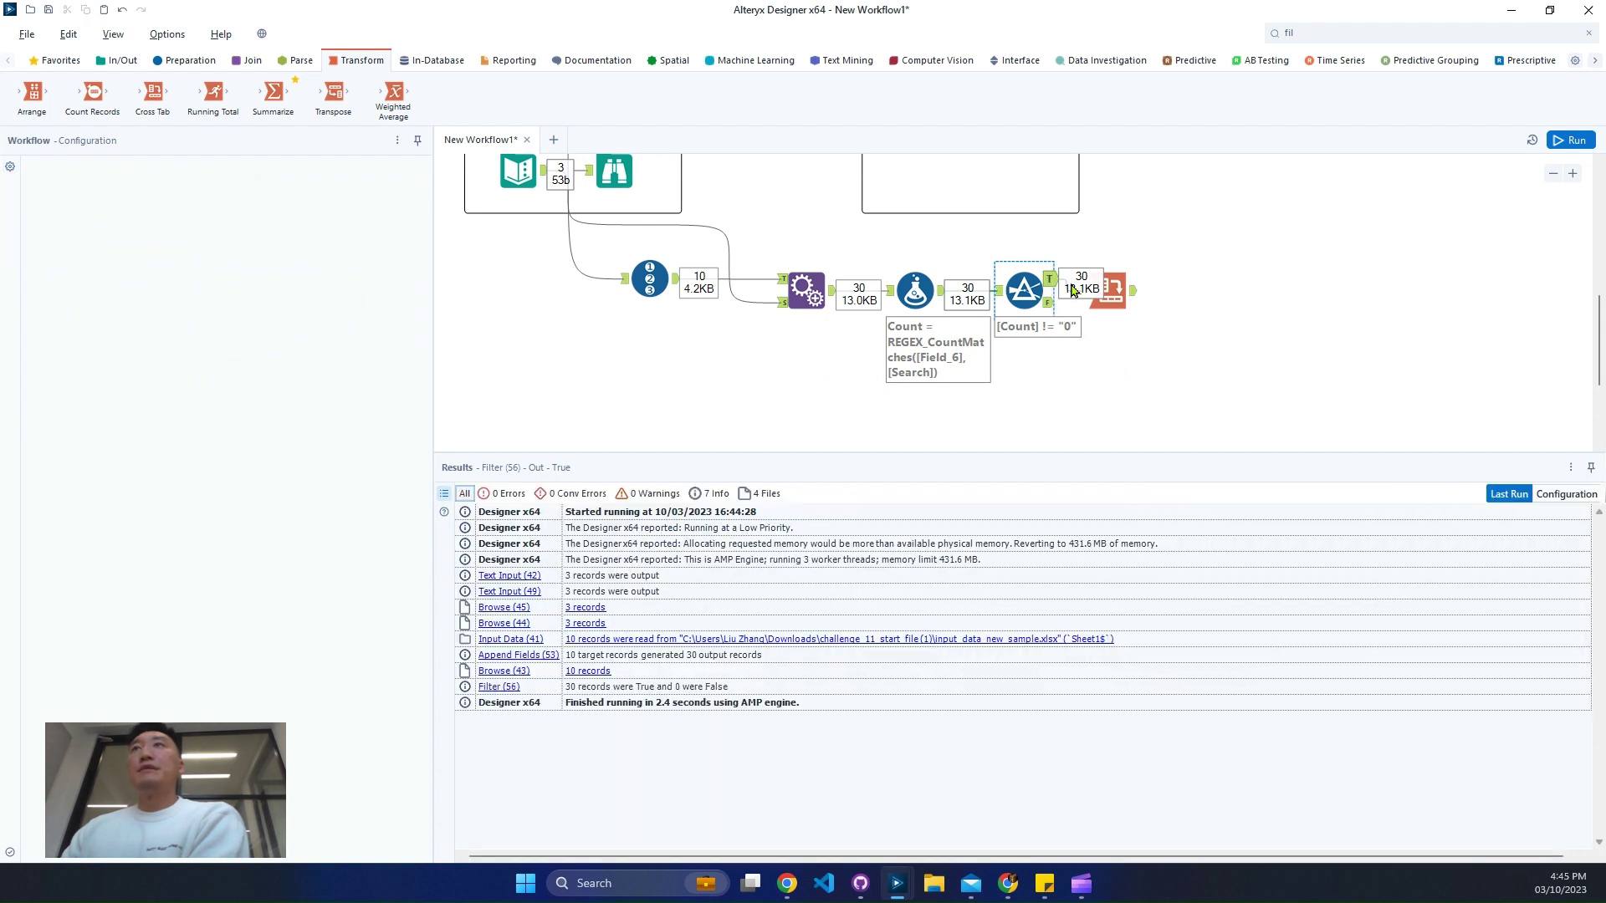
click(1069, 342)
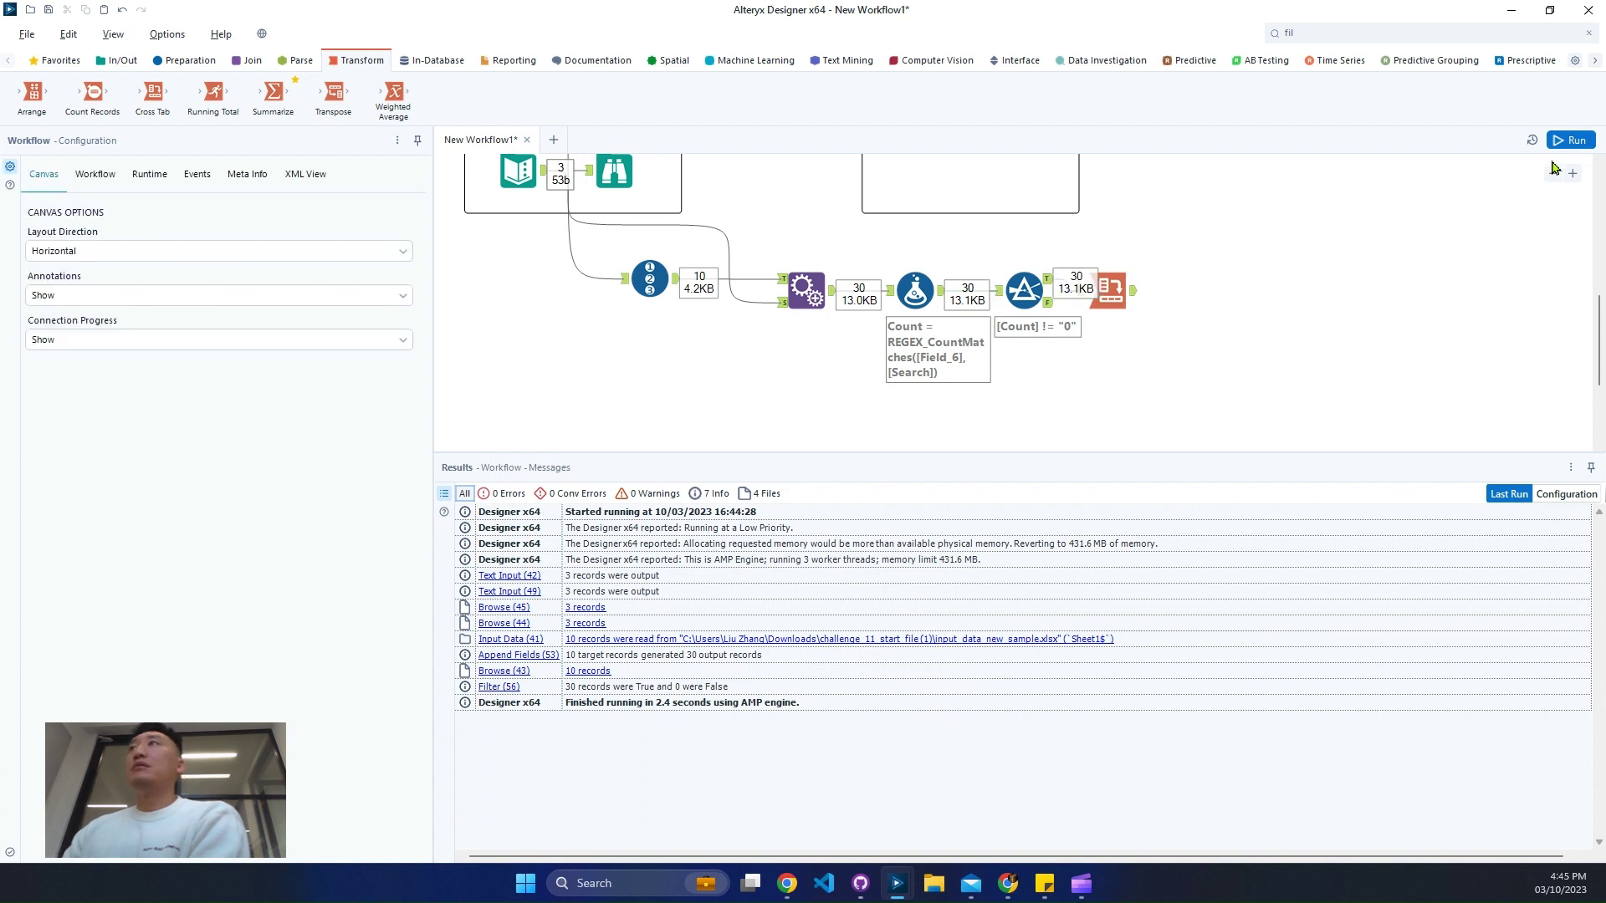
click(1571, 142)
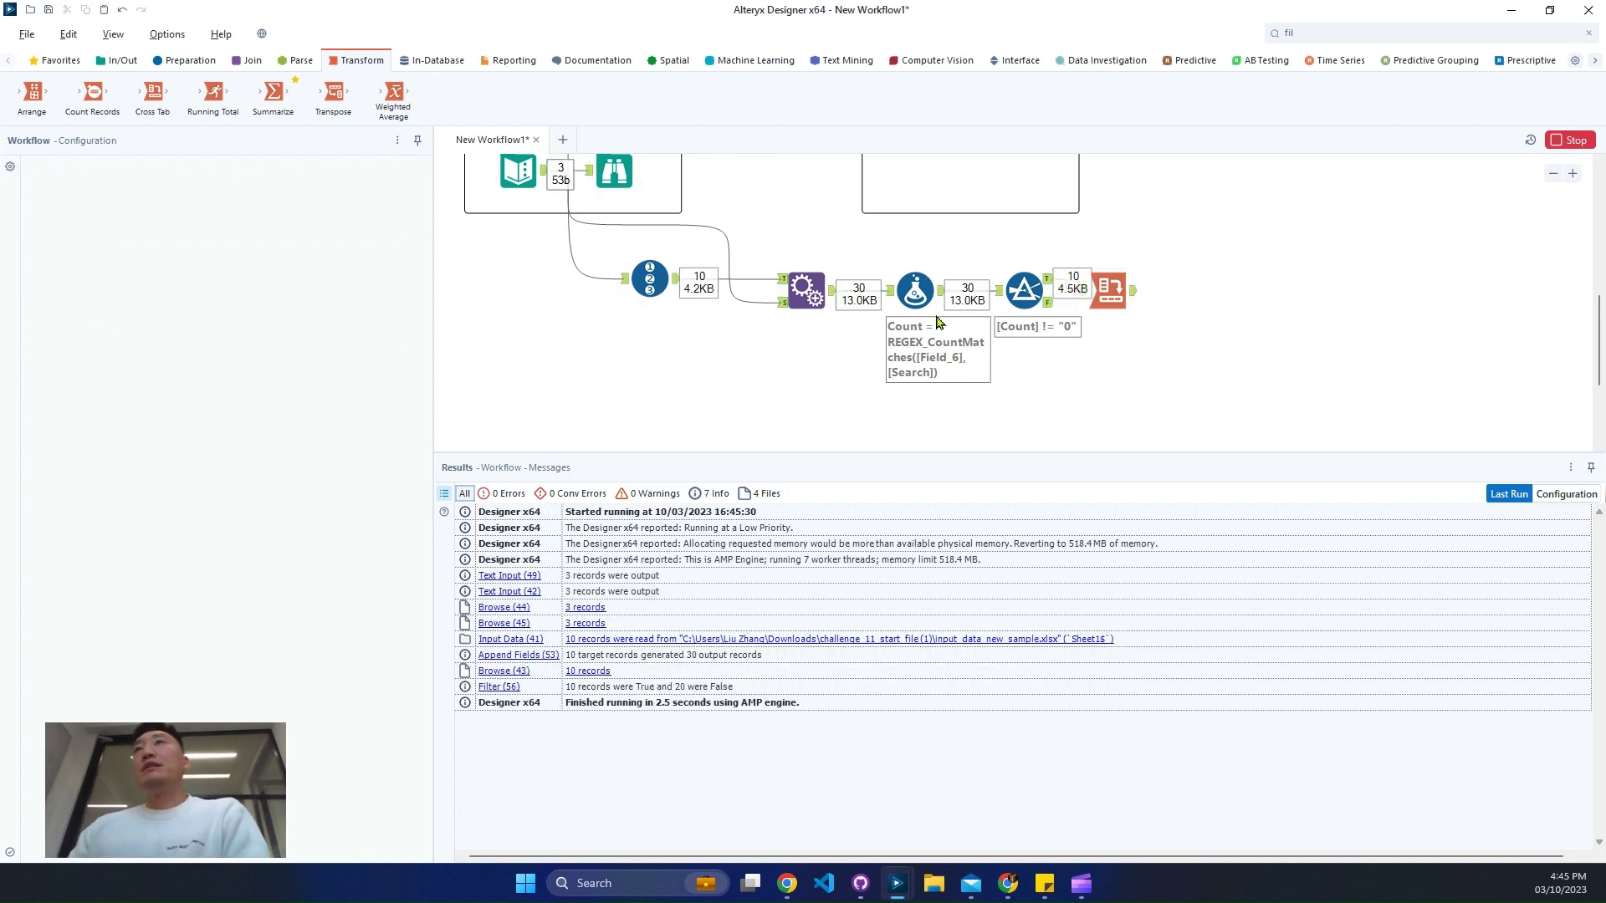
- Examine the Filter's True output, the concatenated buckets in the Cross Tab output, and the Count column in its input
click(1052, 288)
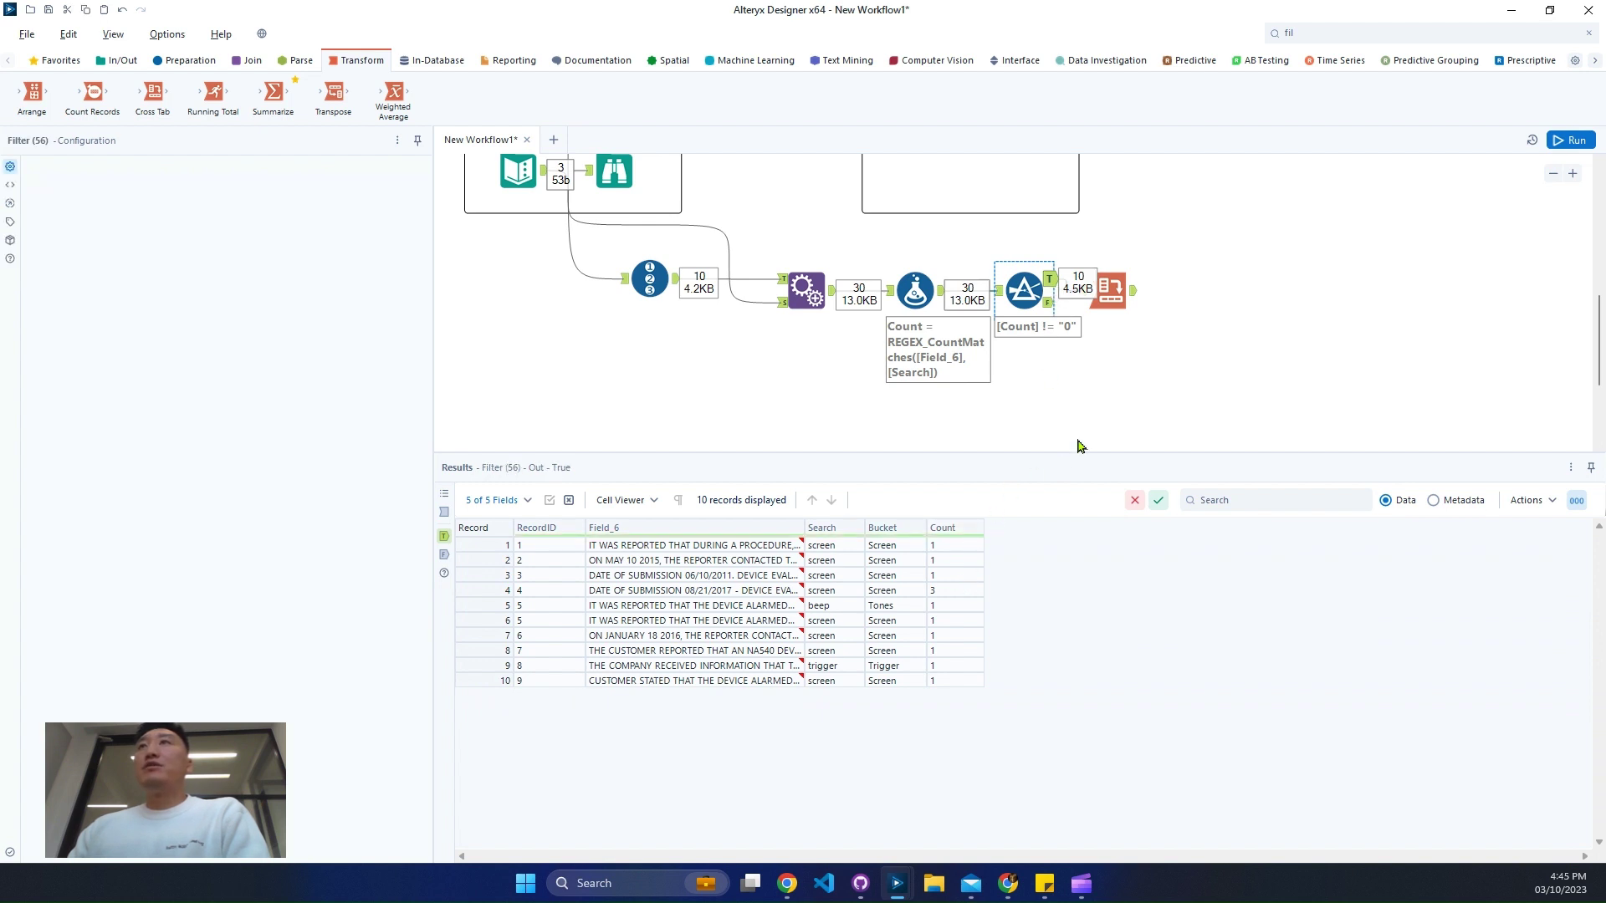
click(1133, 301)
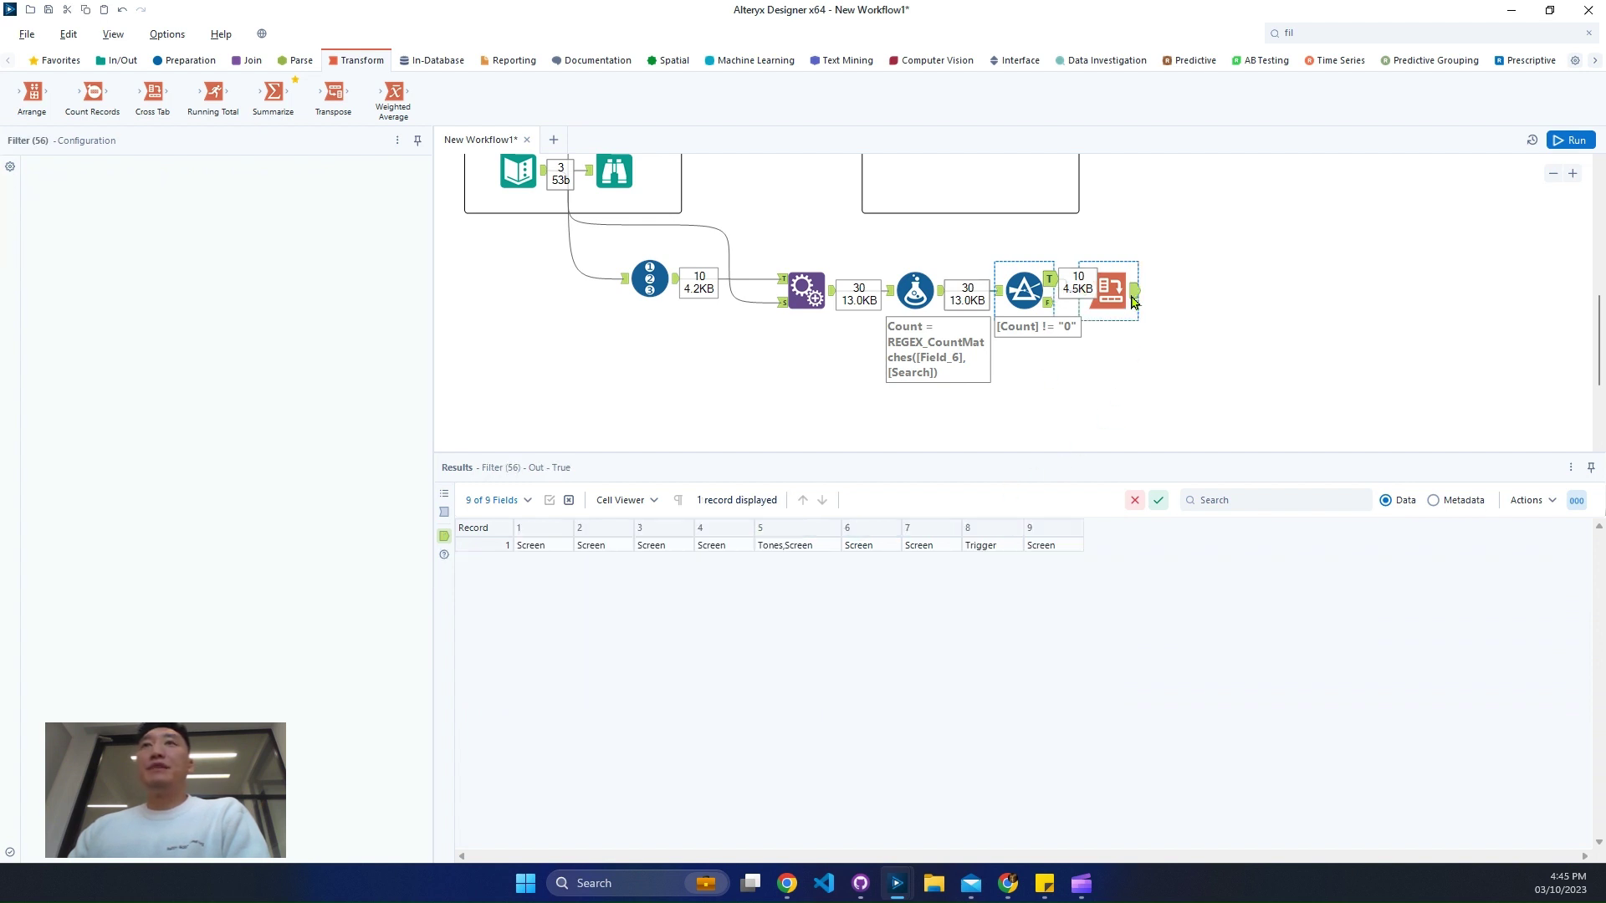
click(548, 550)
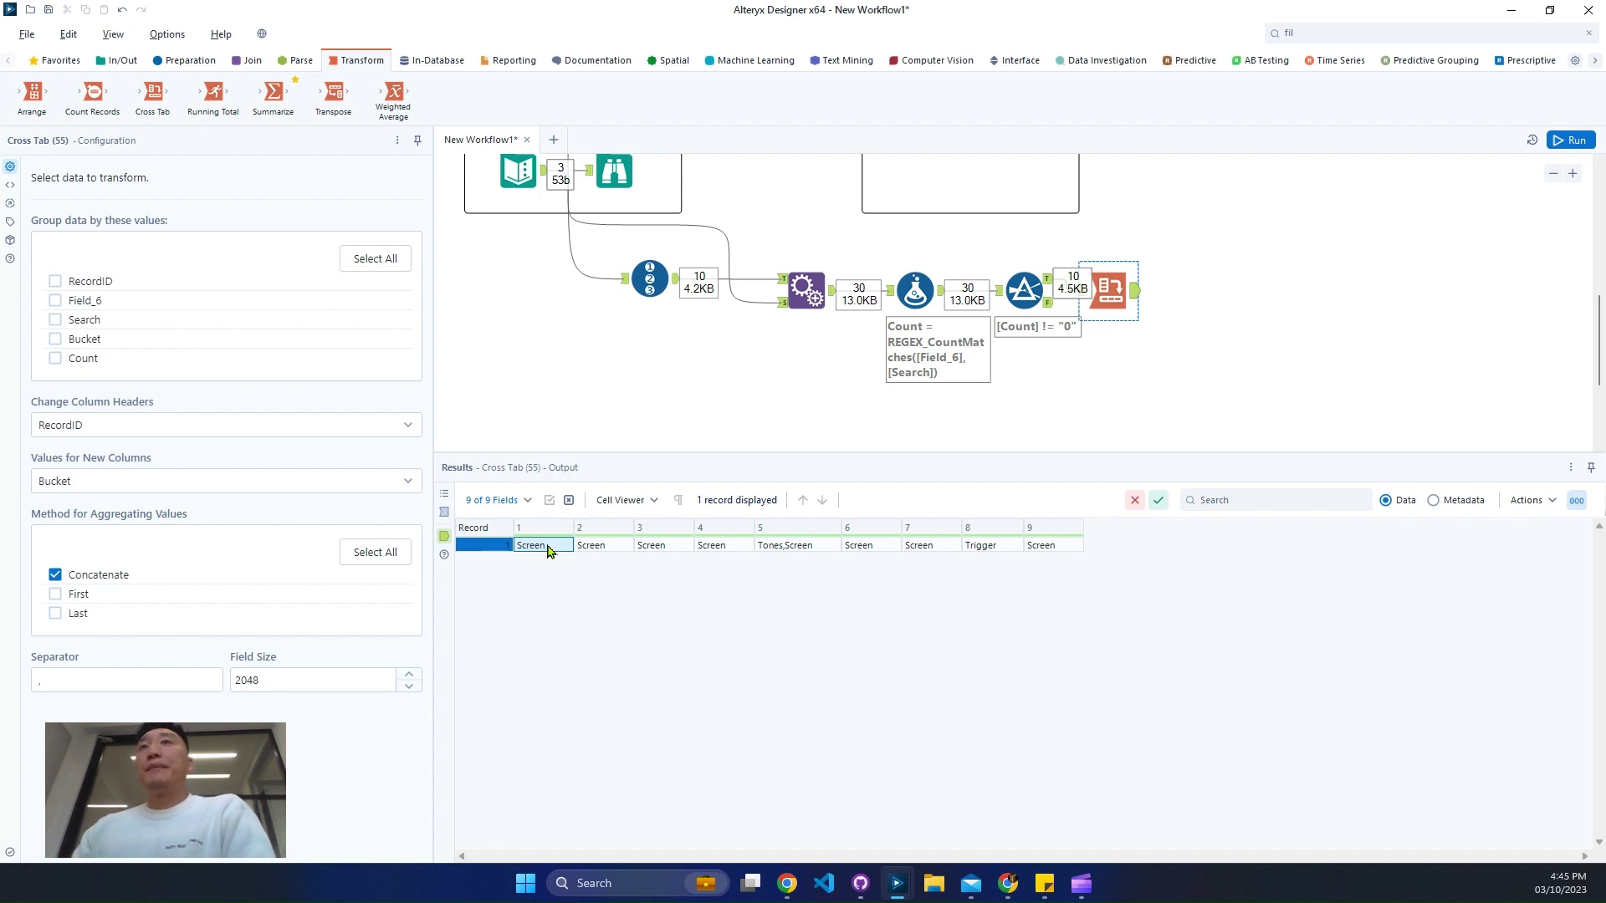
click(817, 552)
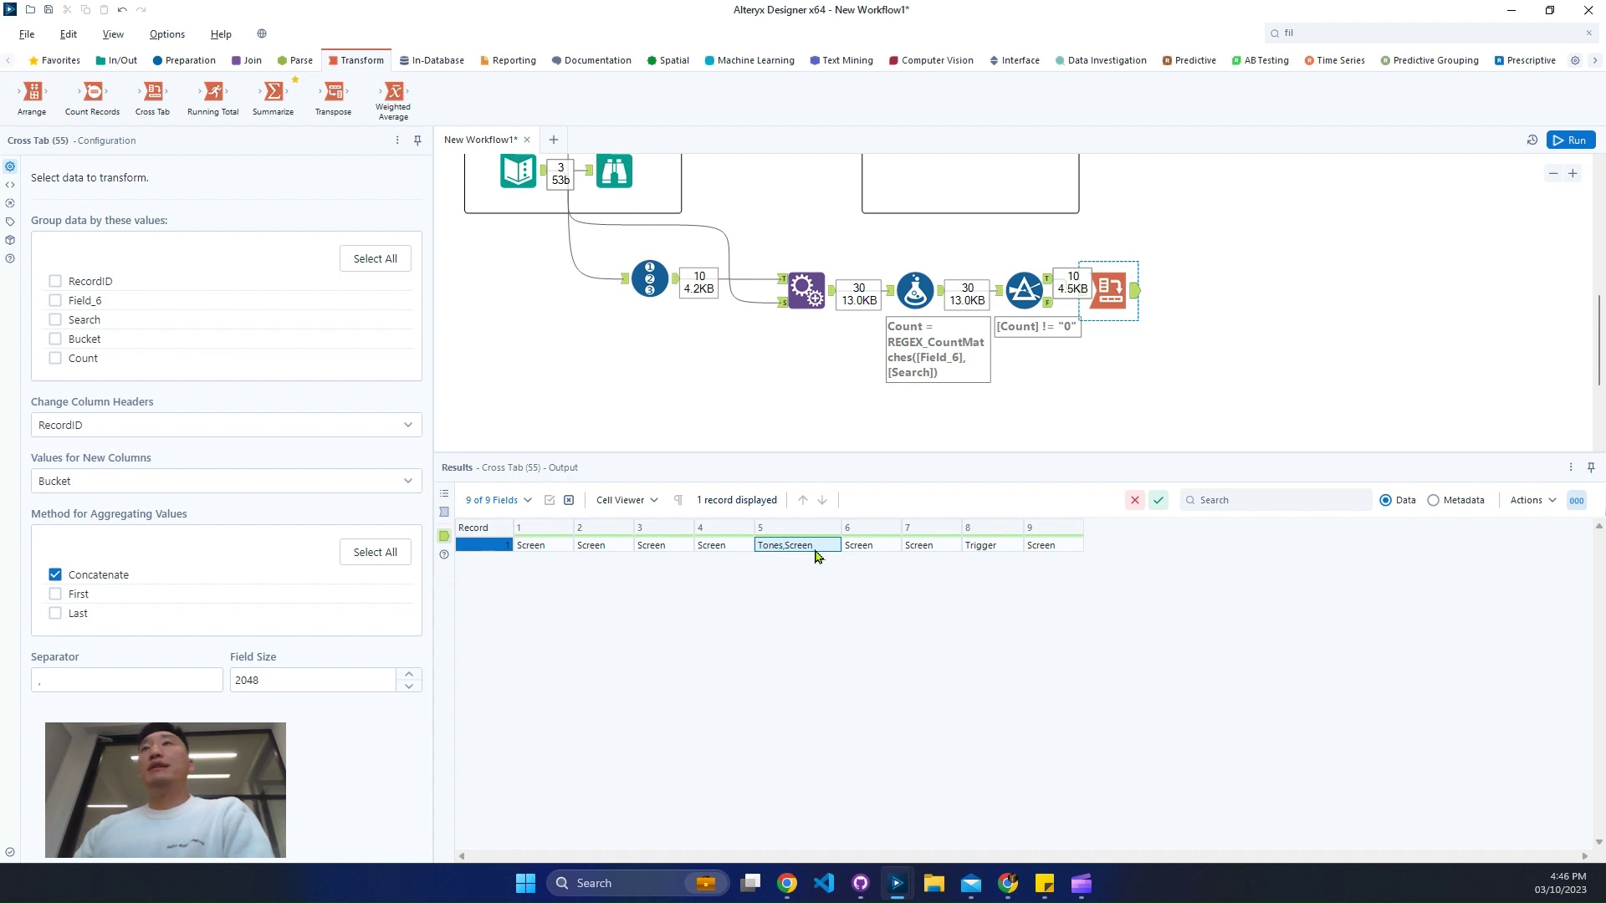
click(1084, 296)
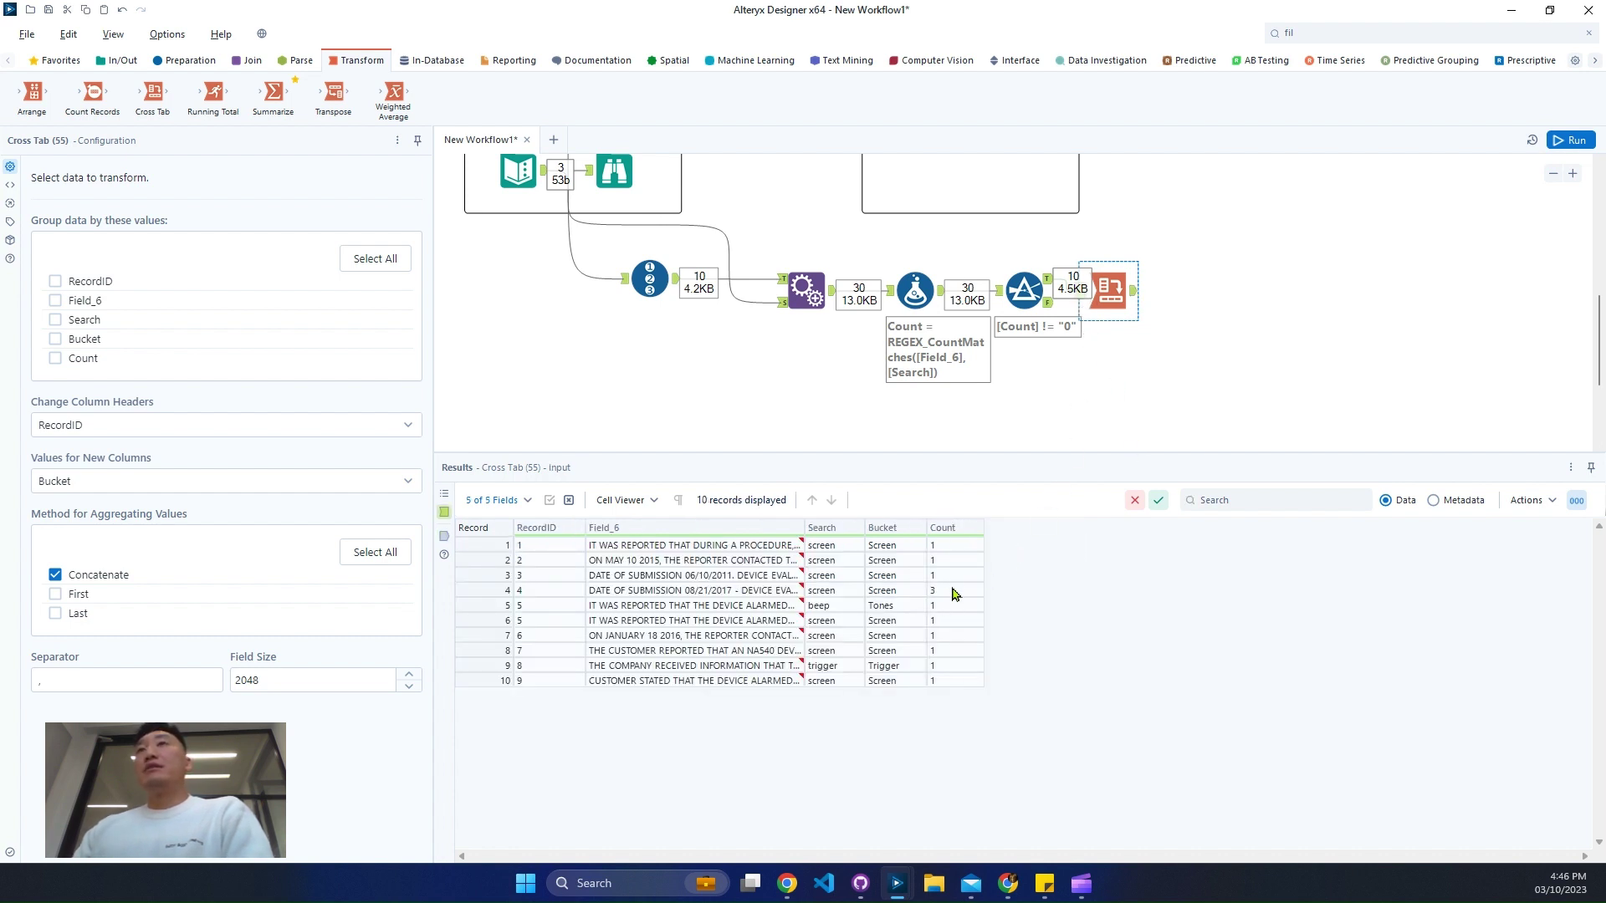
drag(953, 552, 977, 685)
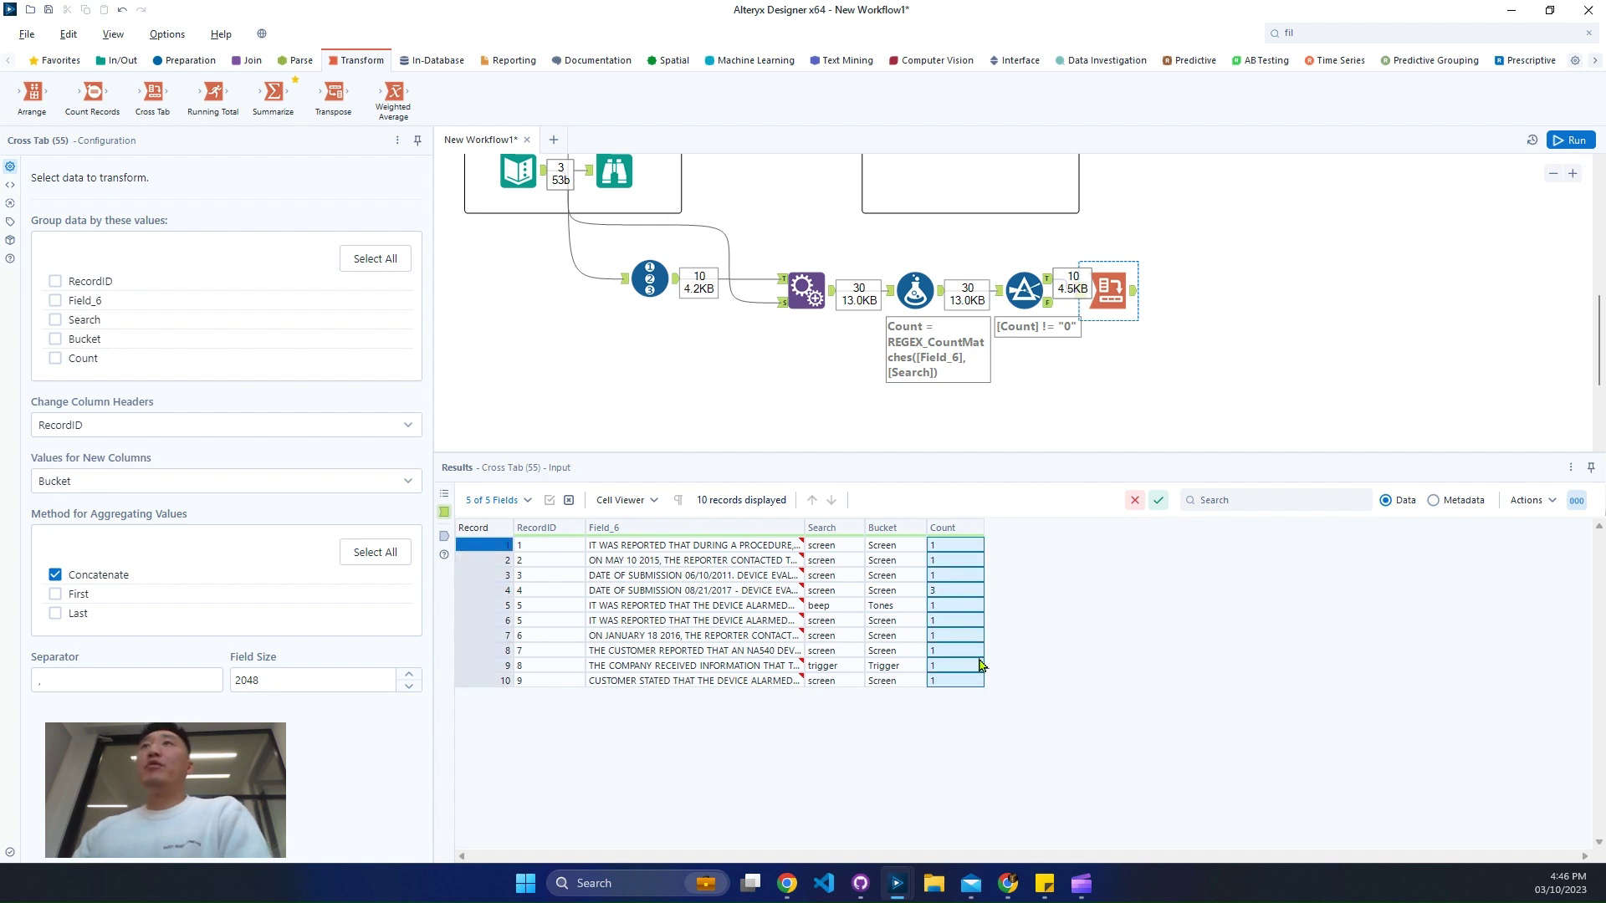
- Space the Cross Tab further from the Filter and connect a Transpose tool after it
drag(1104, 287, 1152, 276)
click(1181, 281)
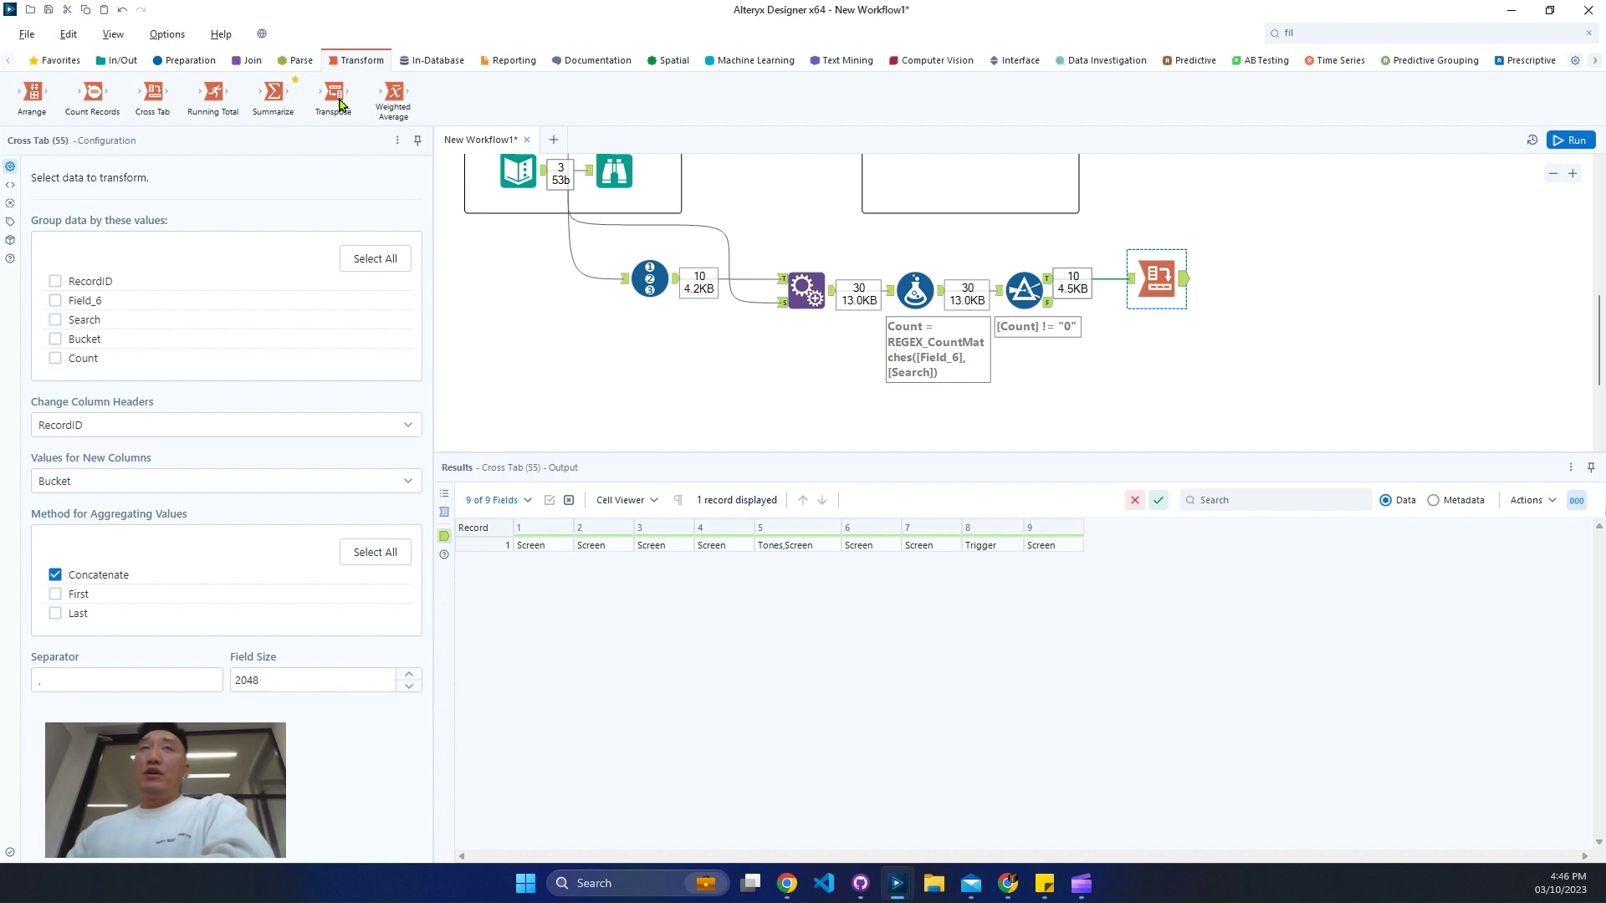
drag(339, 93, 1372, 298)
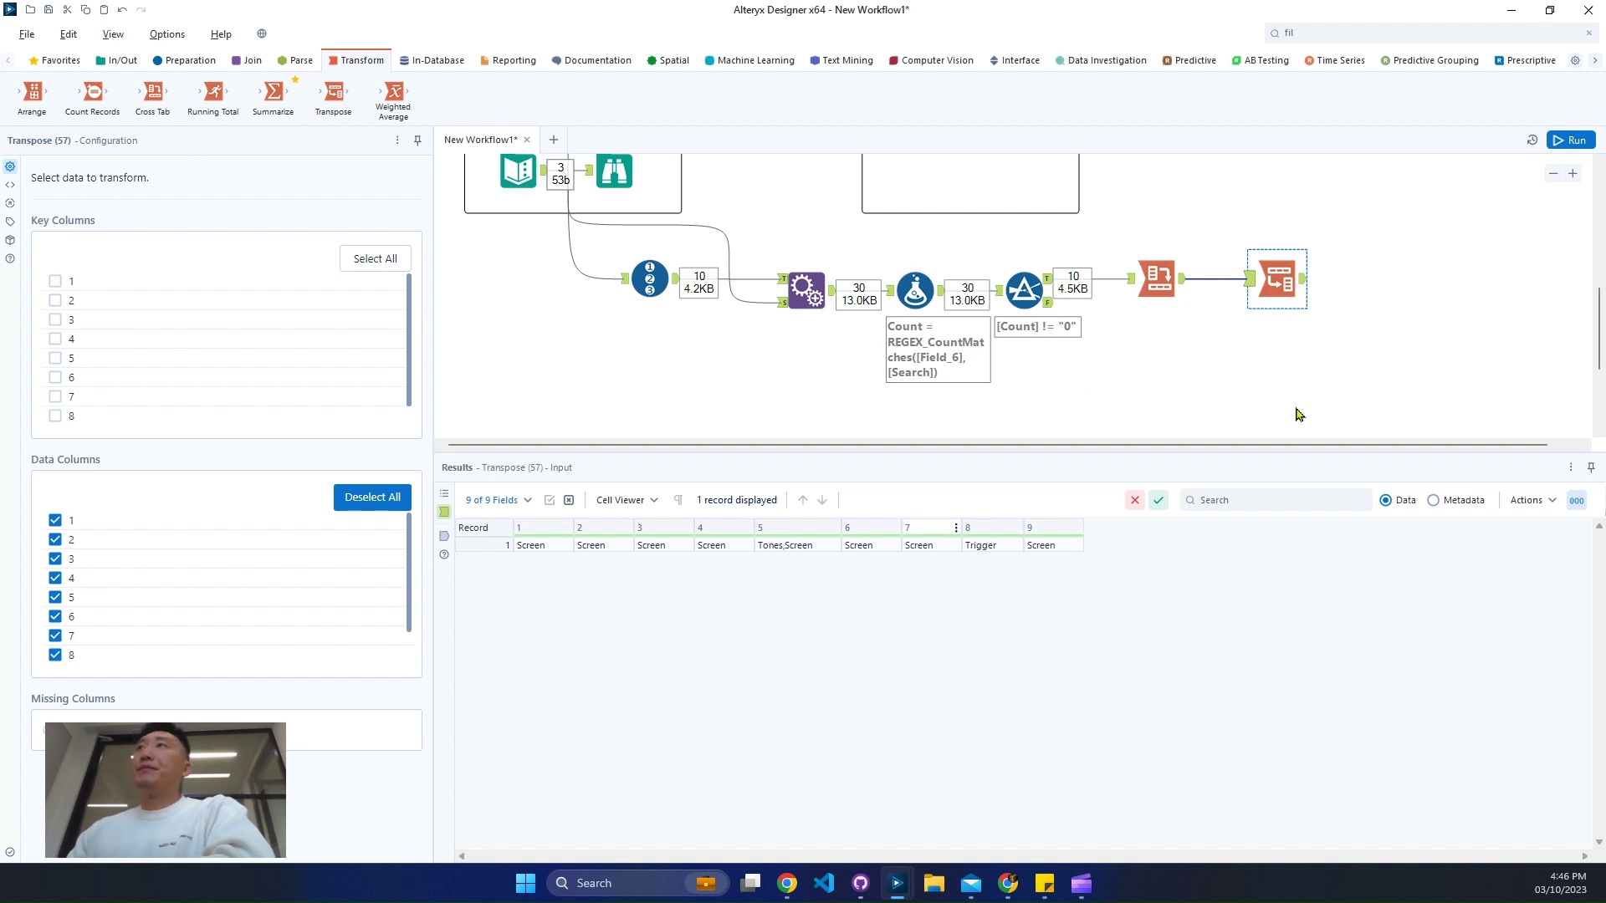
- Run the workflow and examine the bucket pairings in the Value column of the Transpose output
click(1566, 140)
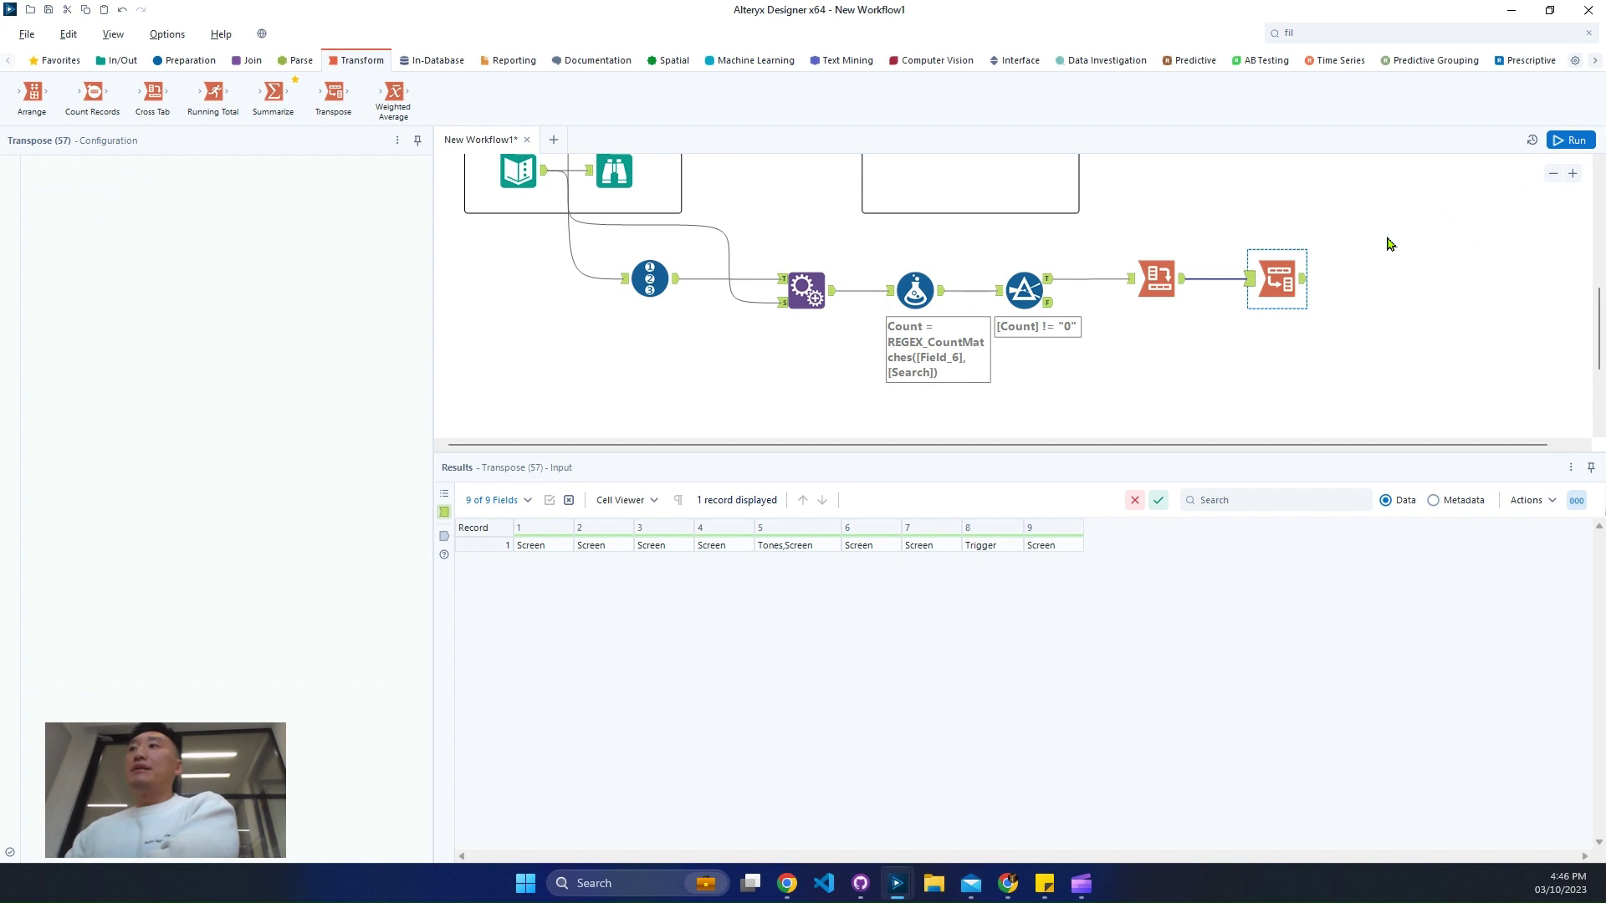
key(ctrl+r)
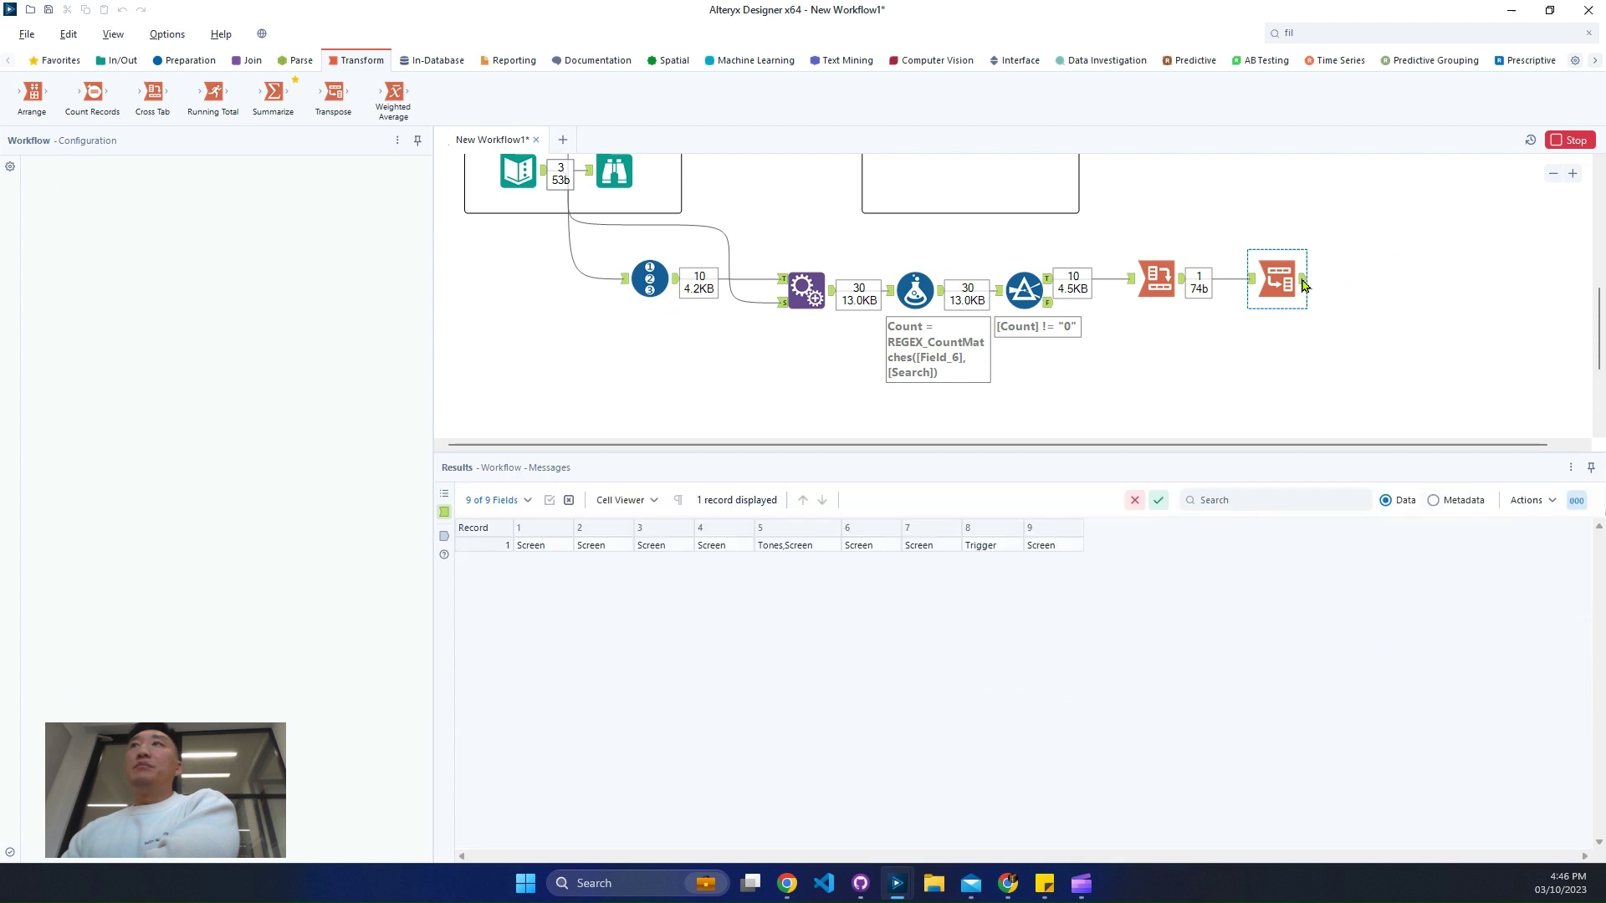
click(1302, 284)
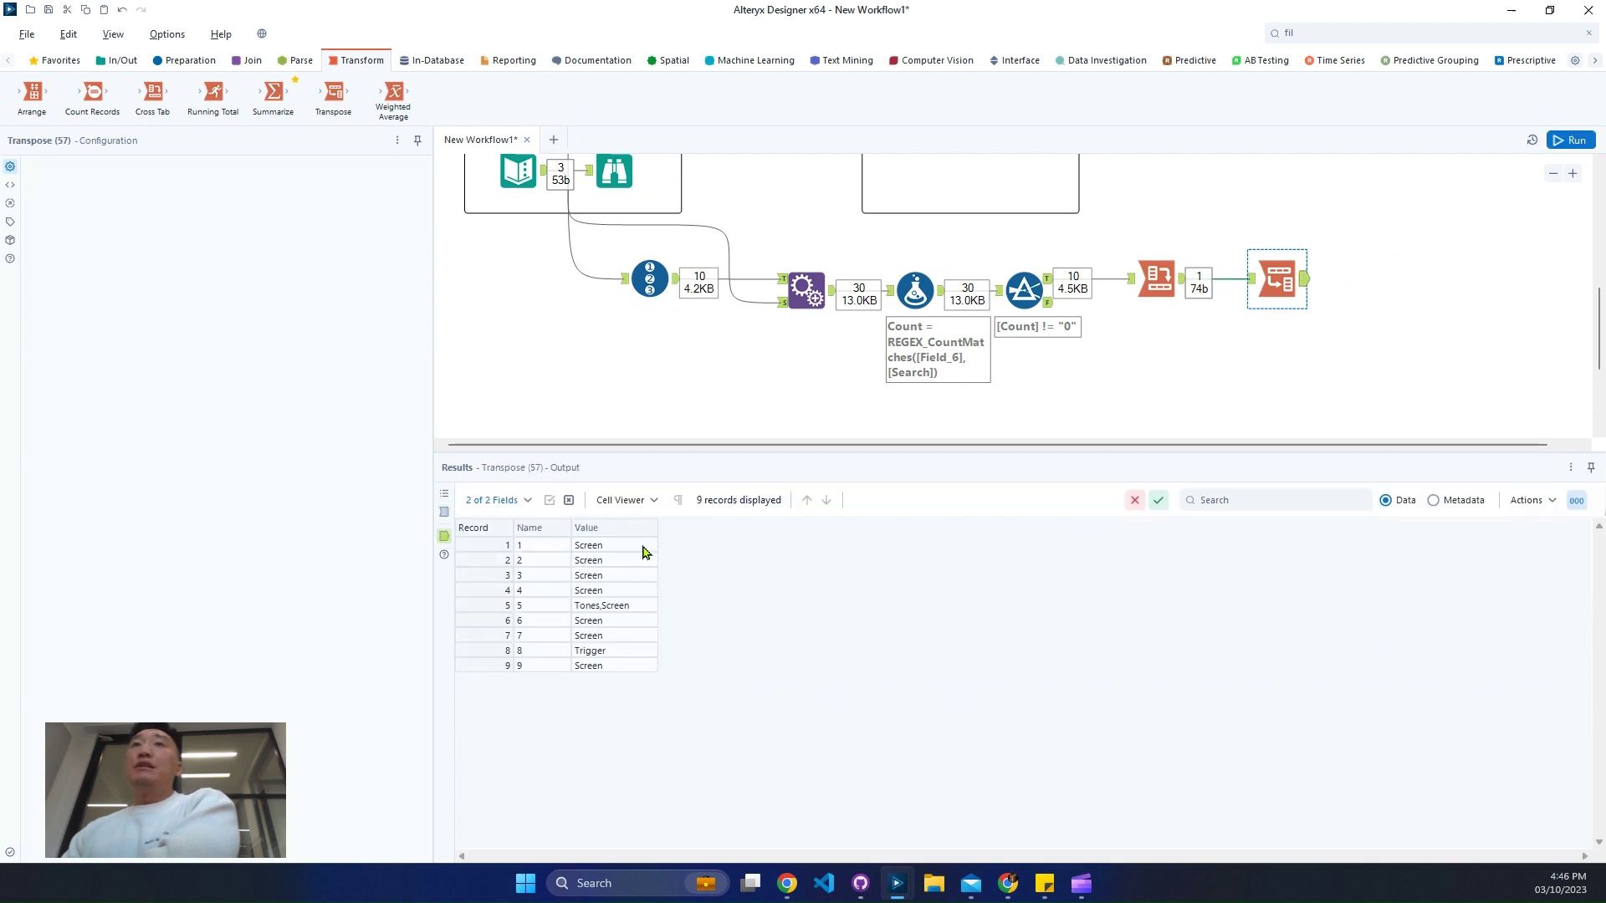
click(625, 608)
drag(636, 554, 624, 674)
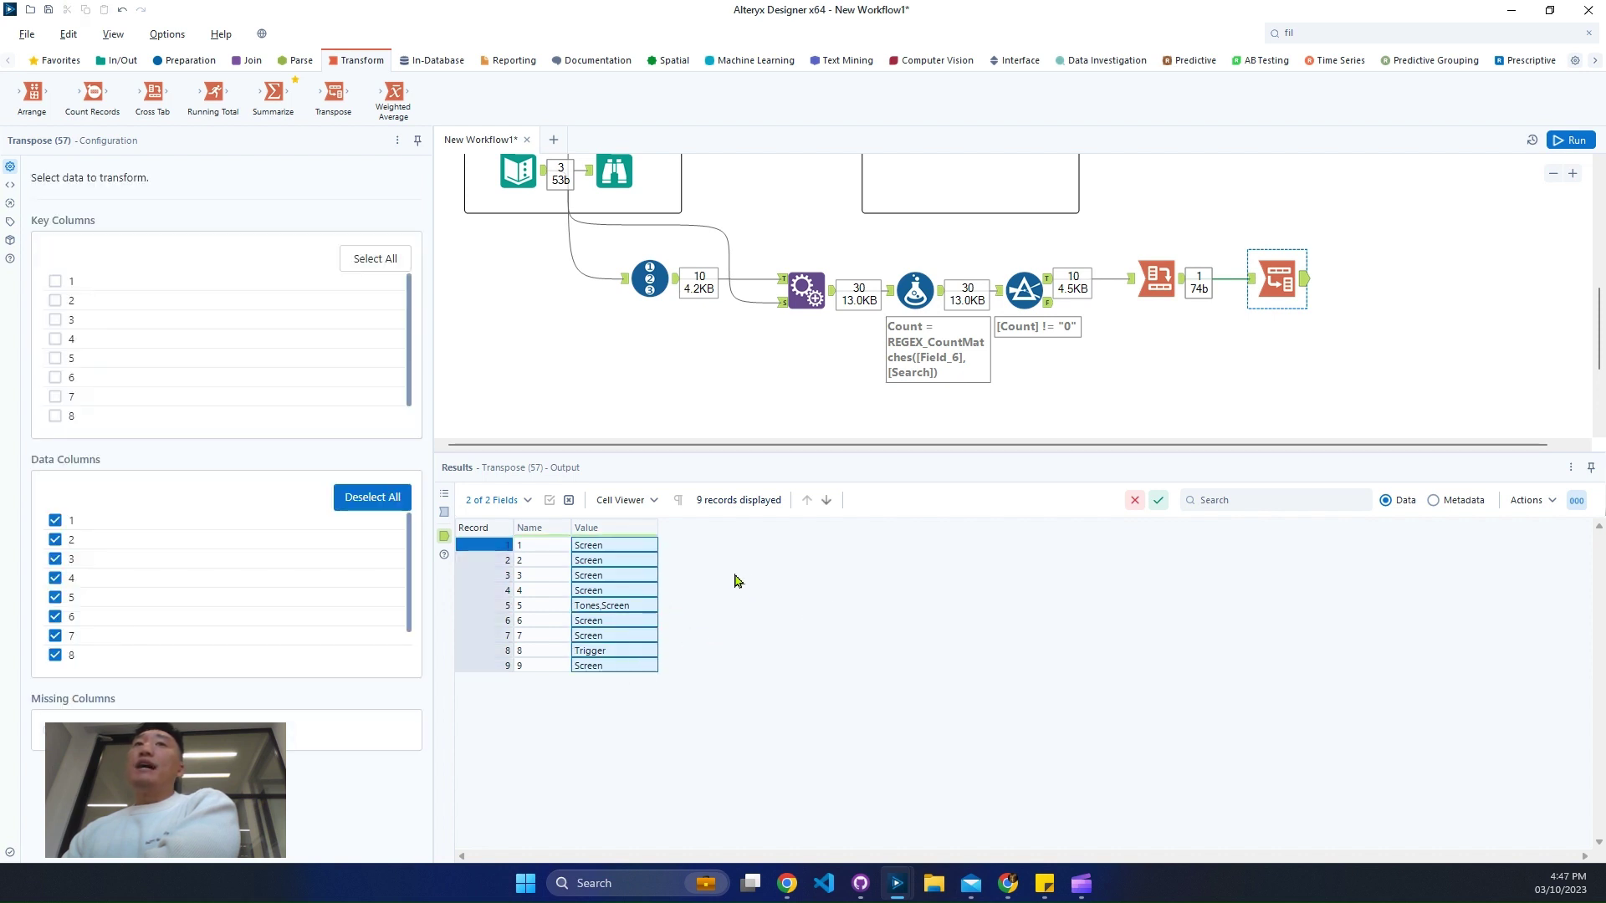
- Connect a Summarize tool after the Transpose and group its data by the Value field
drag(272, 94, 1449, 299)
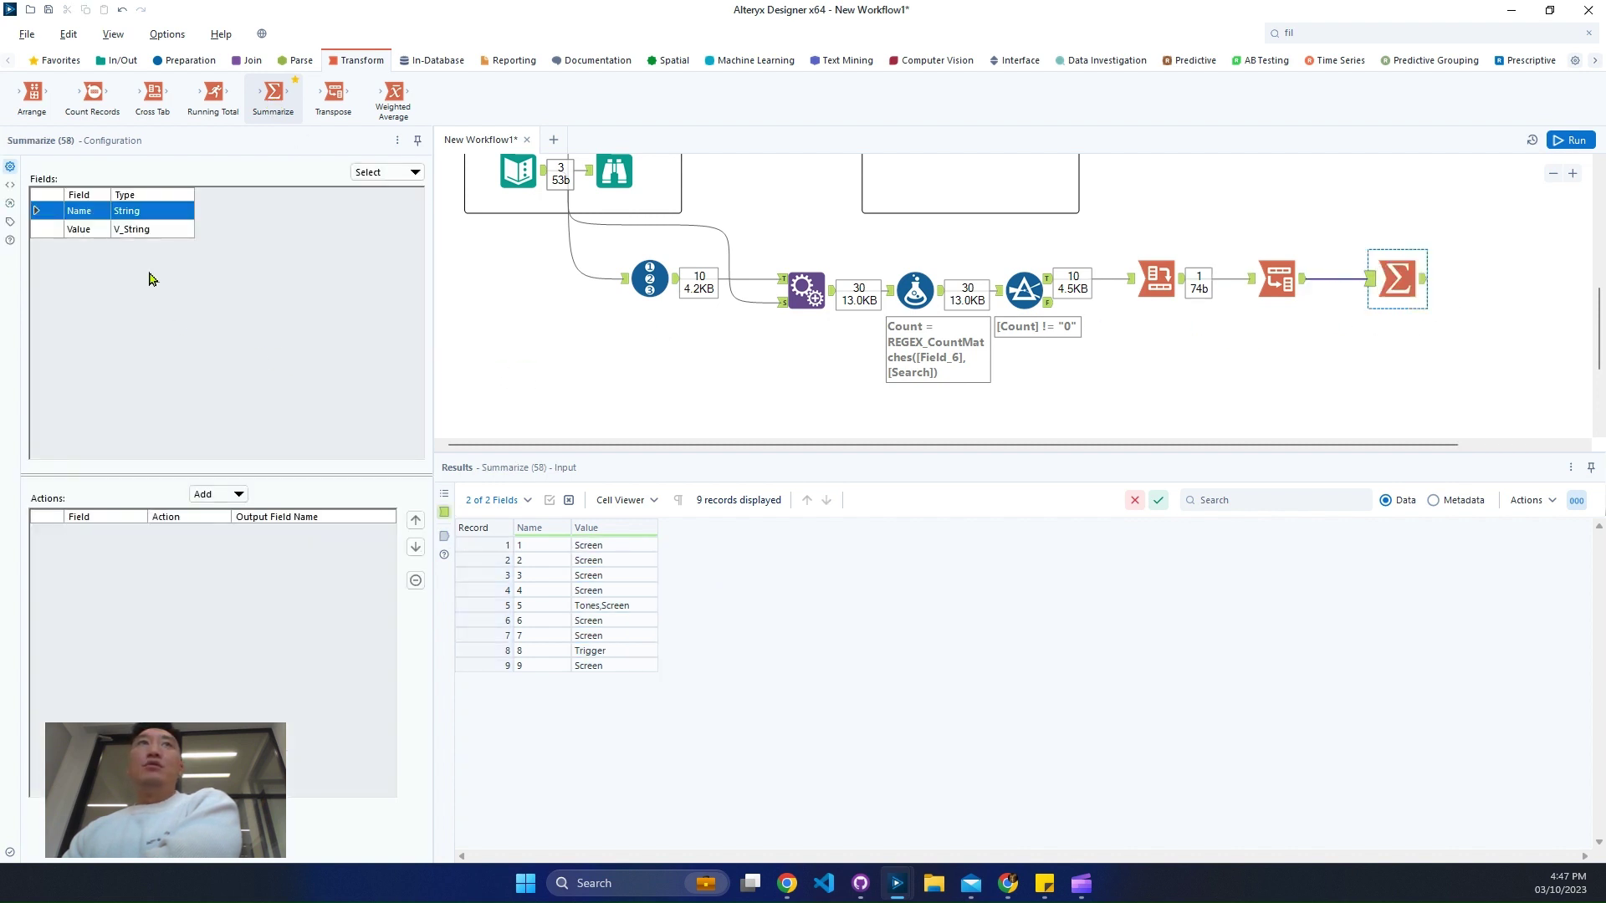
click(138, 230)
click(228, 493)
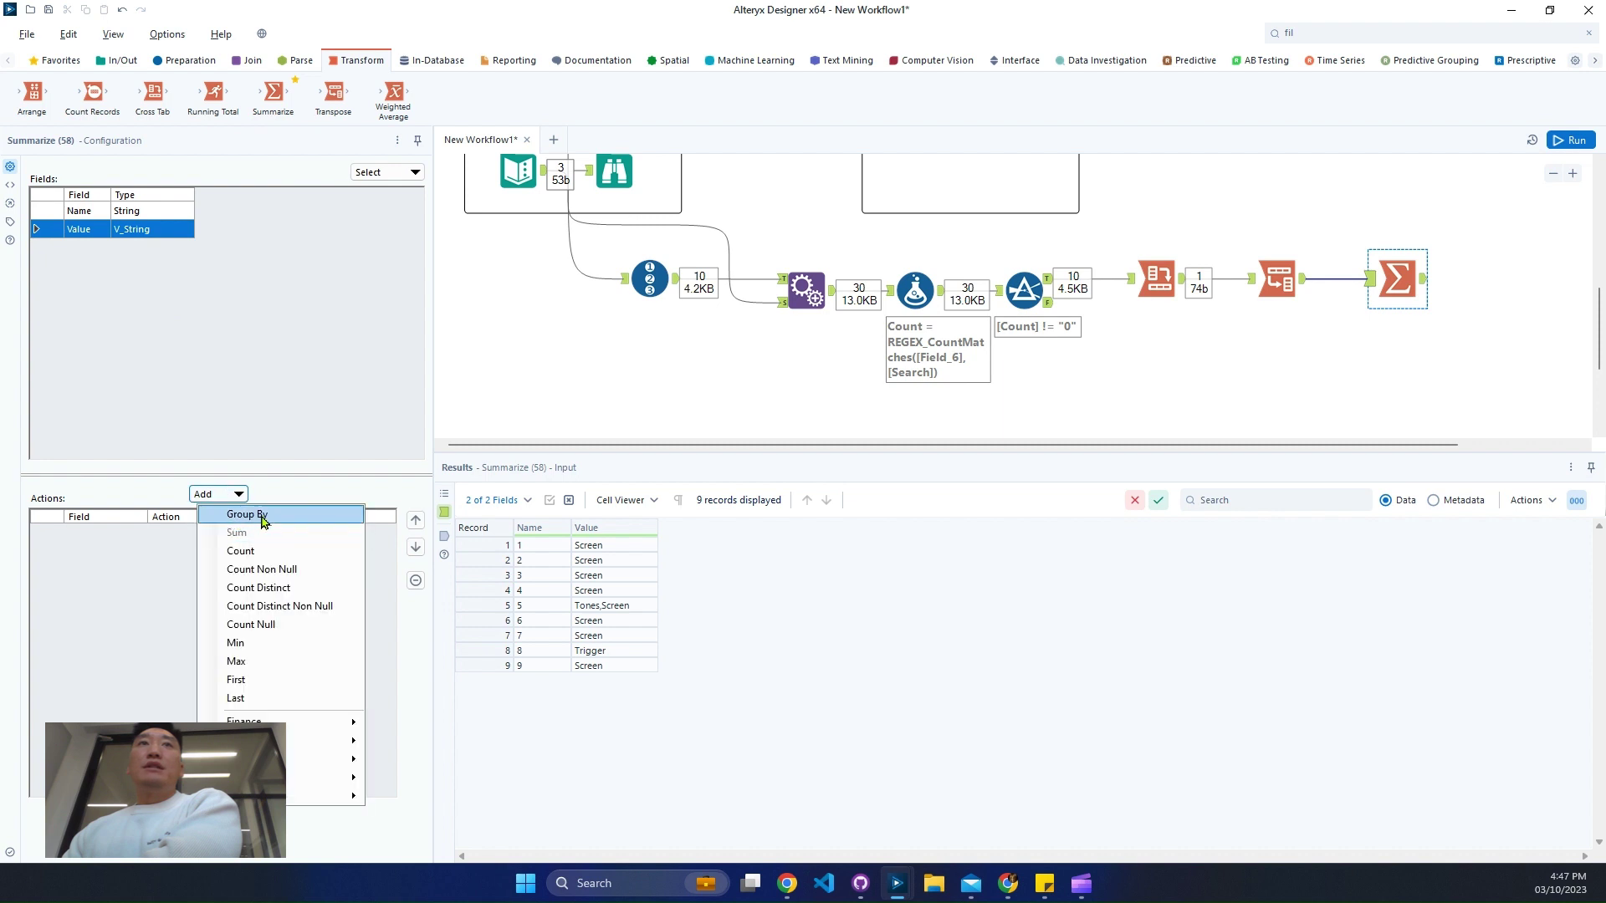
click(253, 513)
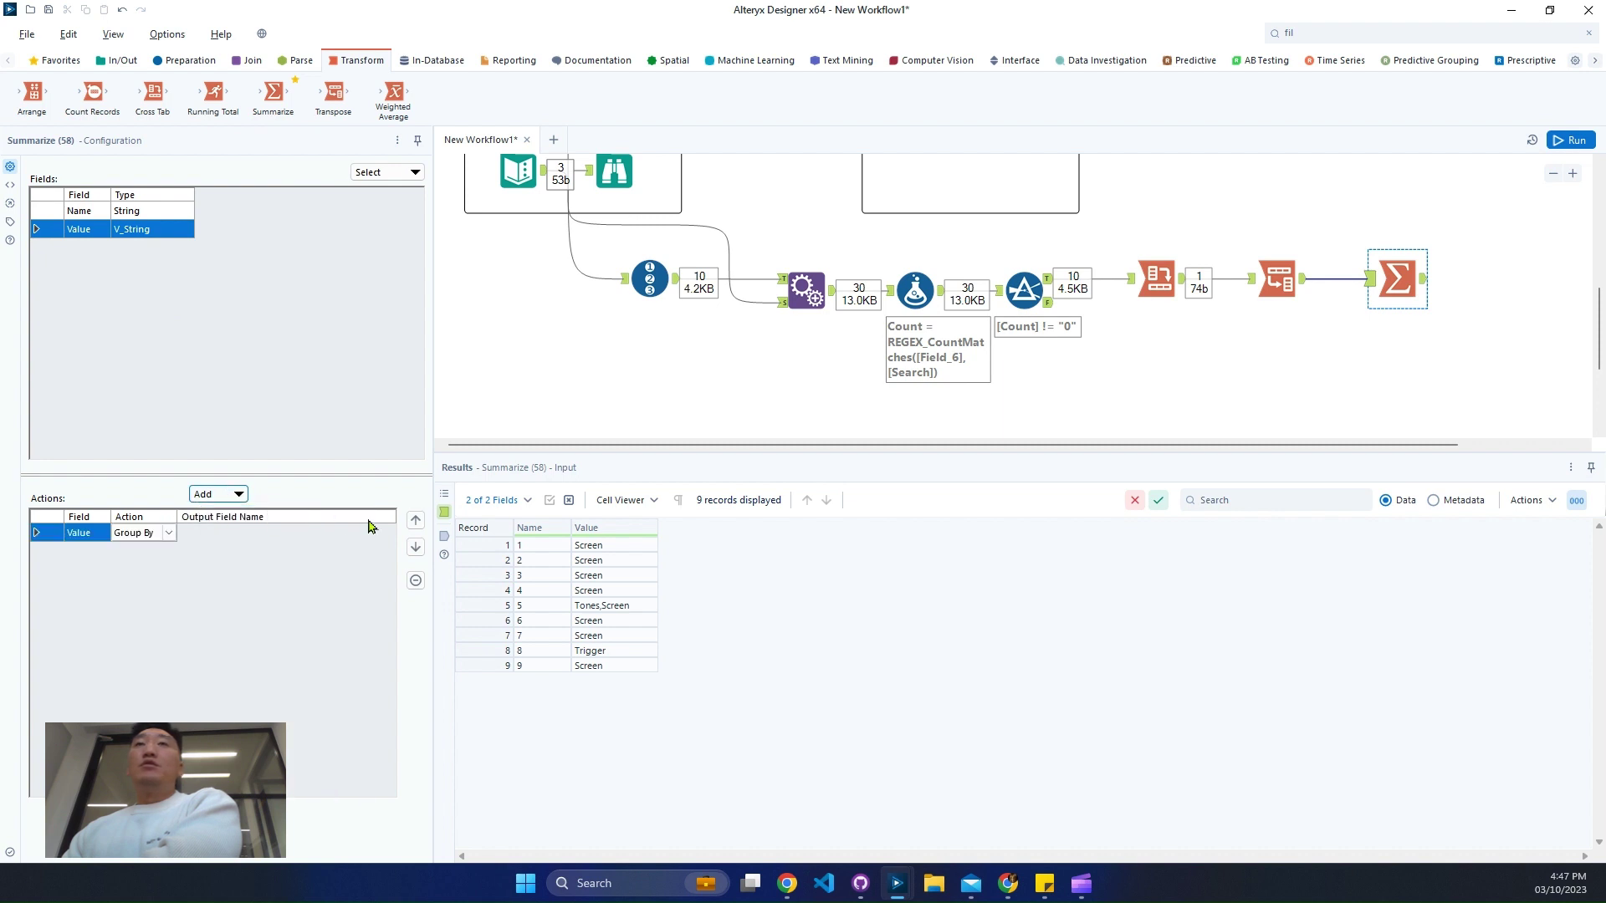
- Add a Count action on the Name field in the Summarize tool
click(134, 210)
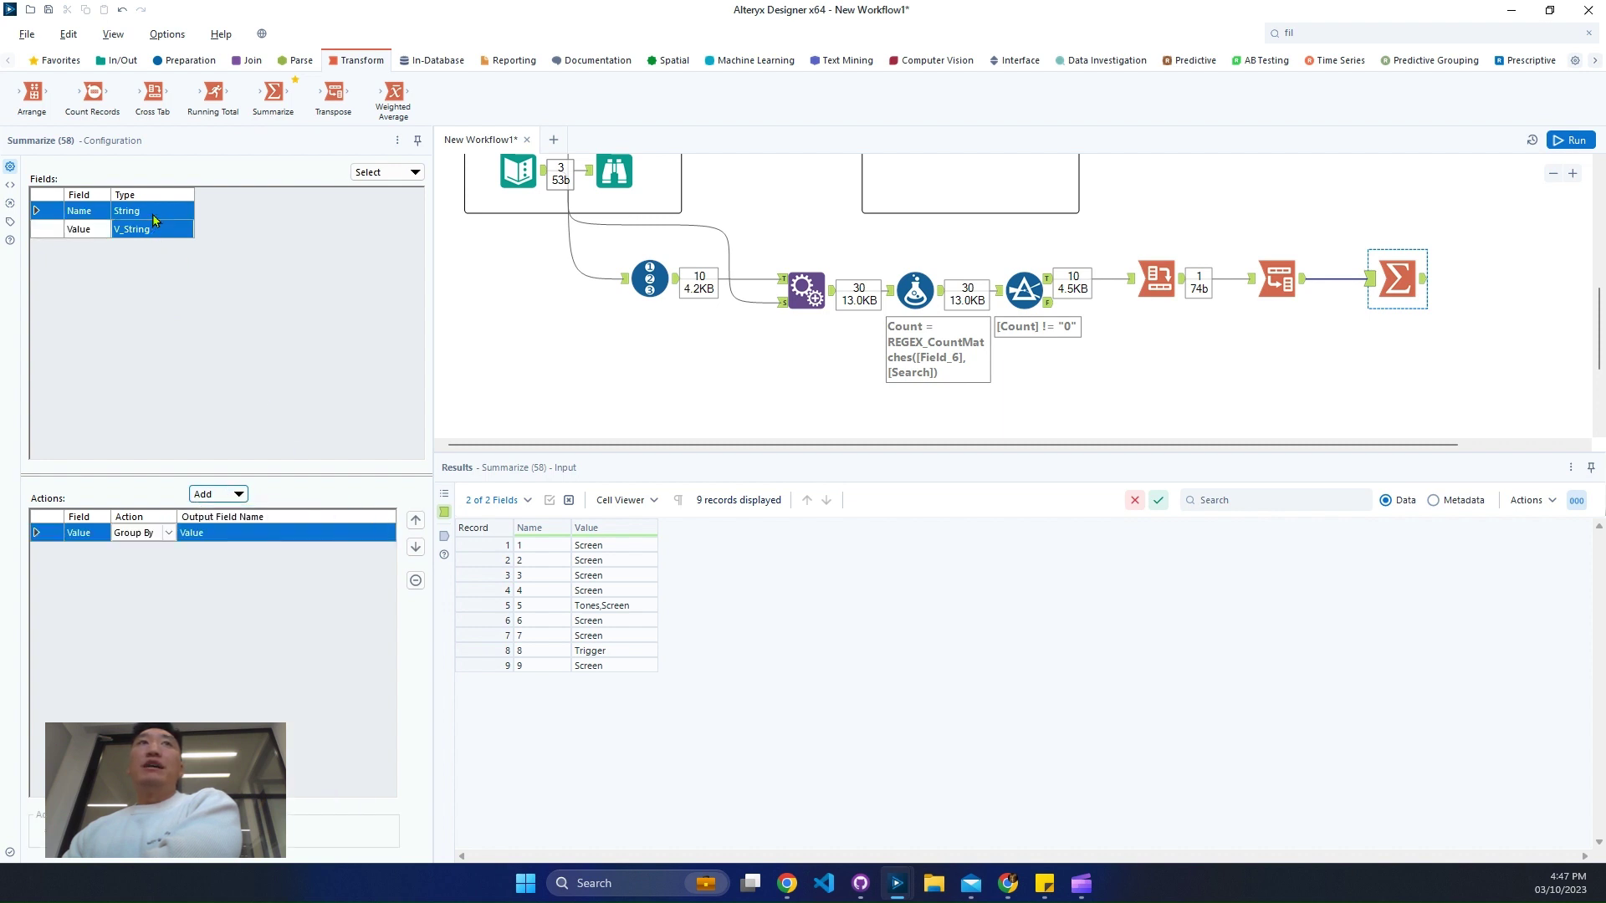
click(219, 494)
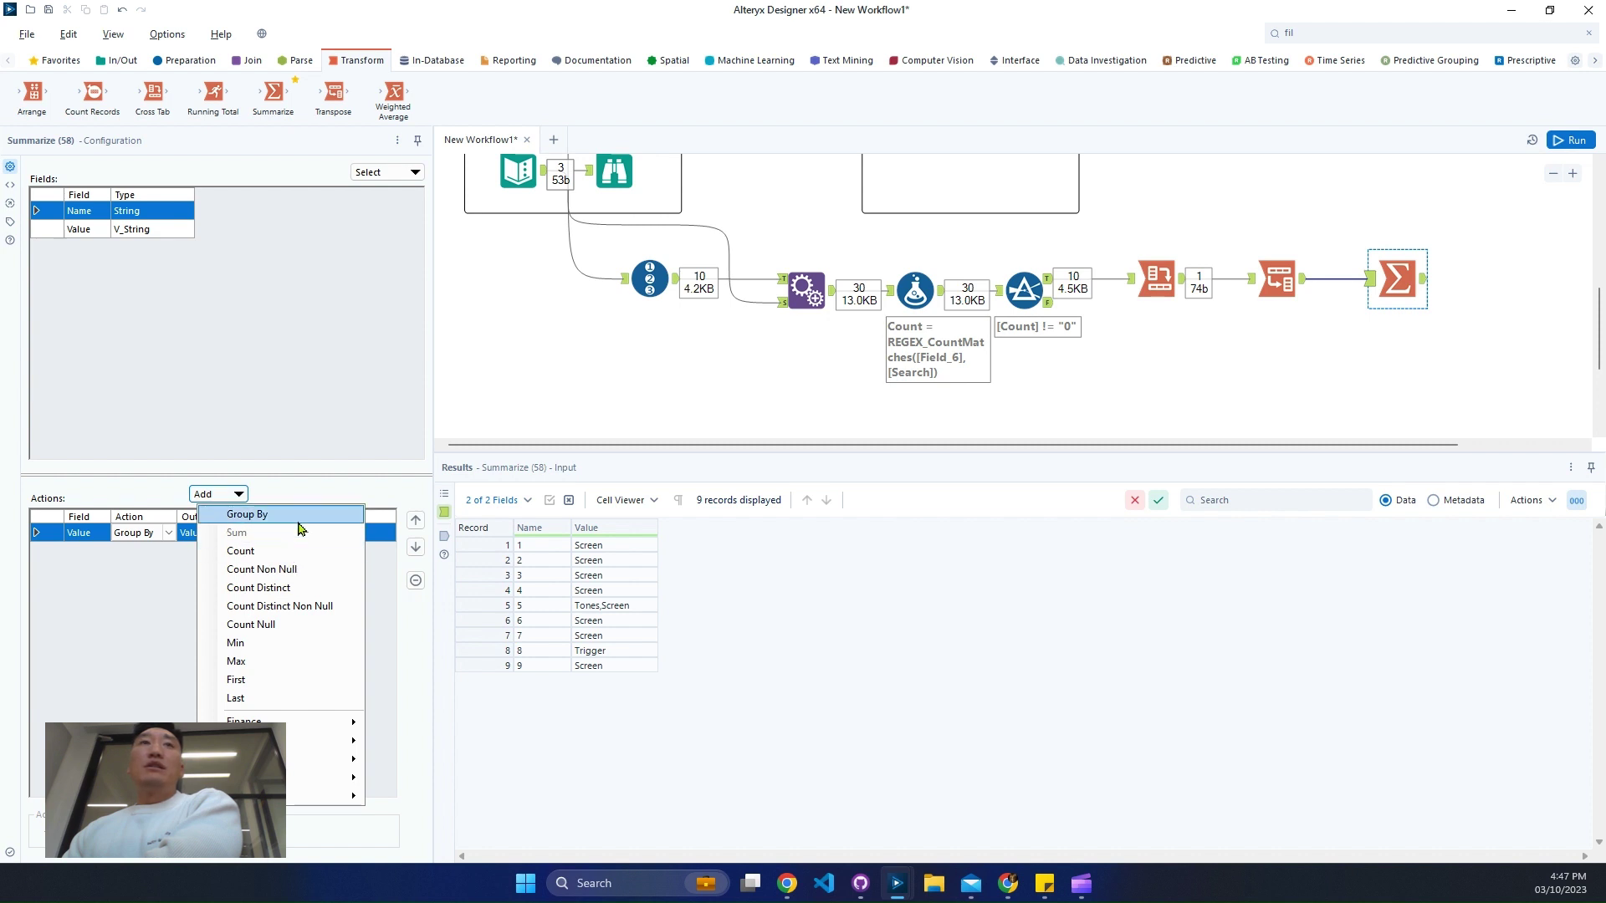
click(248, 551)
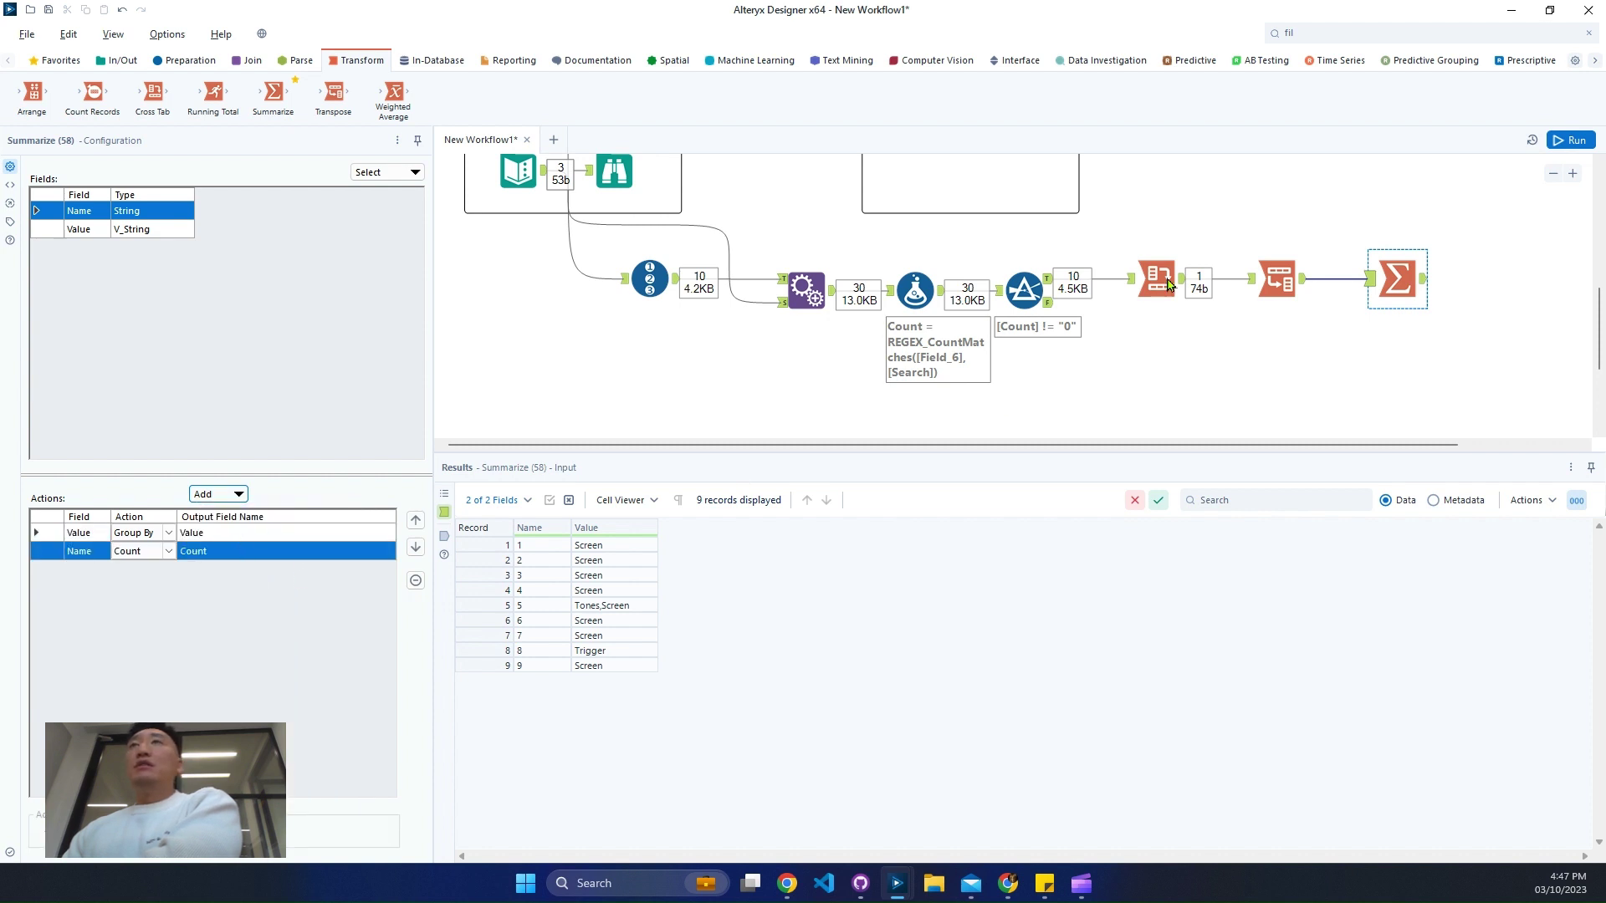
- Rename the grouped Value output field to Bucket(s) in the Summarize tool and run the workflow
scroll(1046, 266, up, 2)
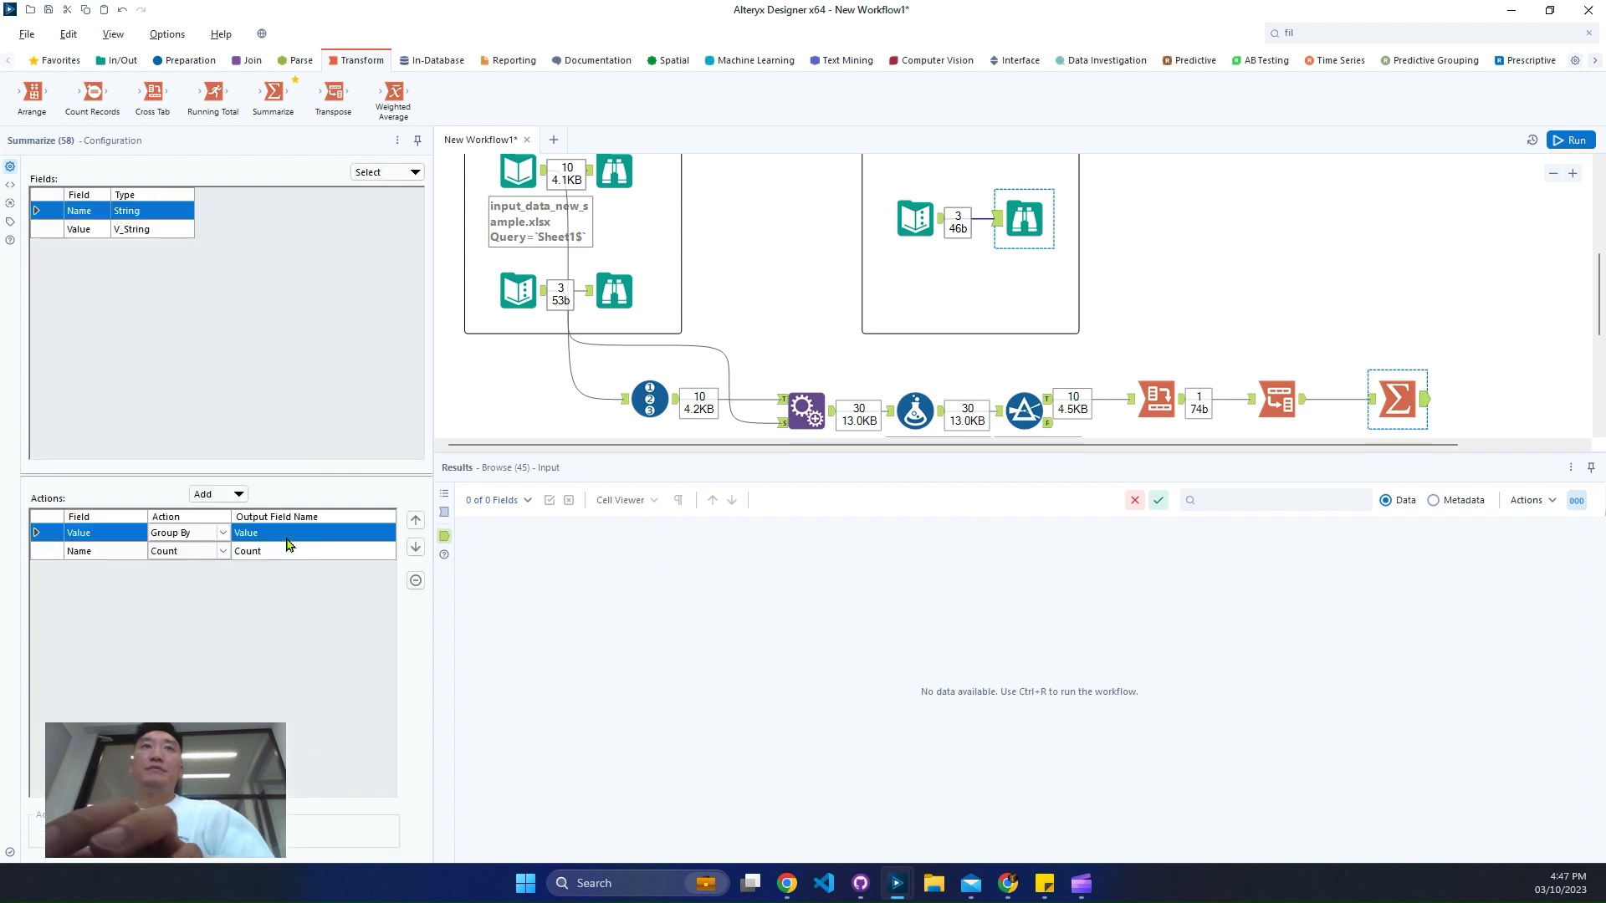
click(286, 539)
text(Buck)
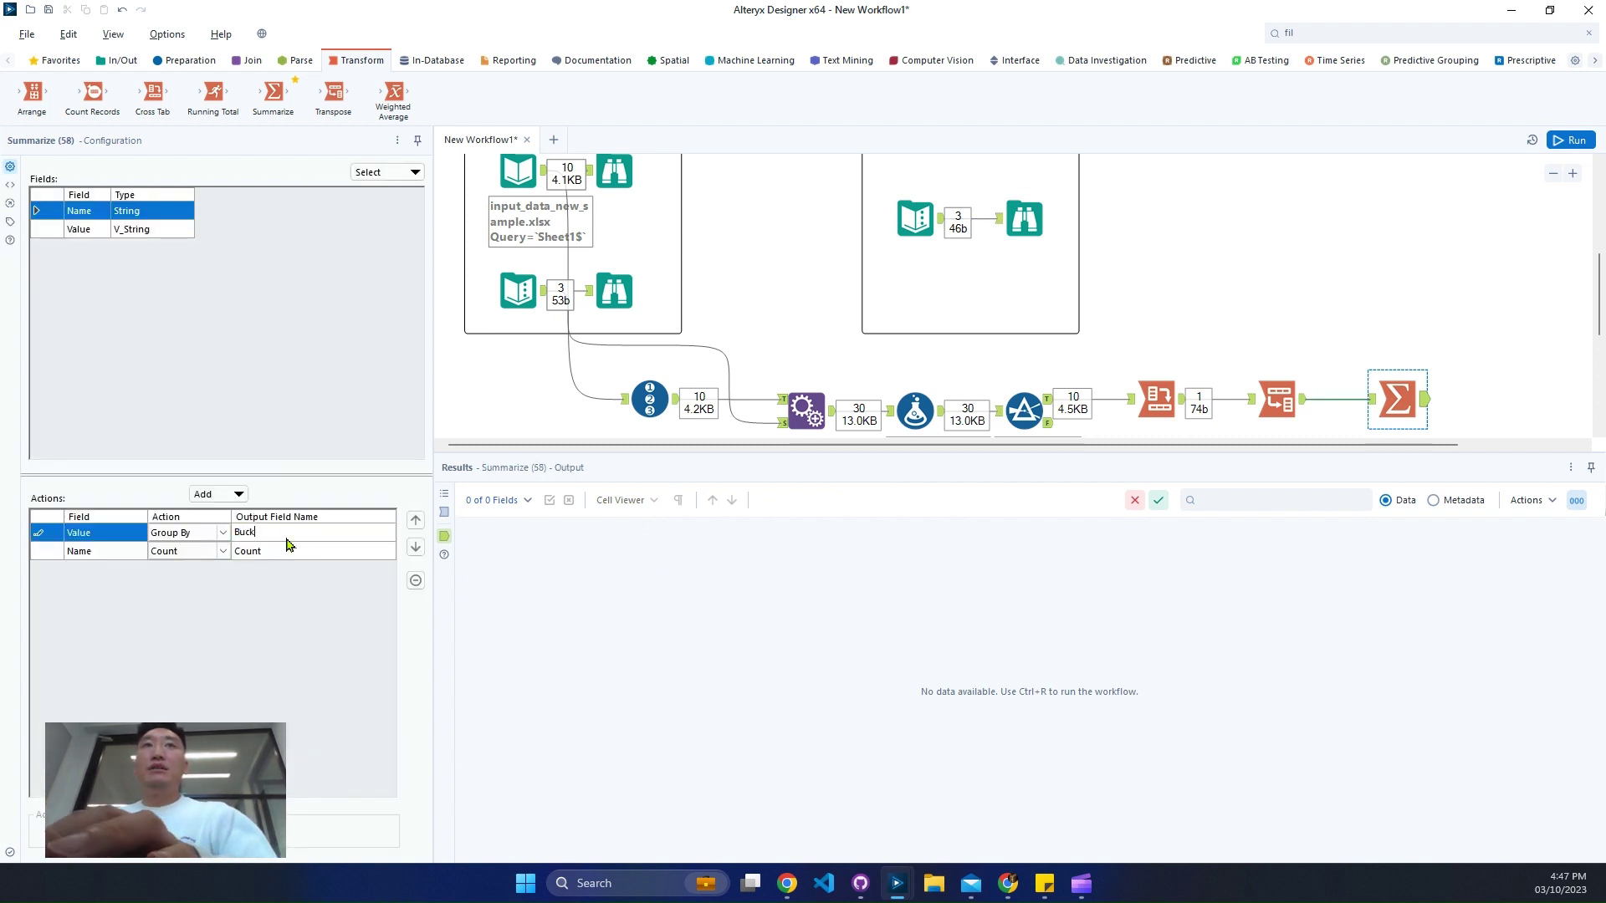
text(et)
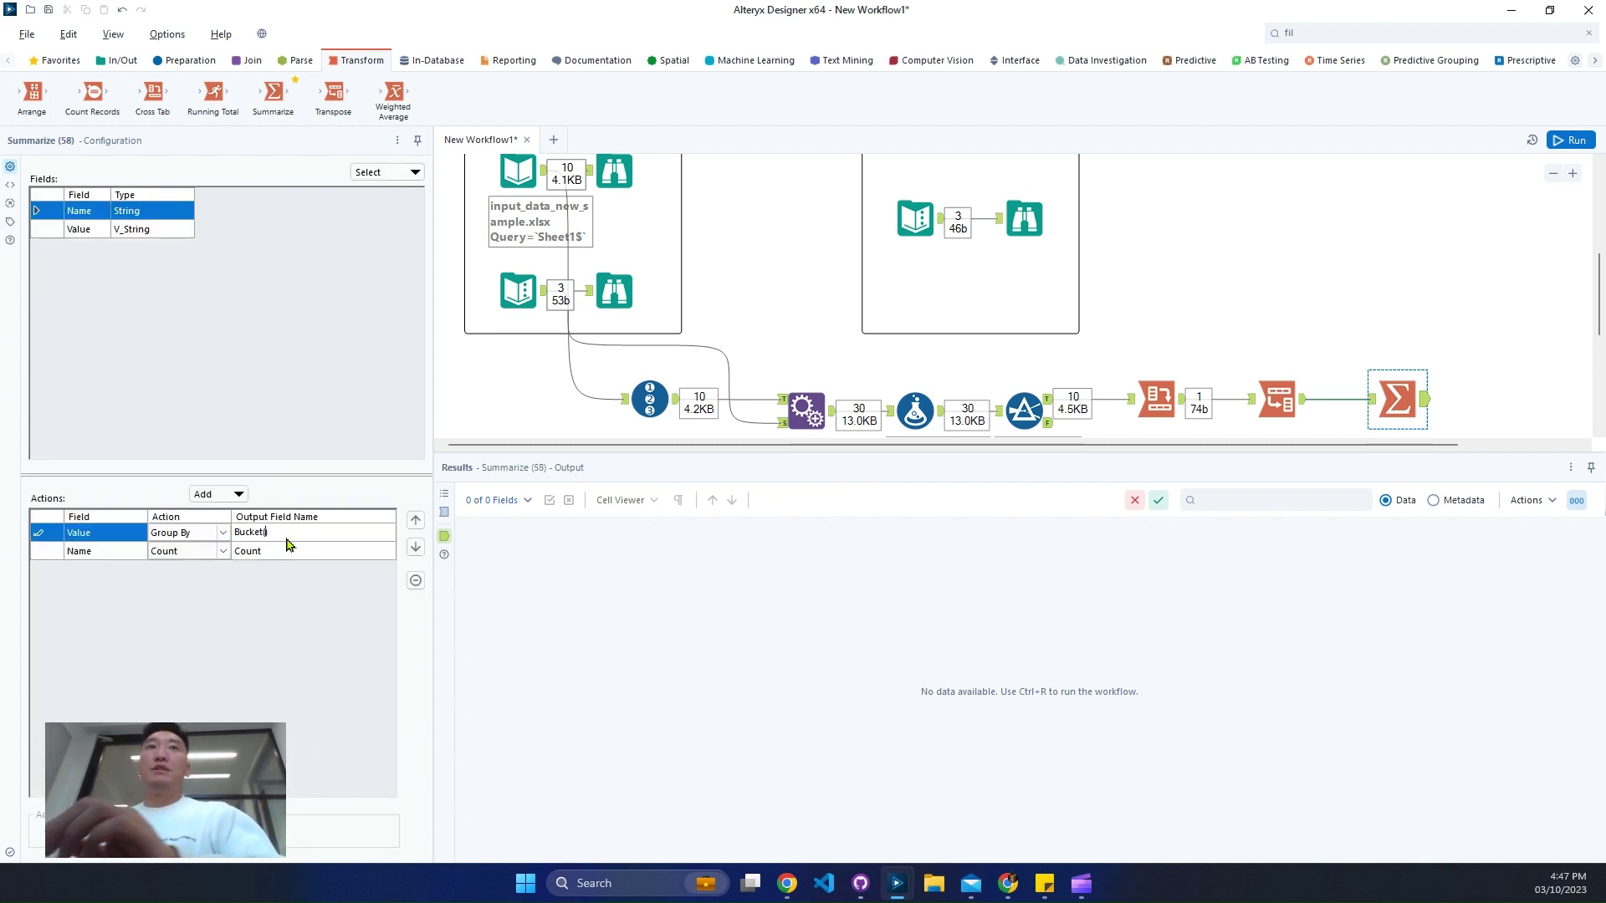
text((s)
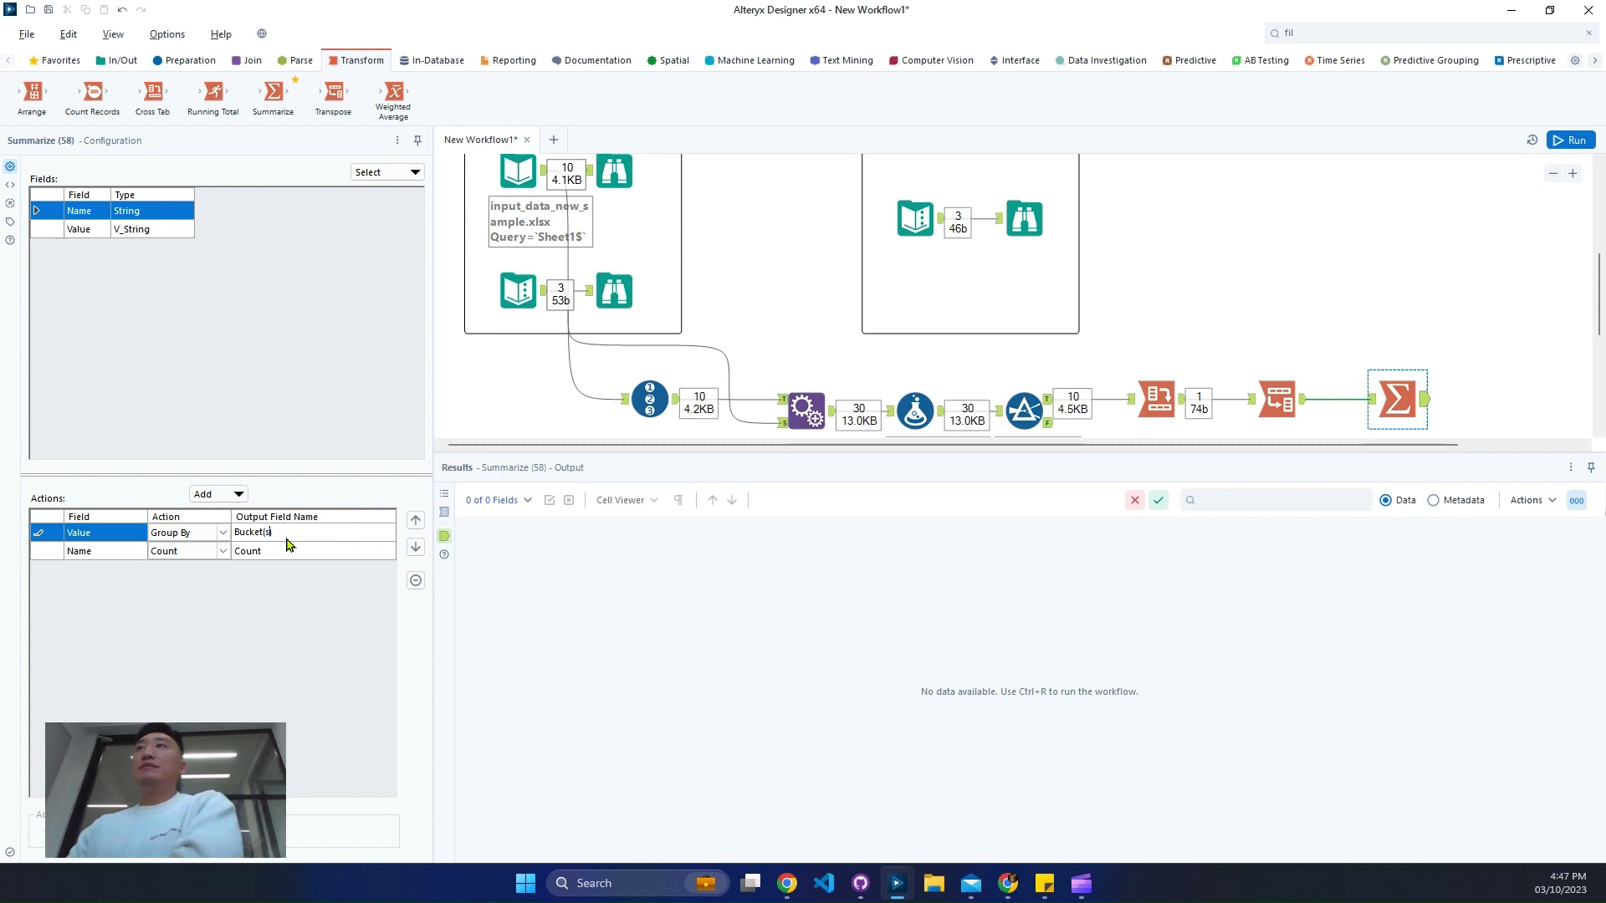
click(1588, 142)
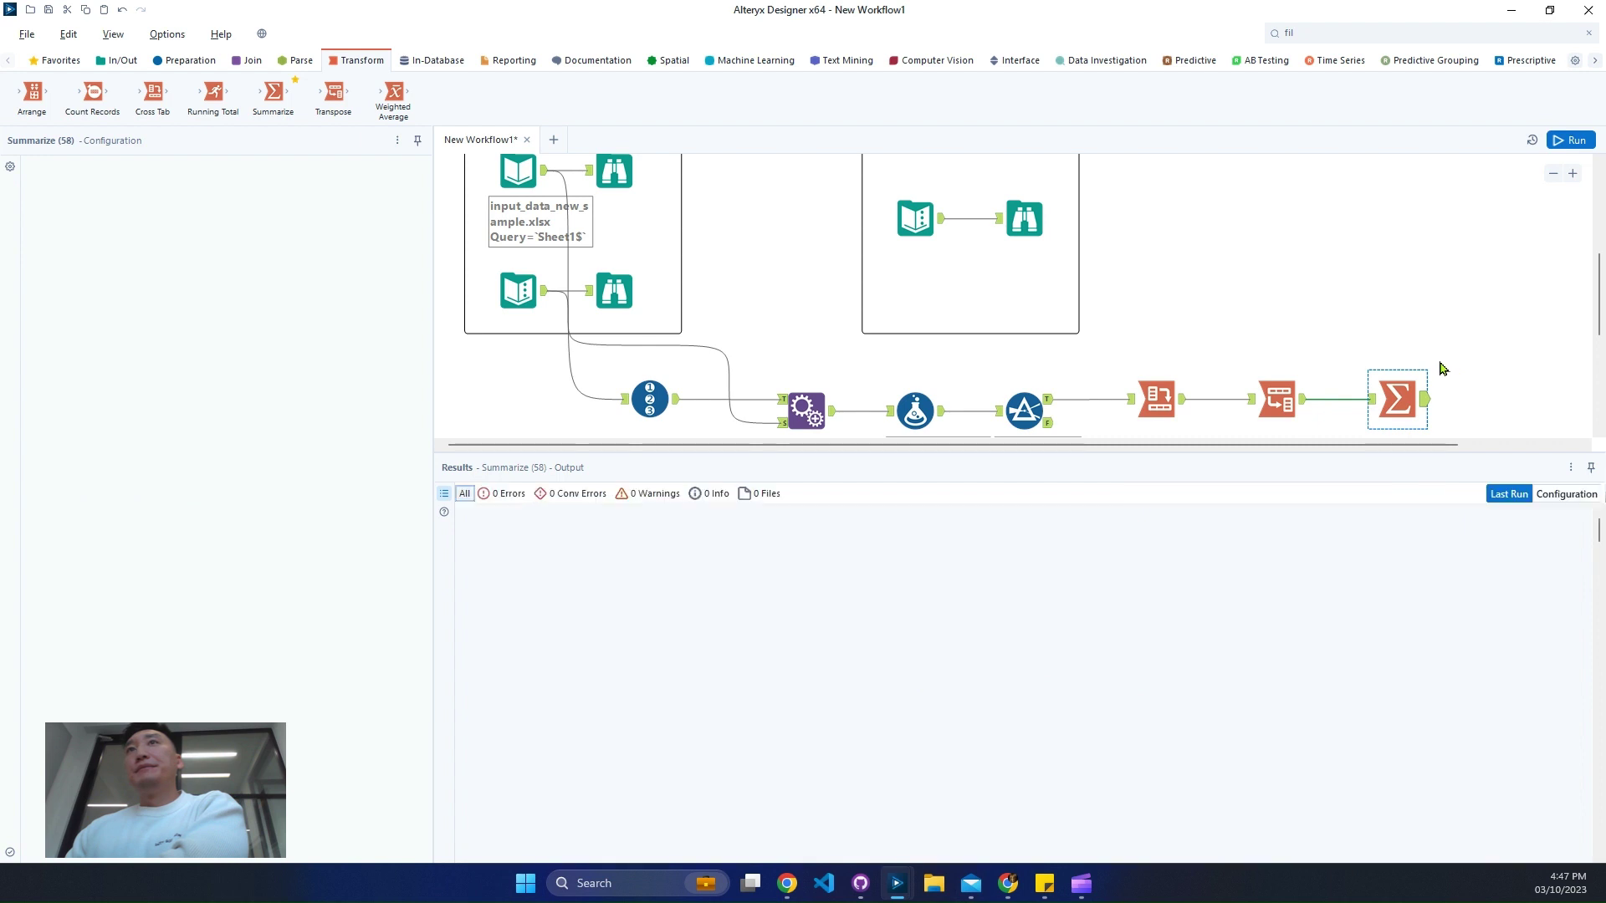
- Compare the Summarize output's buckets and counts with the expected results in the output sample's Browse tool
scroll(1430, 385, down, 2)
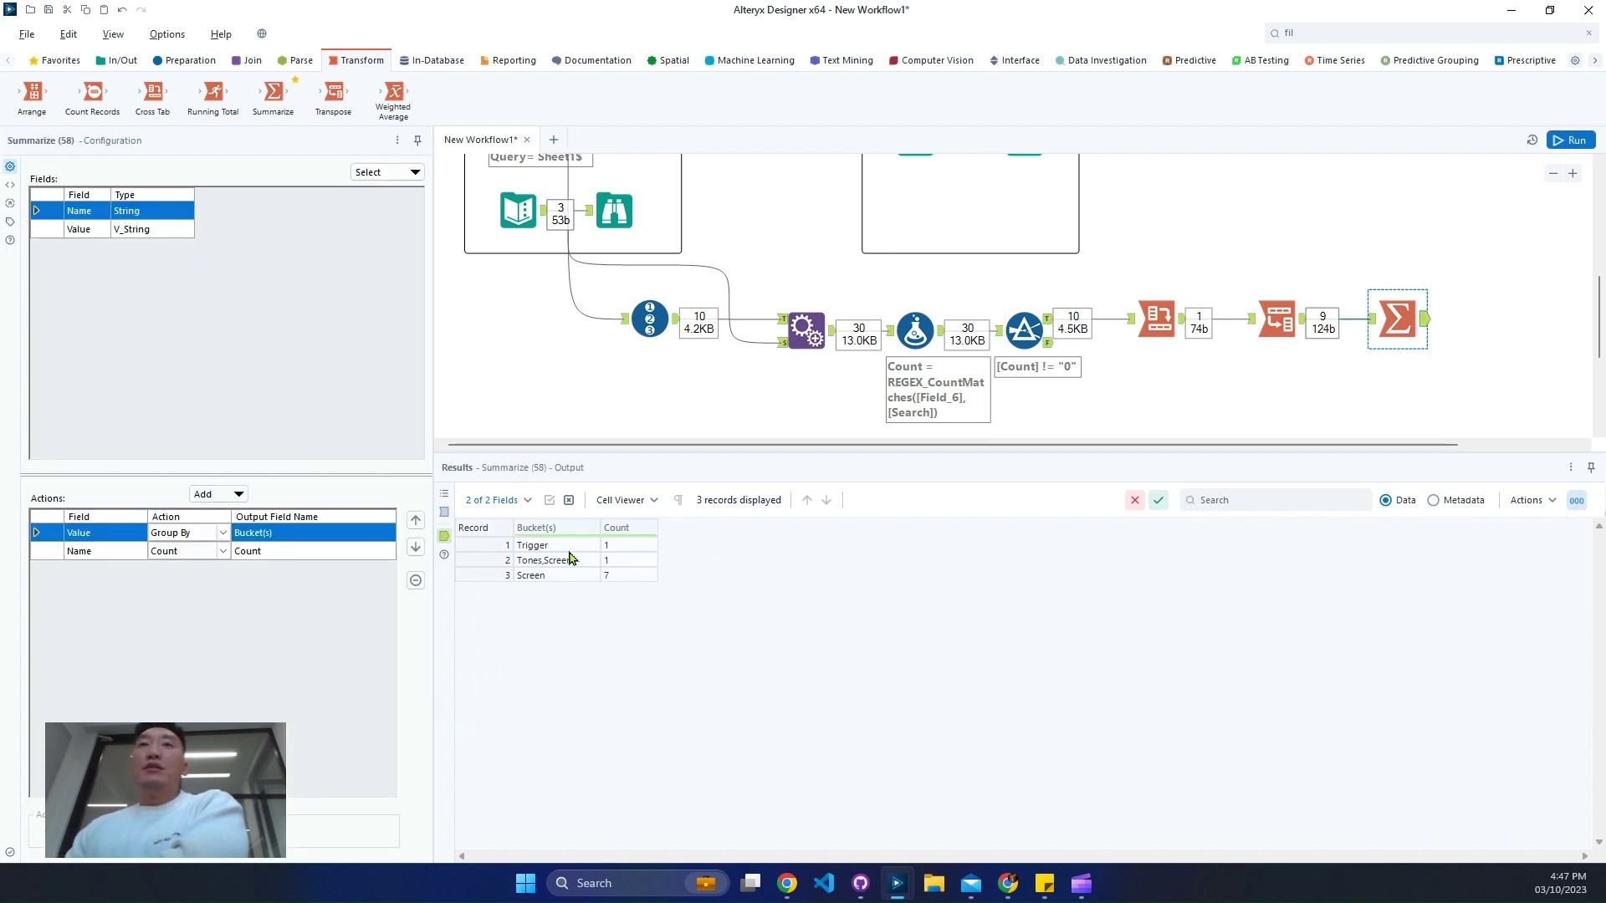
drag(552, 545, 619, 569)
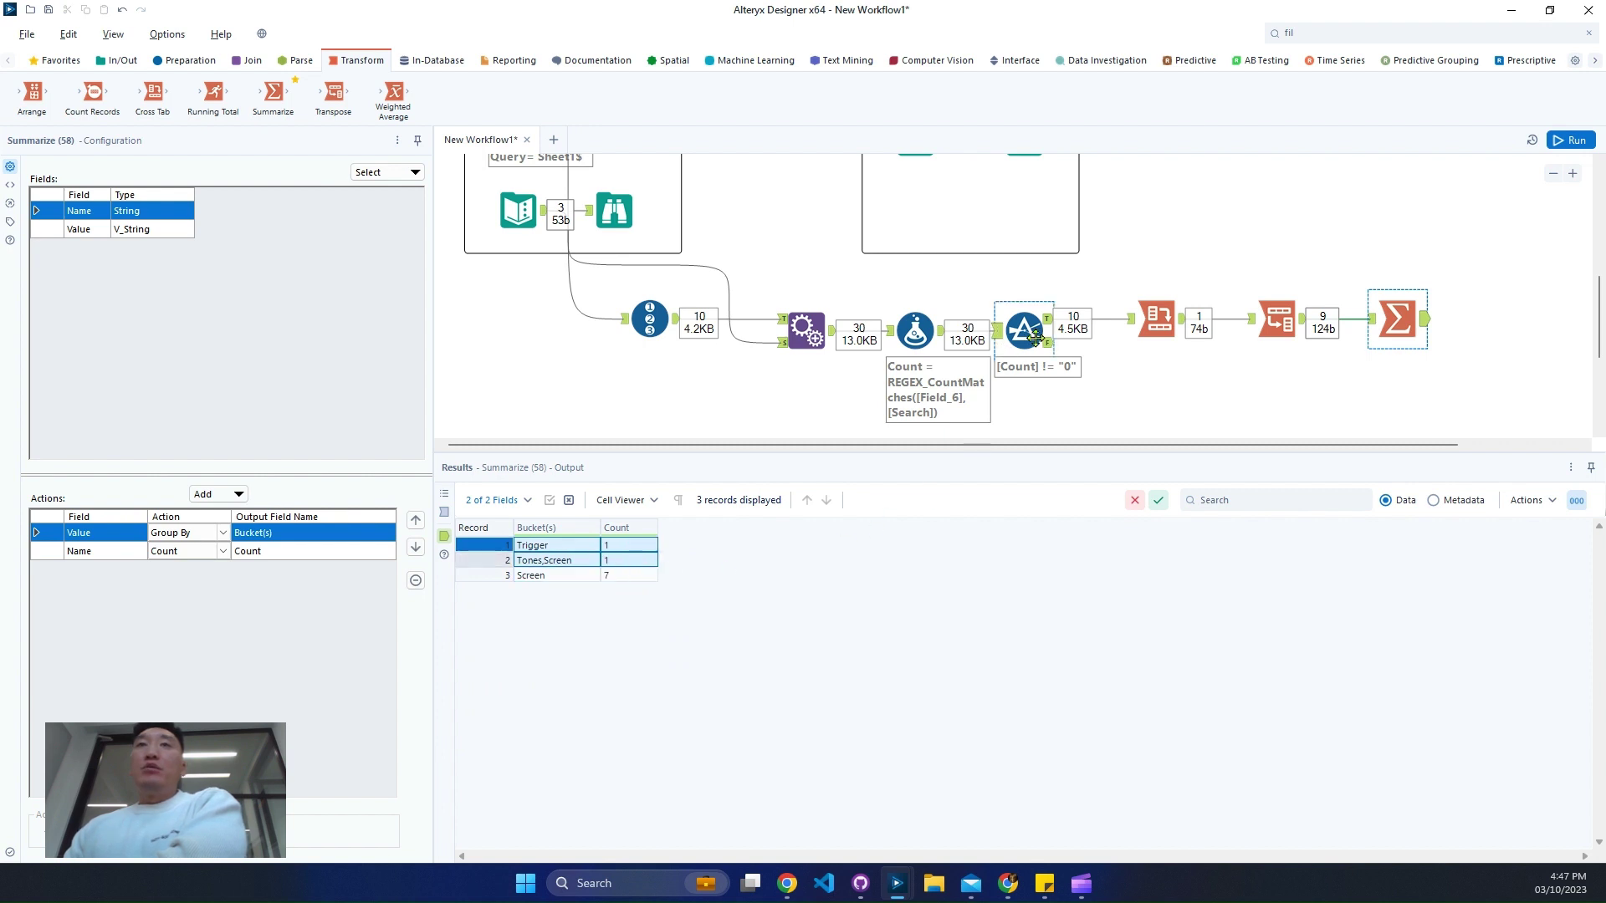
scroll(1037, 360, up, 1)
click(1024, 219)
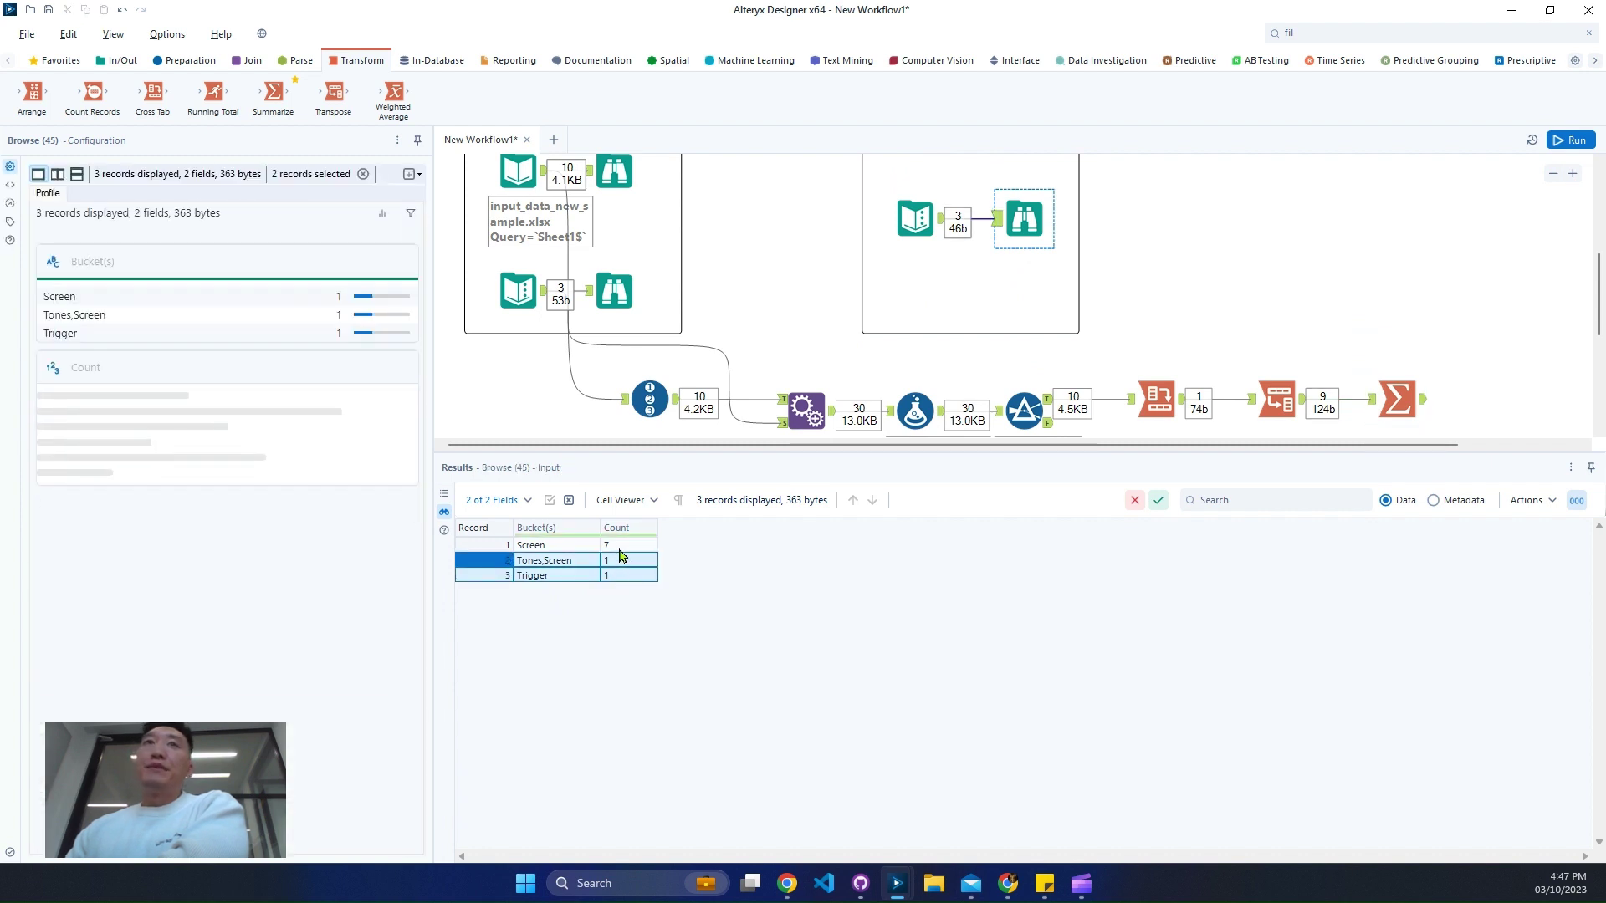
click(623, 545)
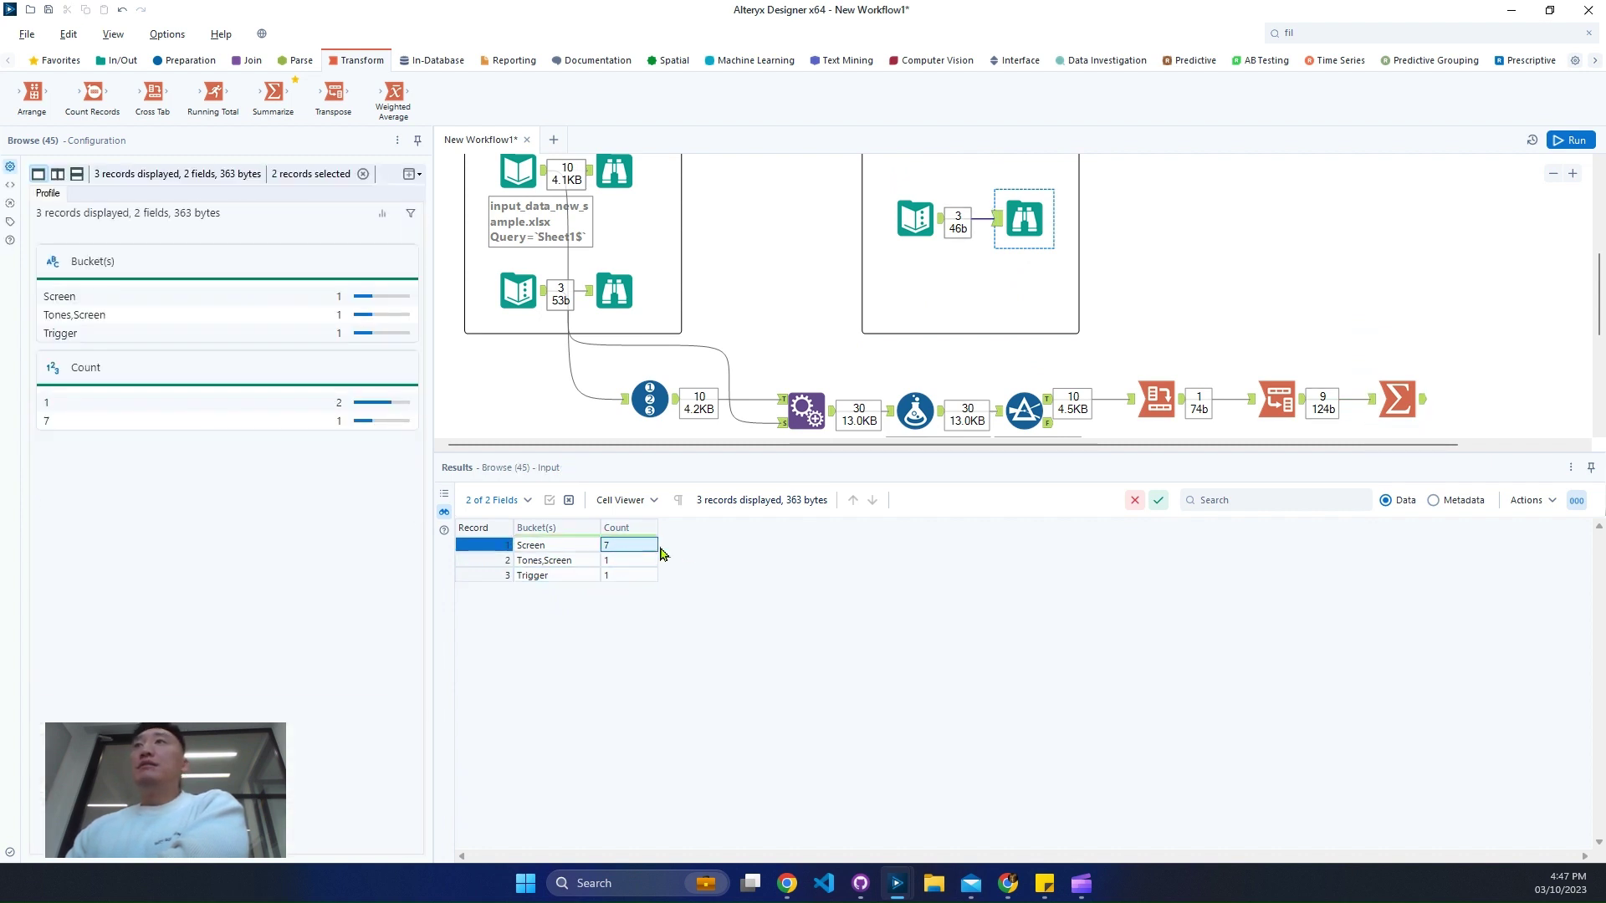